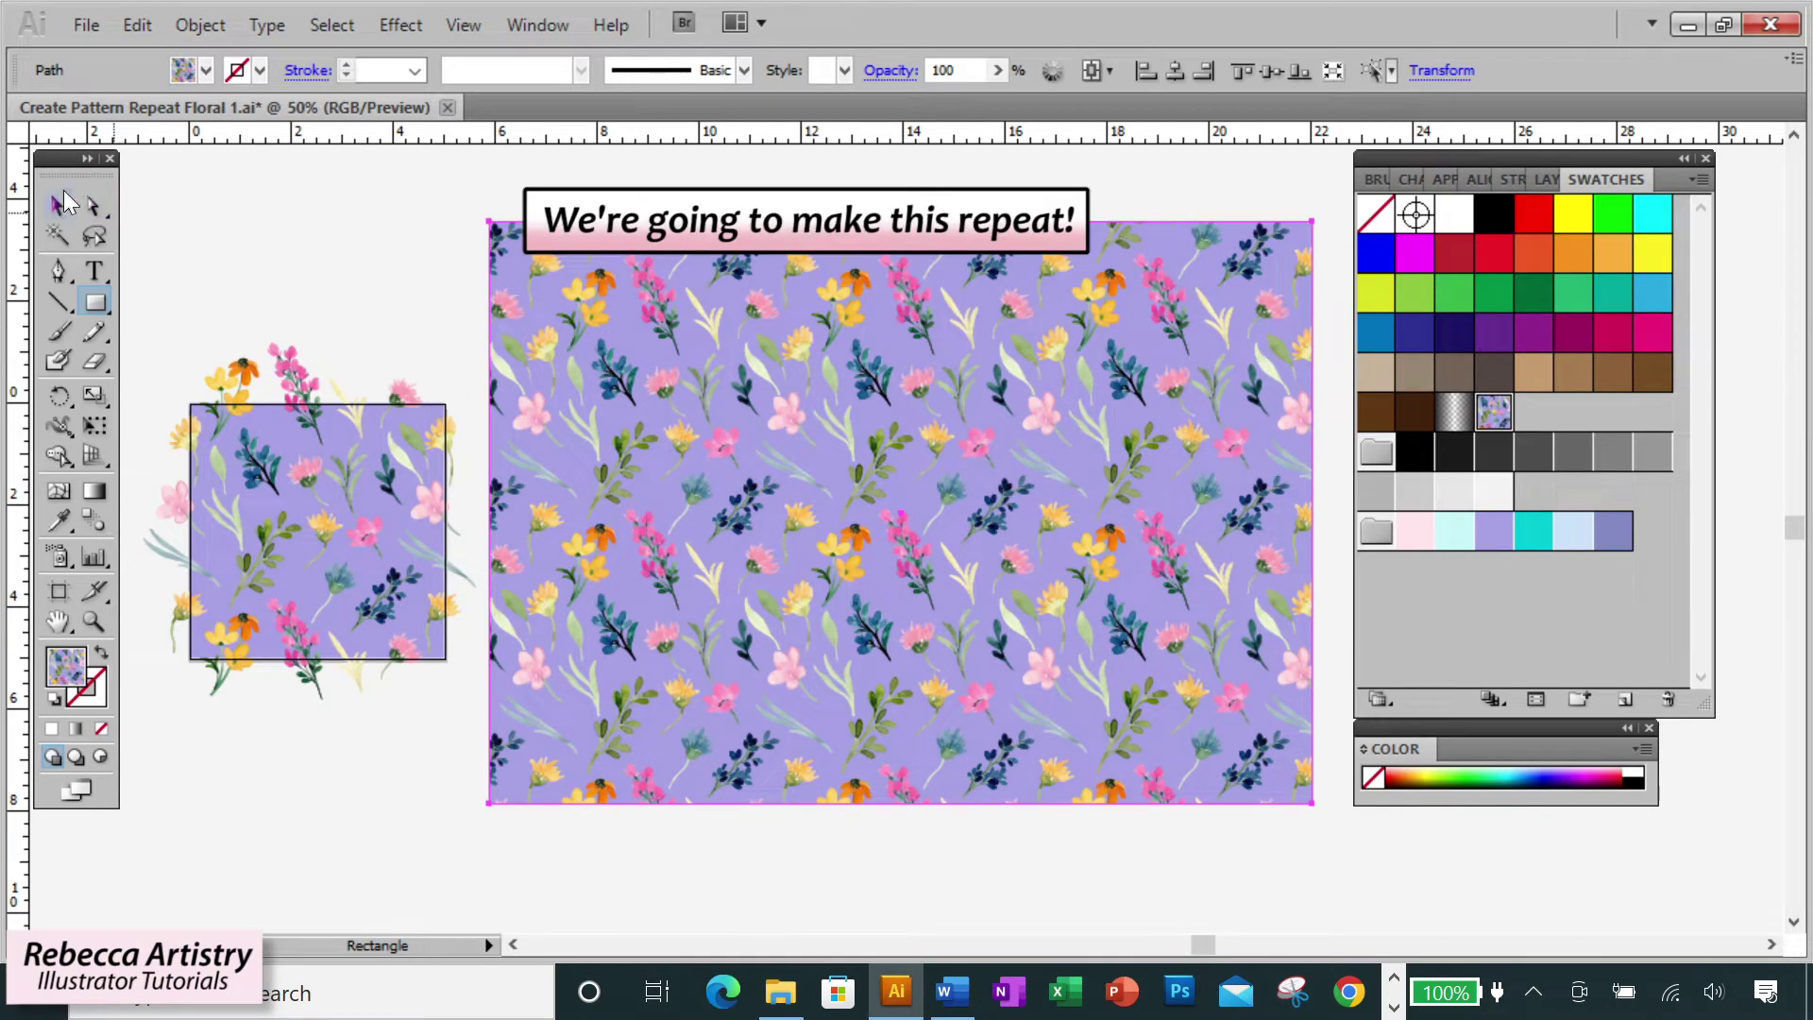
- Deselect the finished pattern preview and create a new 5 × 5 in document
click(60, 205)
click(279, 232)
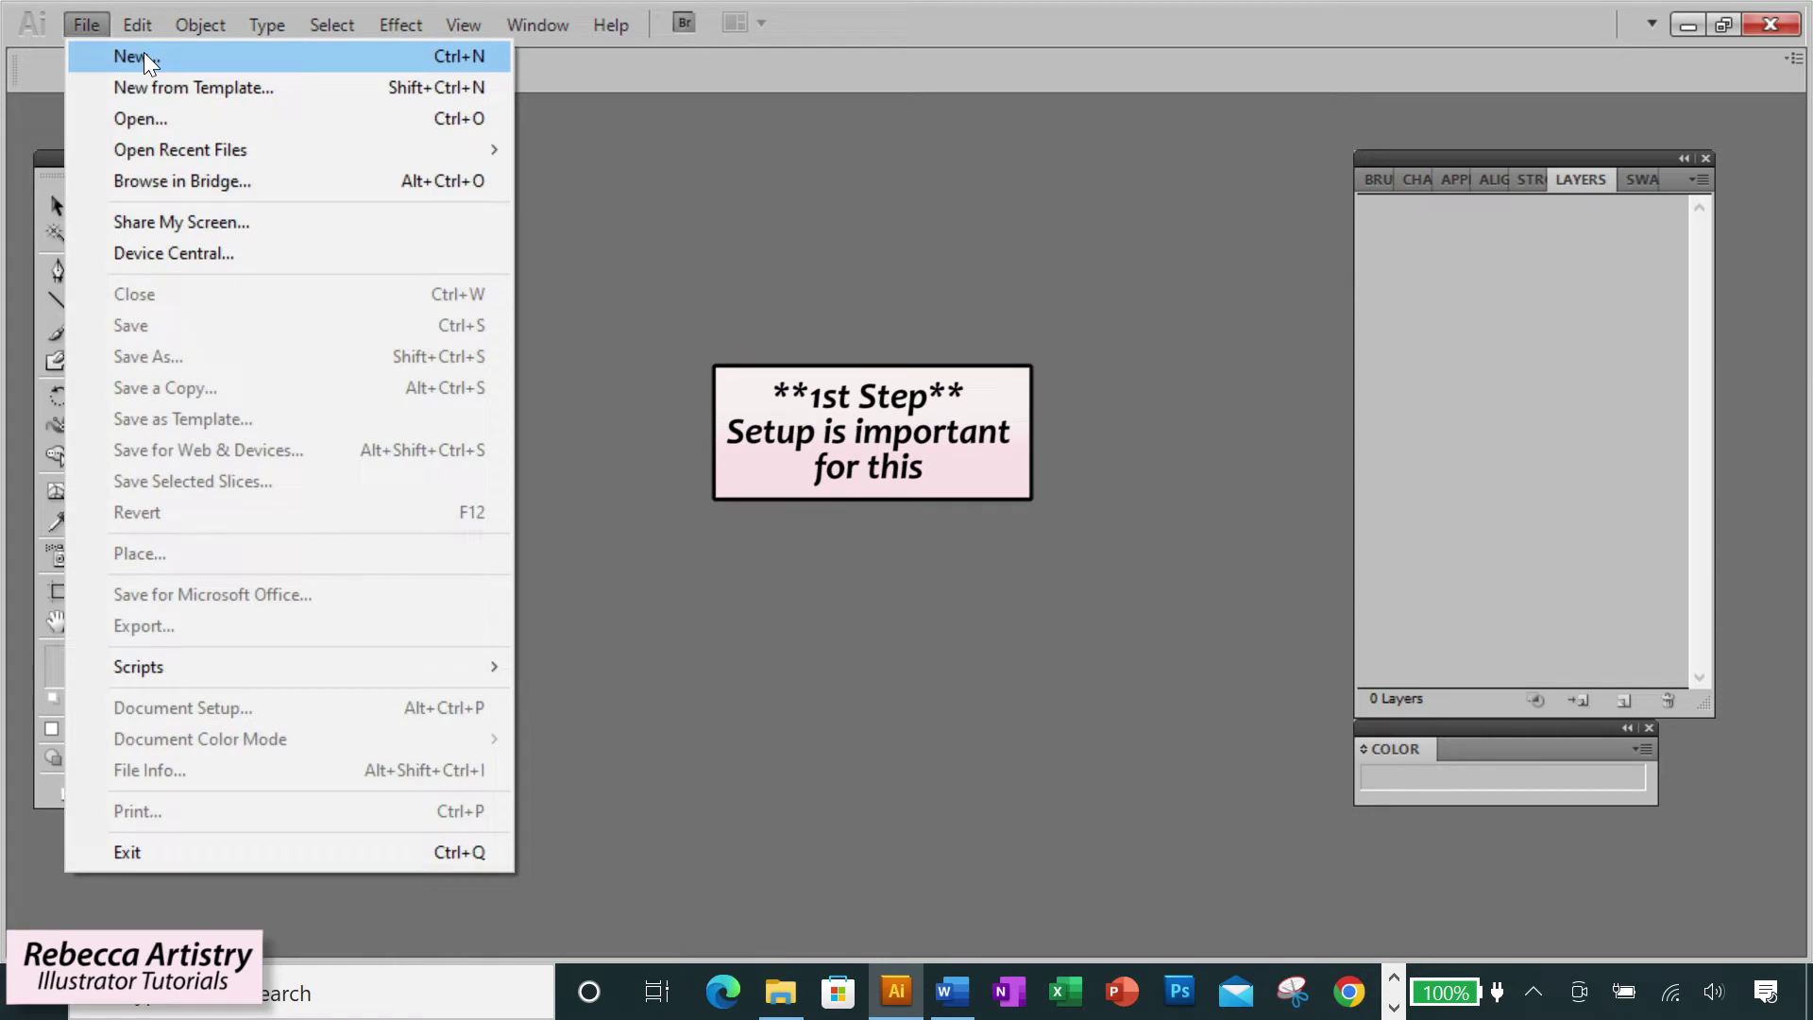
click(143, 53)
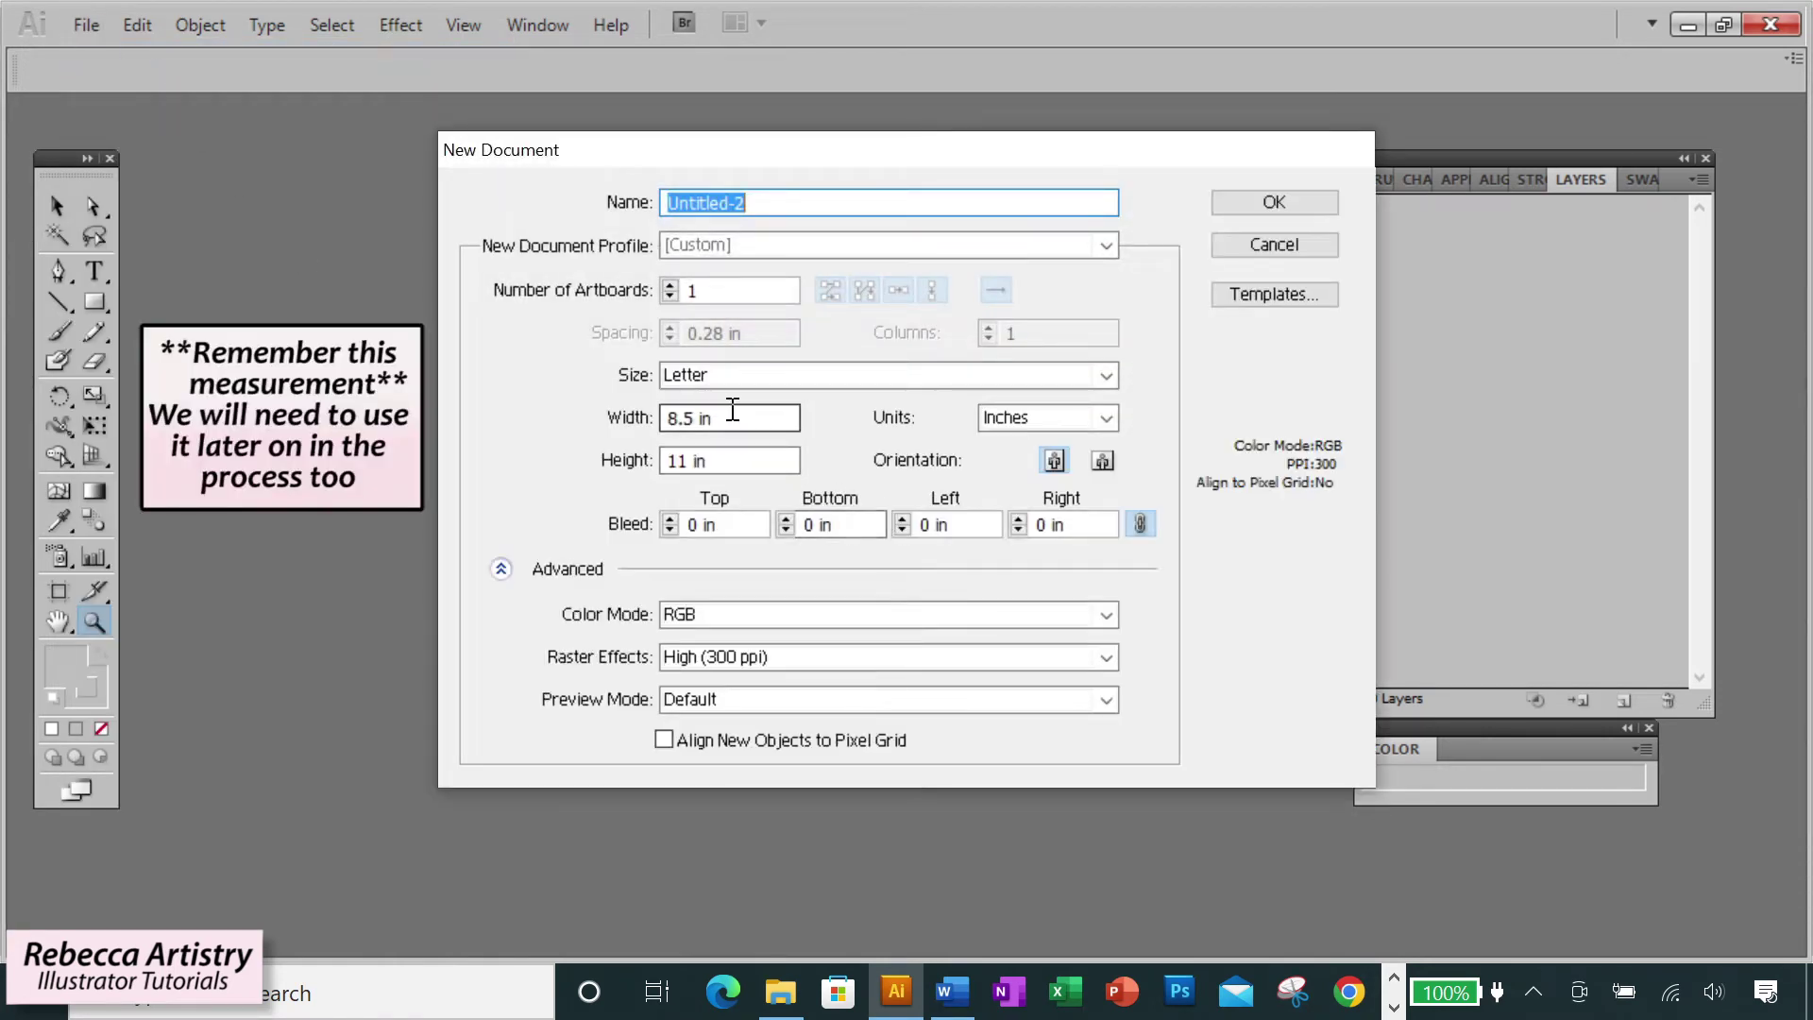
click(733, 415)
text(5)
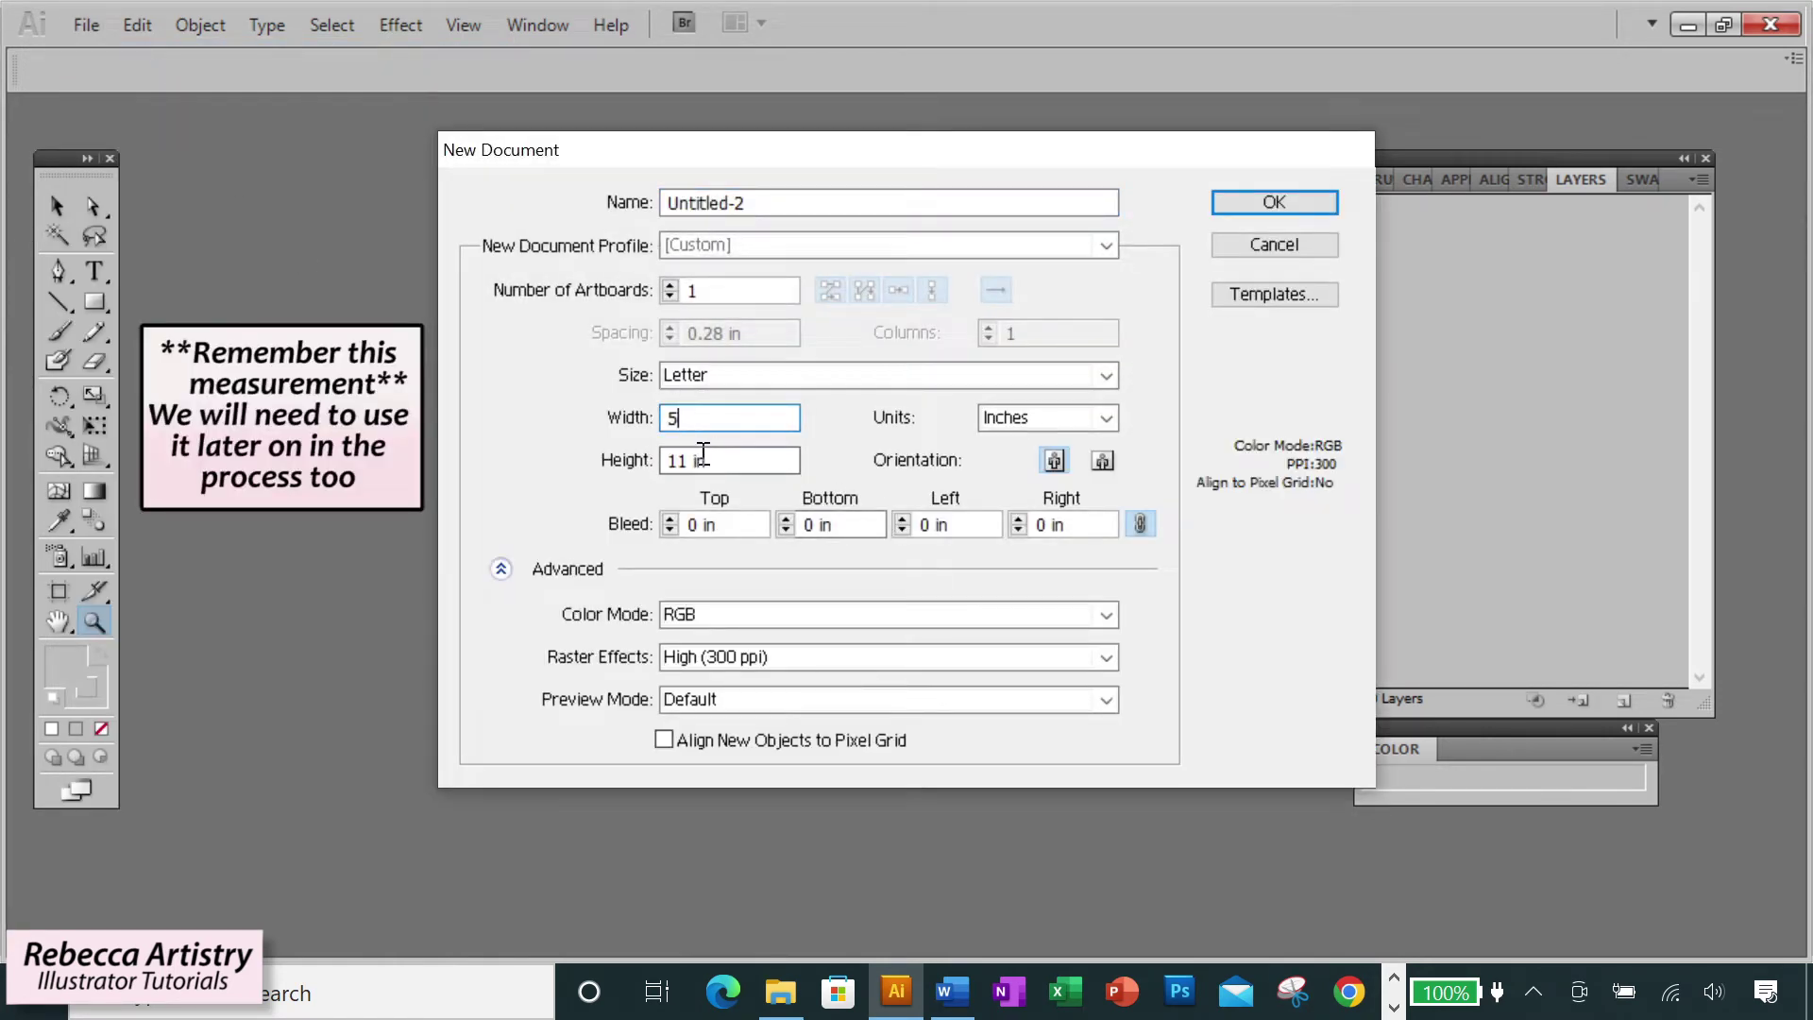
click(708, 459)
click(1307, 201)
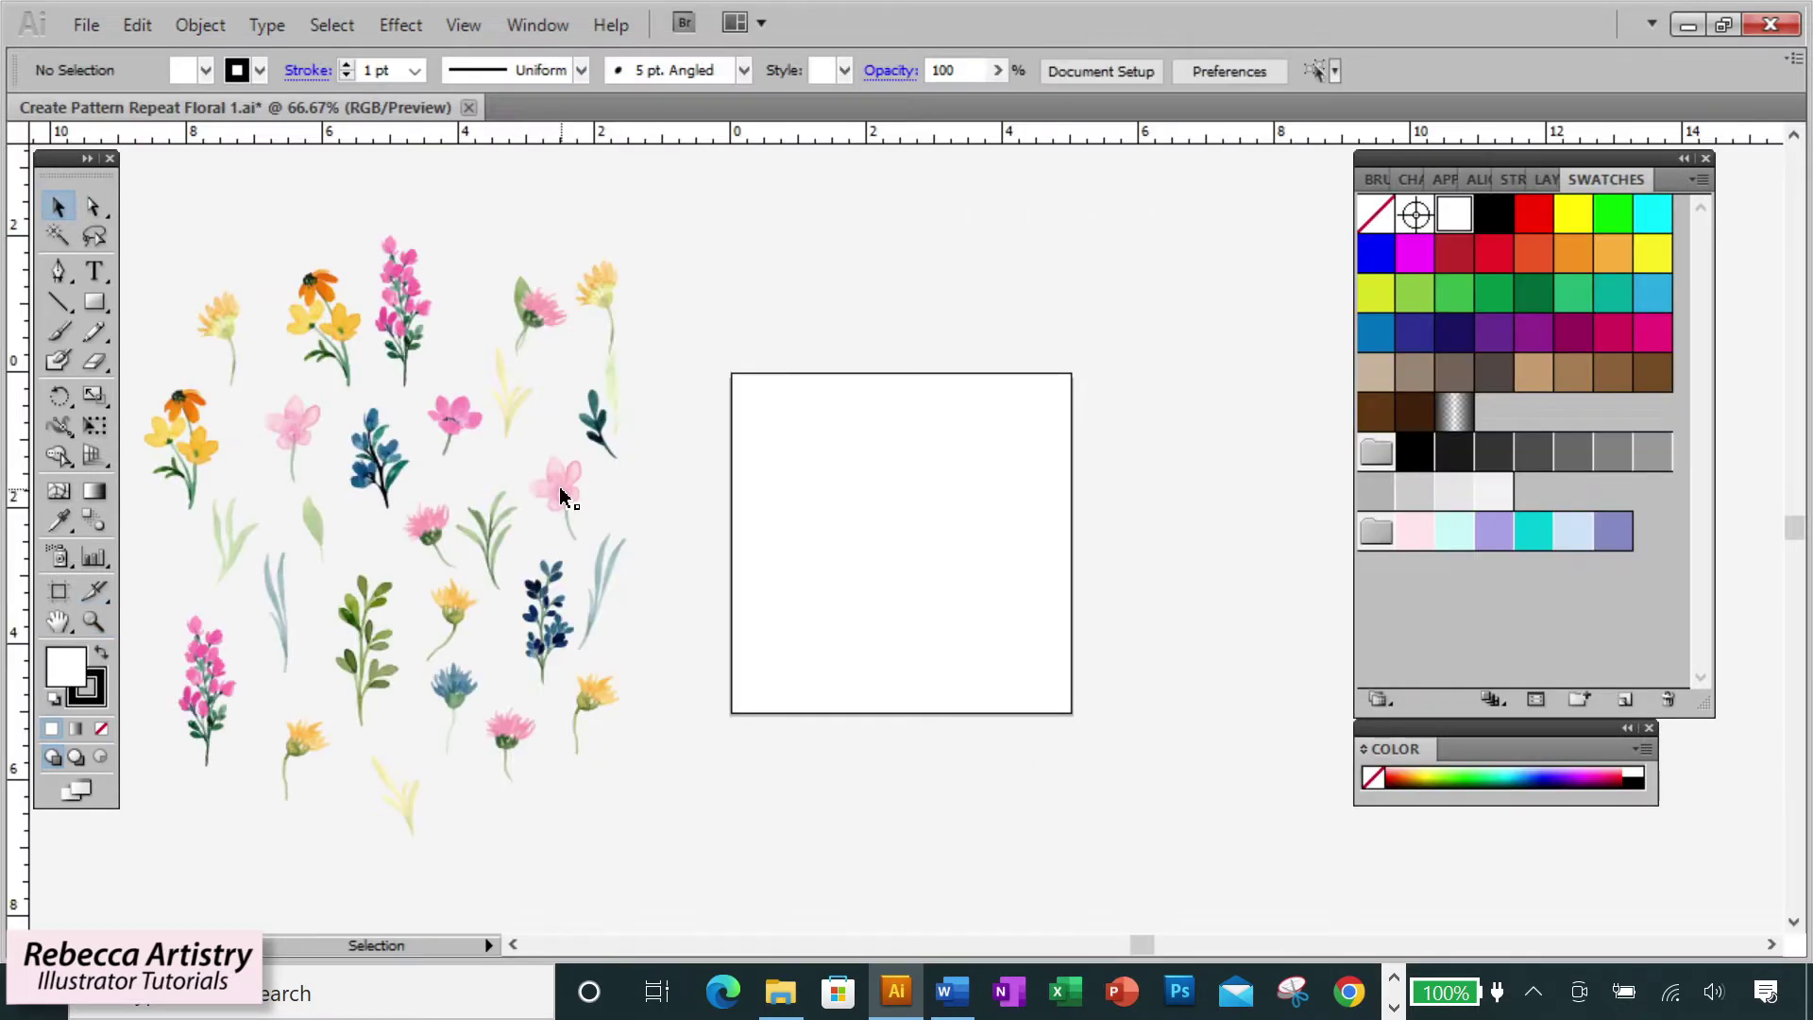
- Alt-drag copies of the pink flower, teal leaf sprig and blue flower onto the artboard
drag(563, 497, 973, 515)
click(1087, 522)
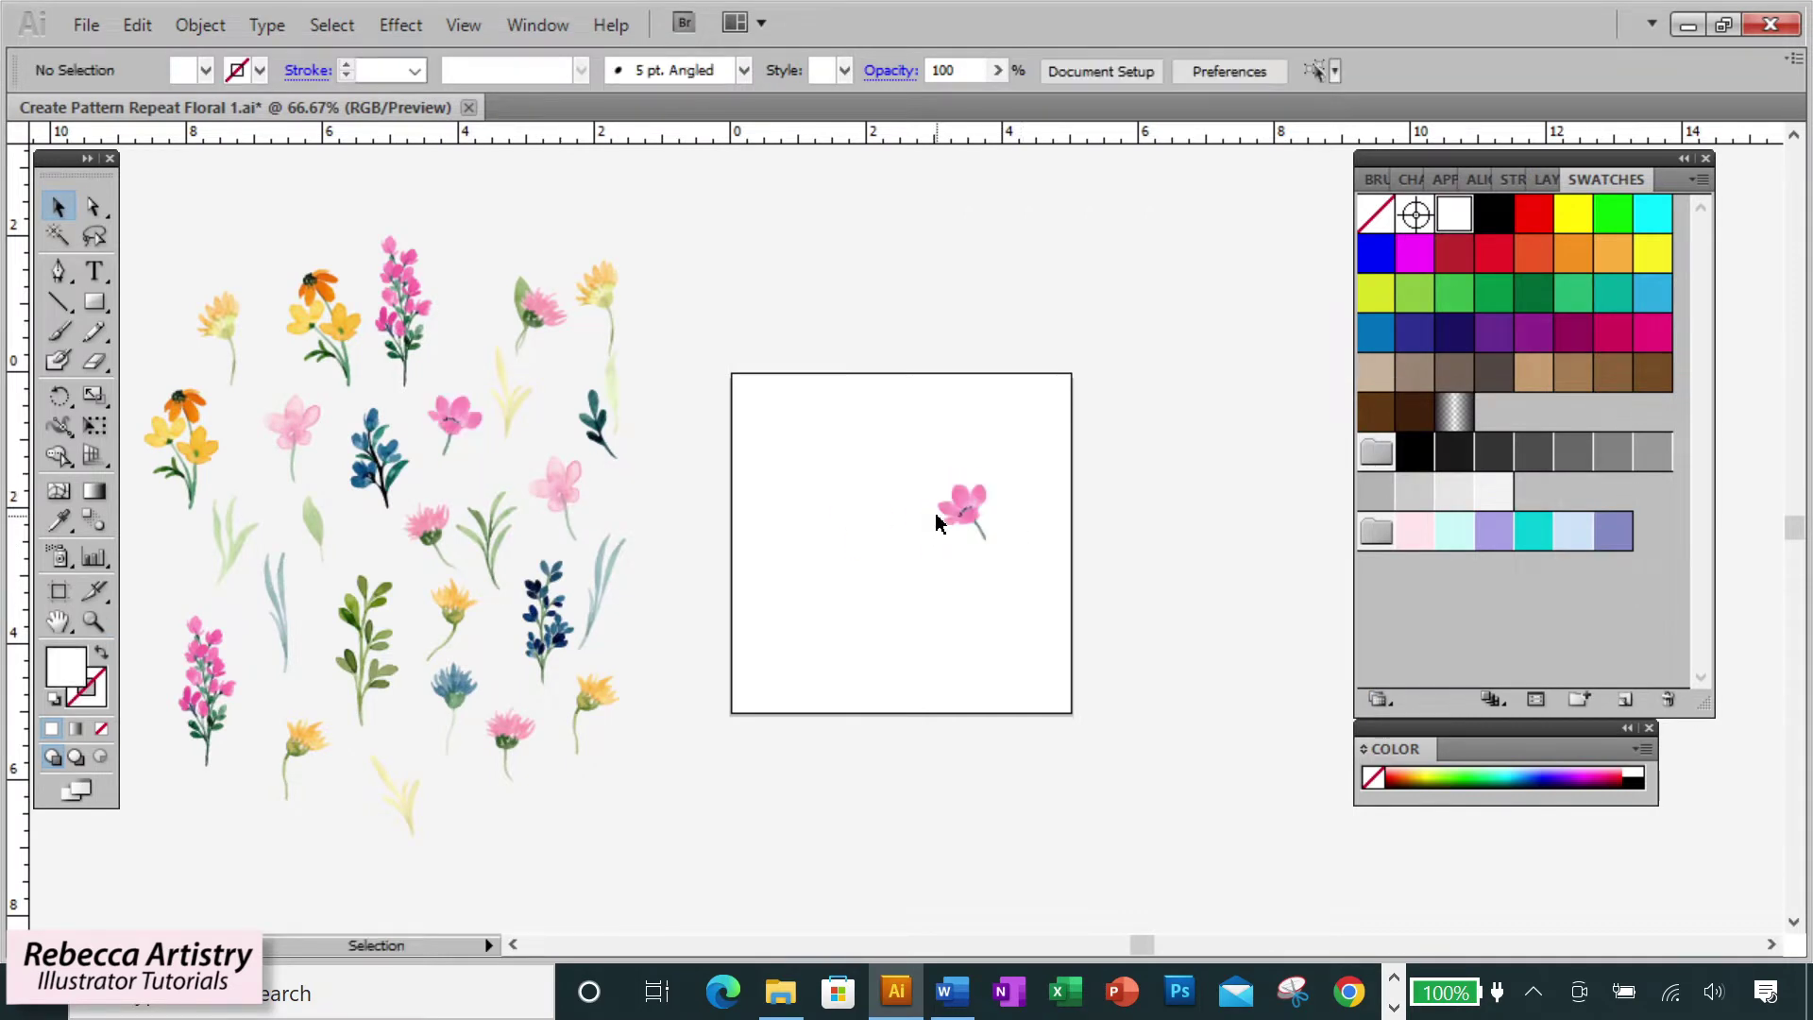
drag(591, 416, 982, 470)
click(832, 529)
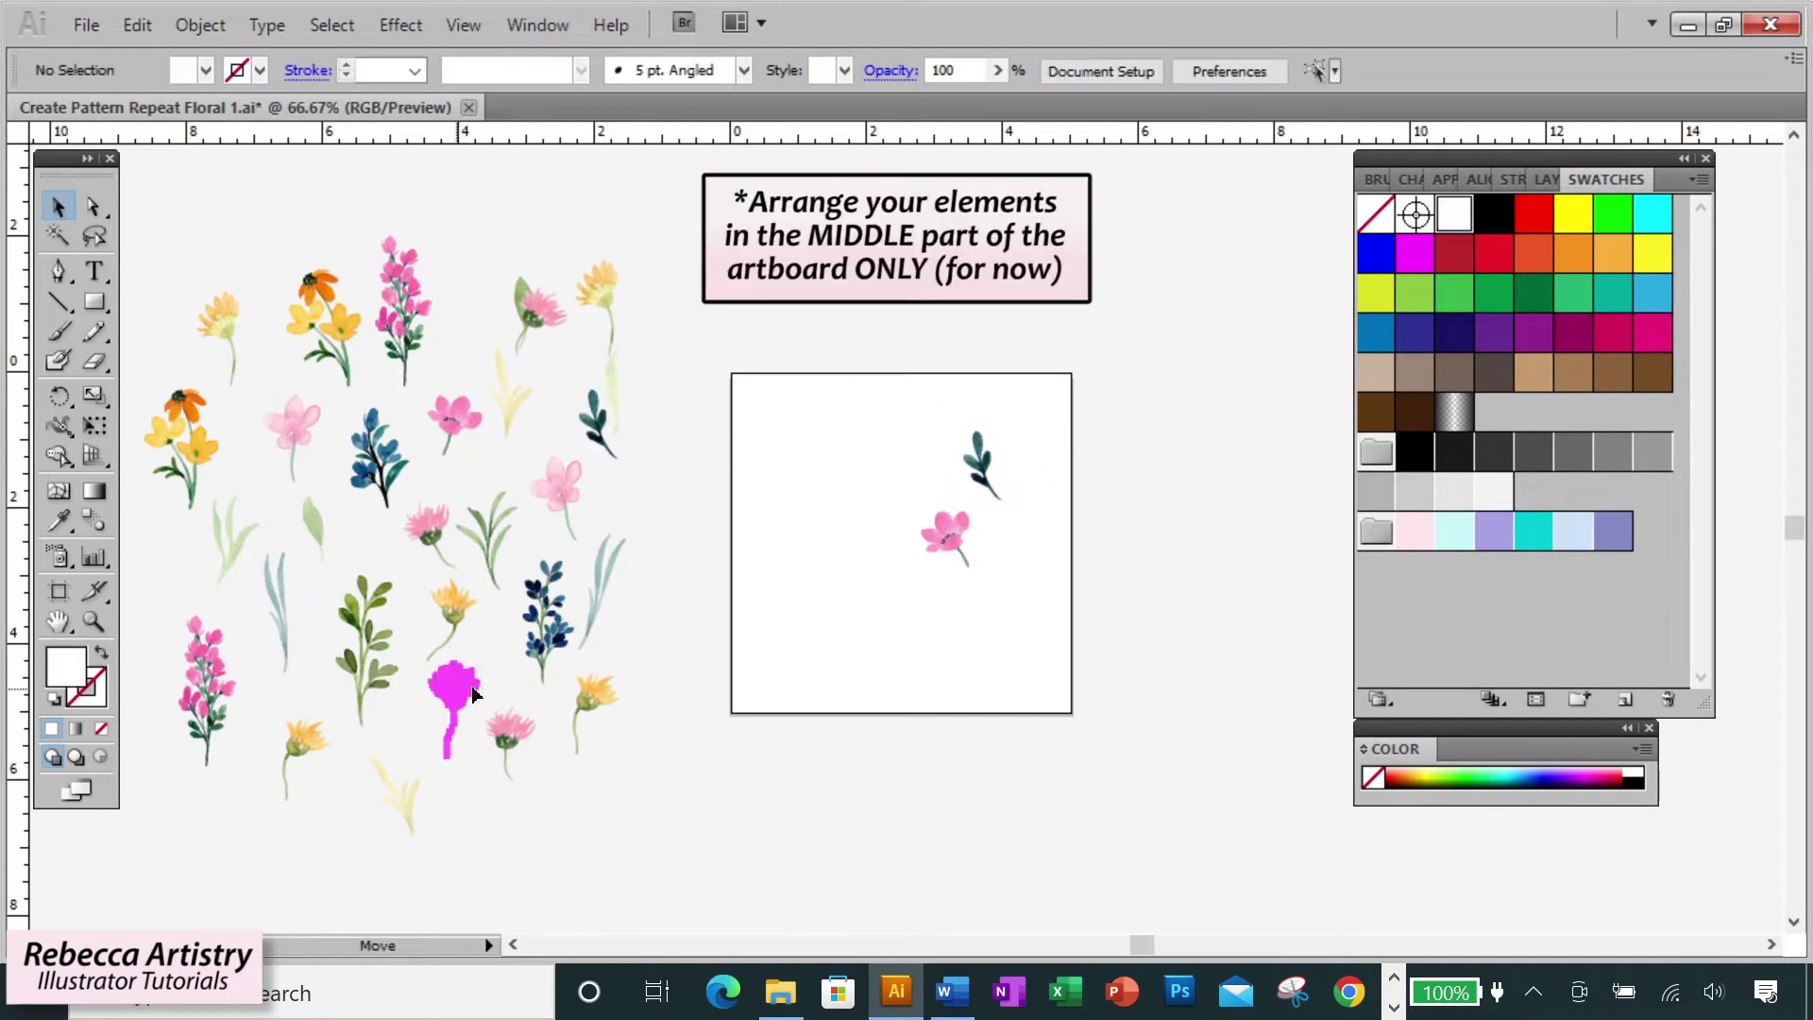
drag(468, 707, 923, 618)
click(1002, 661)
- Add copies of the yellow flower, pink flower, blue sprig, a leaf and dark-blue sprig
drag(459, 610, 879, 540)
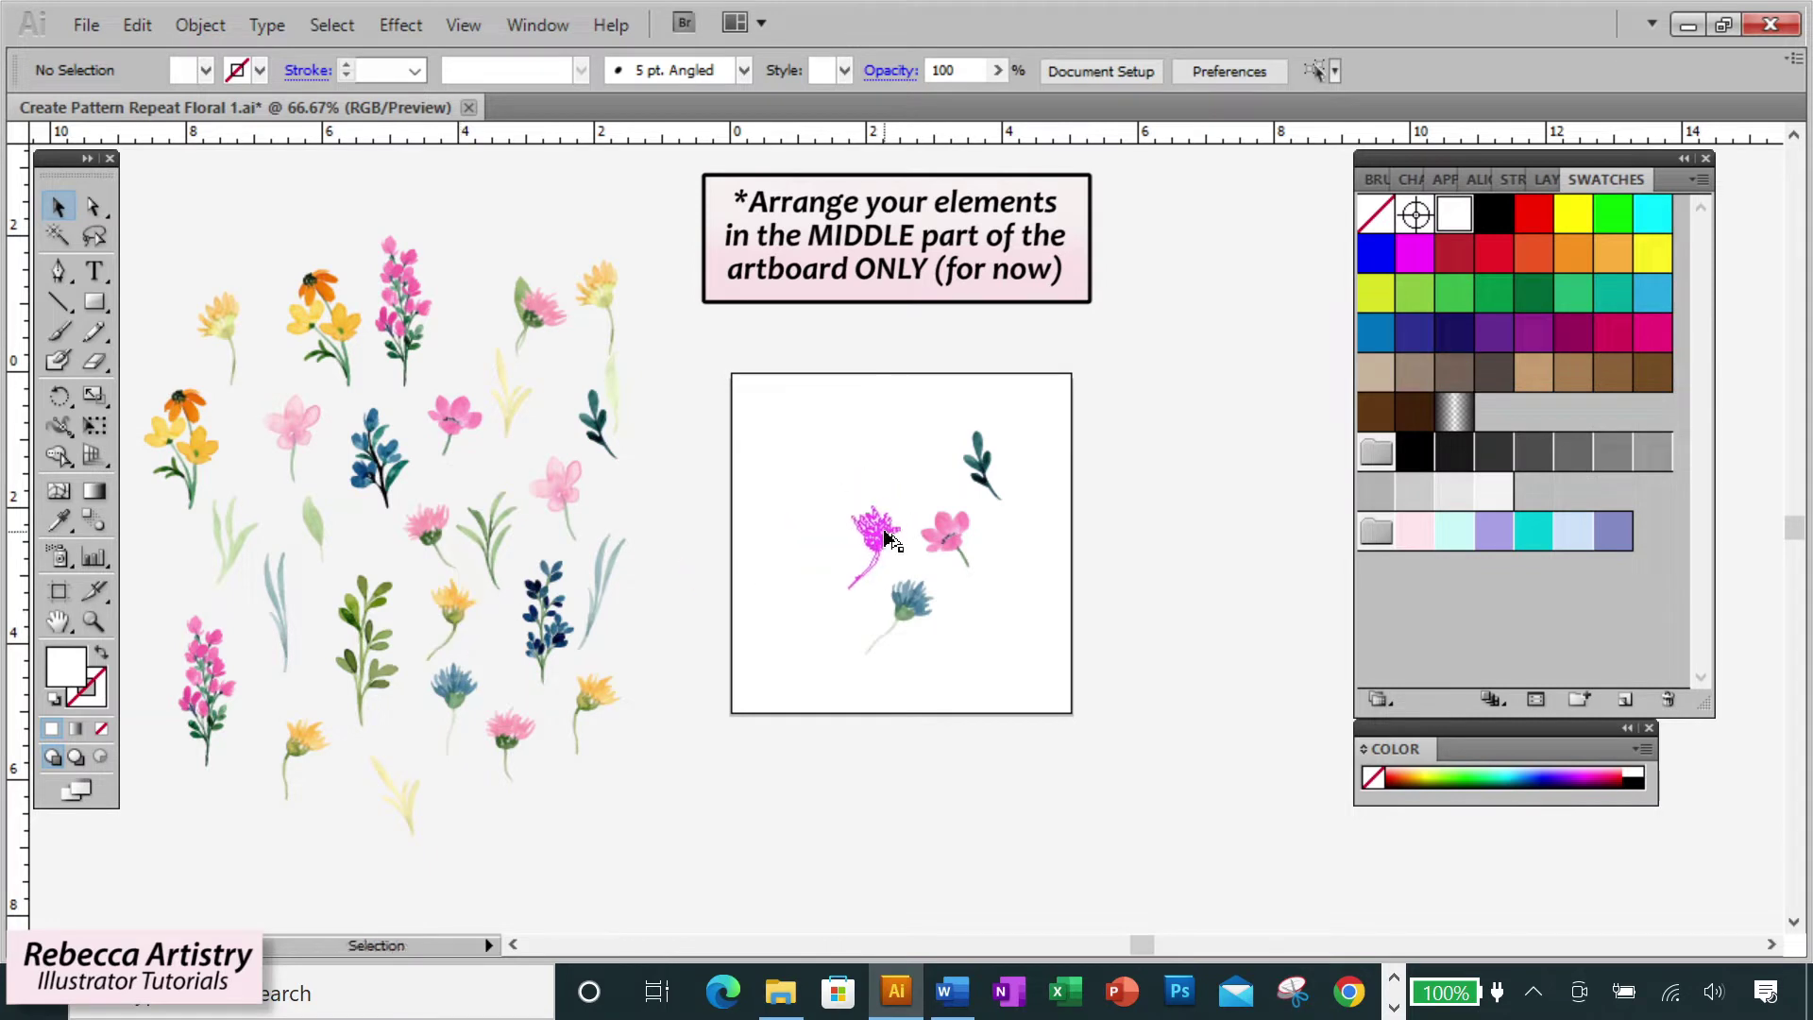
drag(429, 529, 881, 465)
click(822, 492)
drag(381, 485, 813, 491)
click(1020, 628)
drag(241, 552, 791, 561)
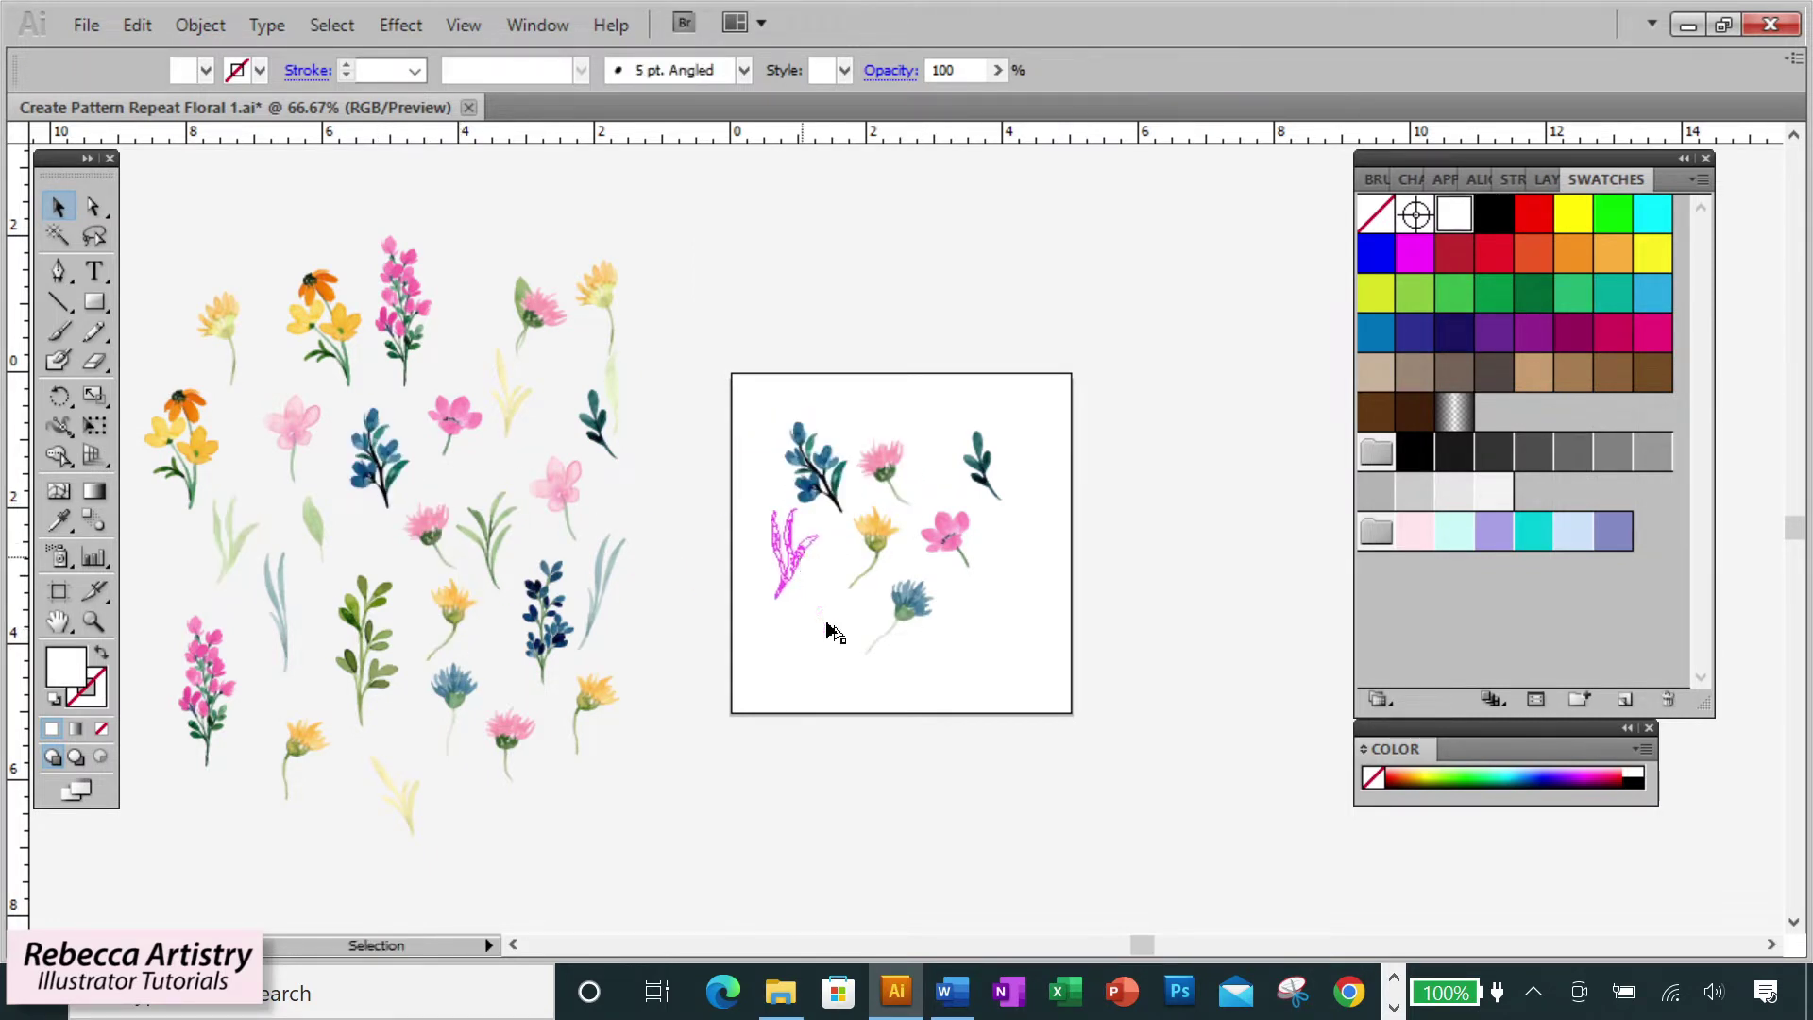
drag(558, 619, 997, 623)
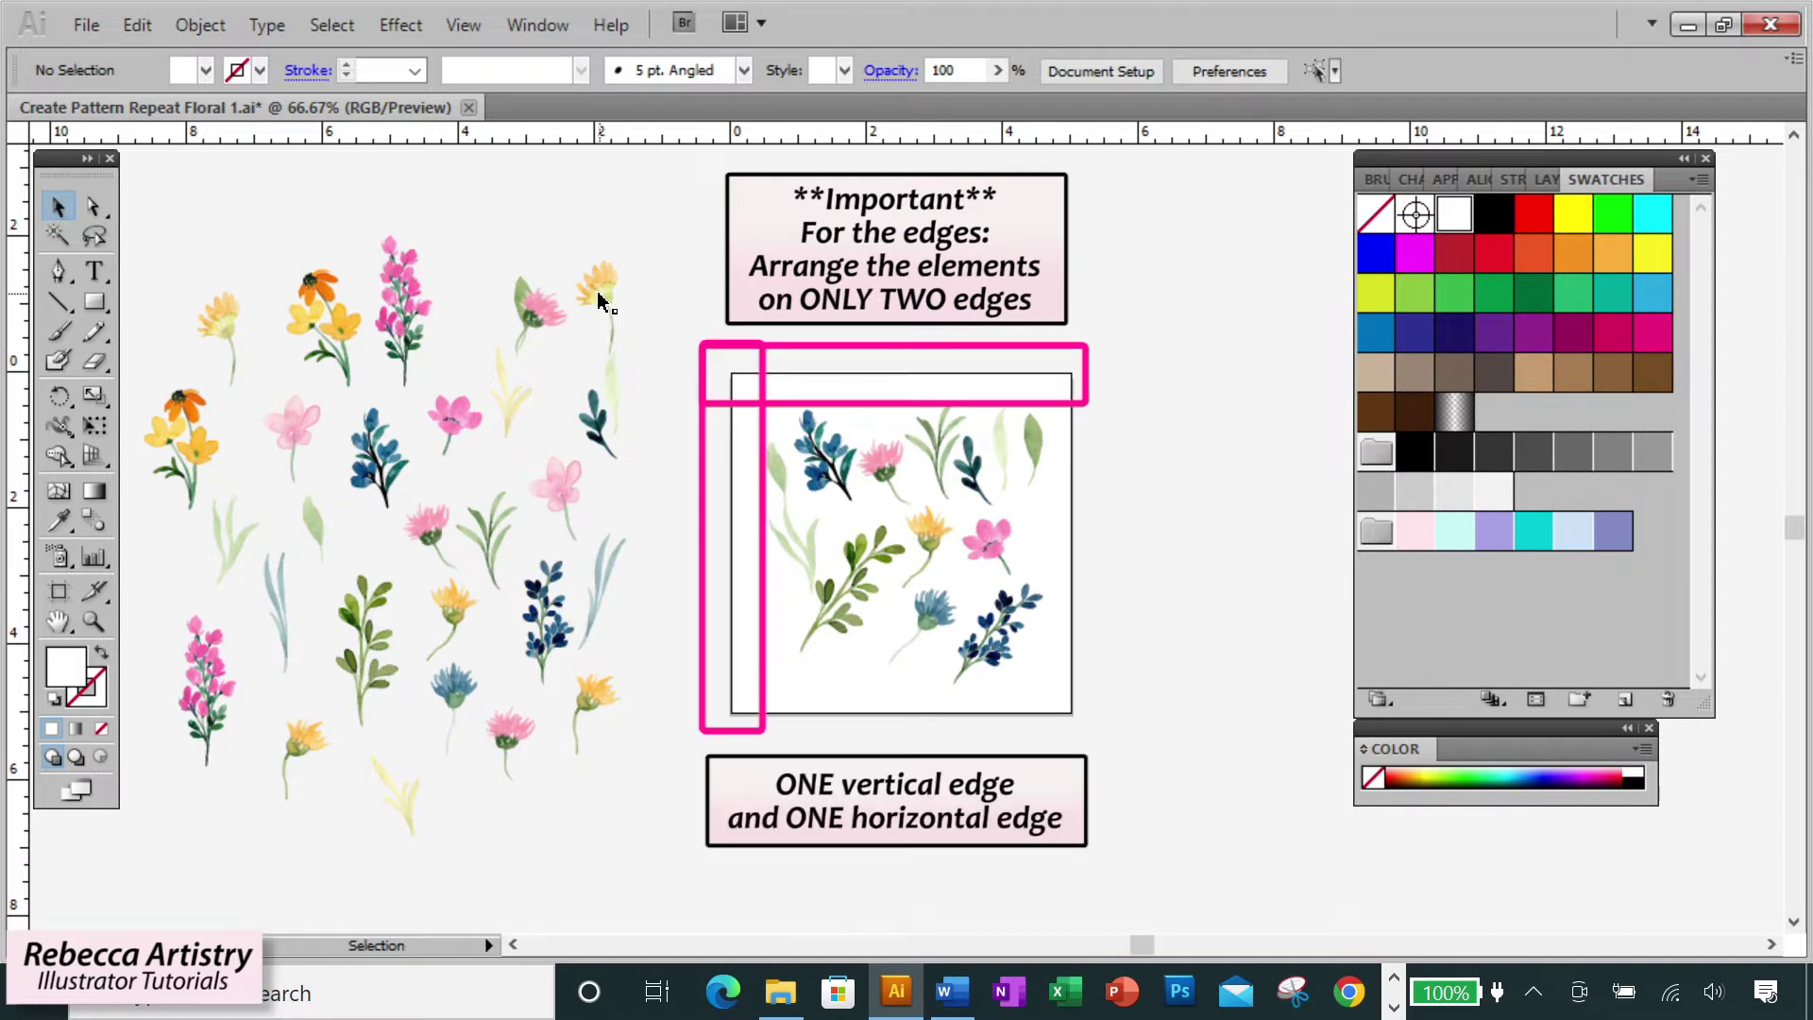
- Place the yellow flower, pink flower, blue-green leaf and two more elements across the left edge
drag(614, 288, 739, 427)
drag(562, 495, 720, 578)
drag(600, 597, 742, 636)
drag(304, 739, 742, 675)
drag(672, 376, 741, 689)
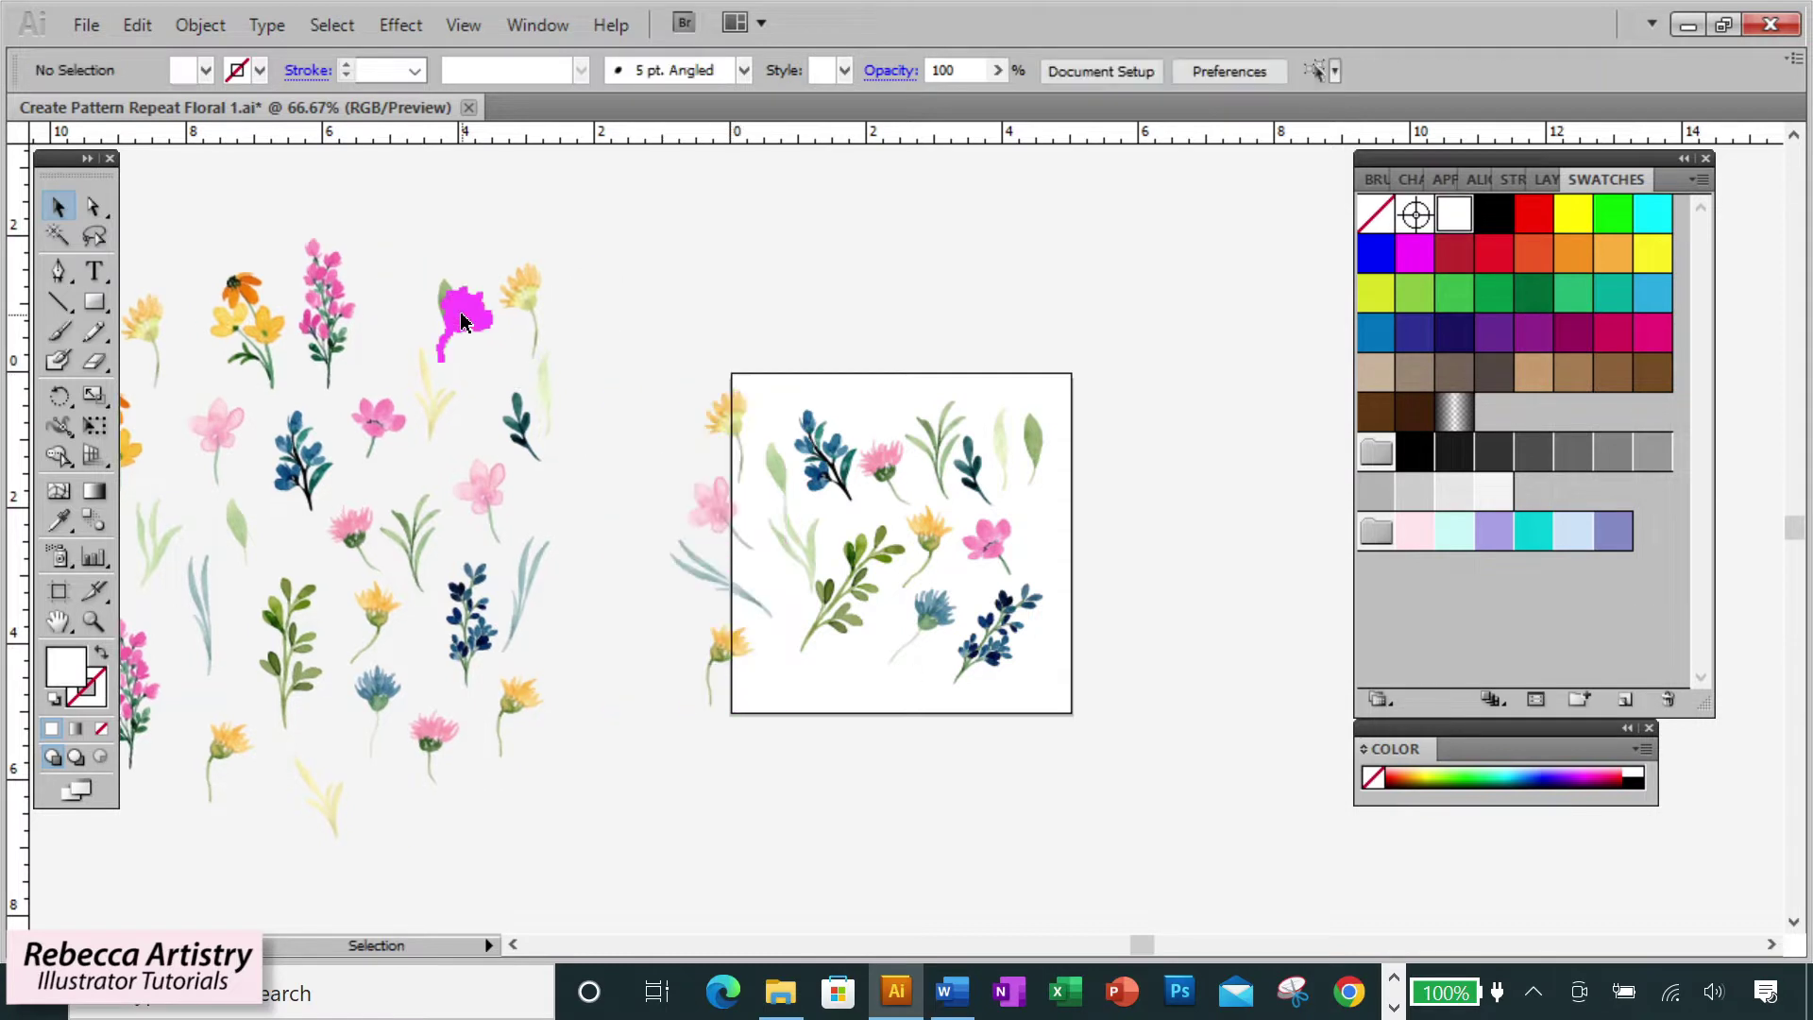
- Place the pink flower, yellow leaf and pink lupine across the artboard's top edge
drag(463, 322, 1034, 357)
drag(457, 409, 972, 333)
click(925, 326)
drag(325, 311, 877, 388)
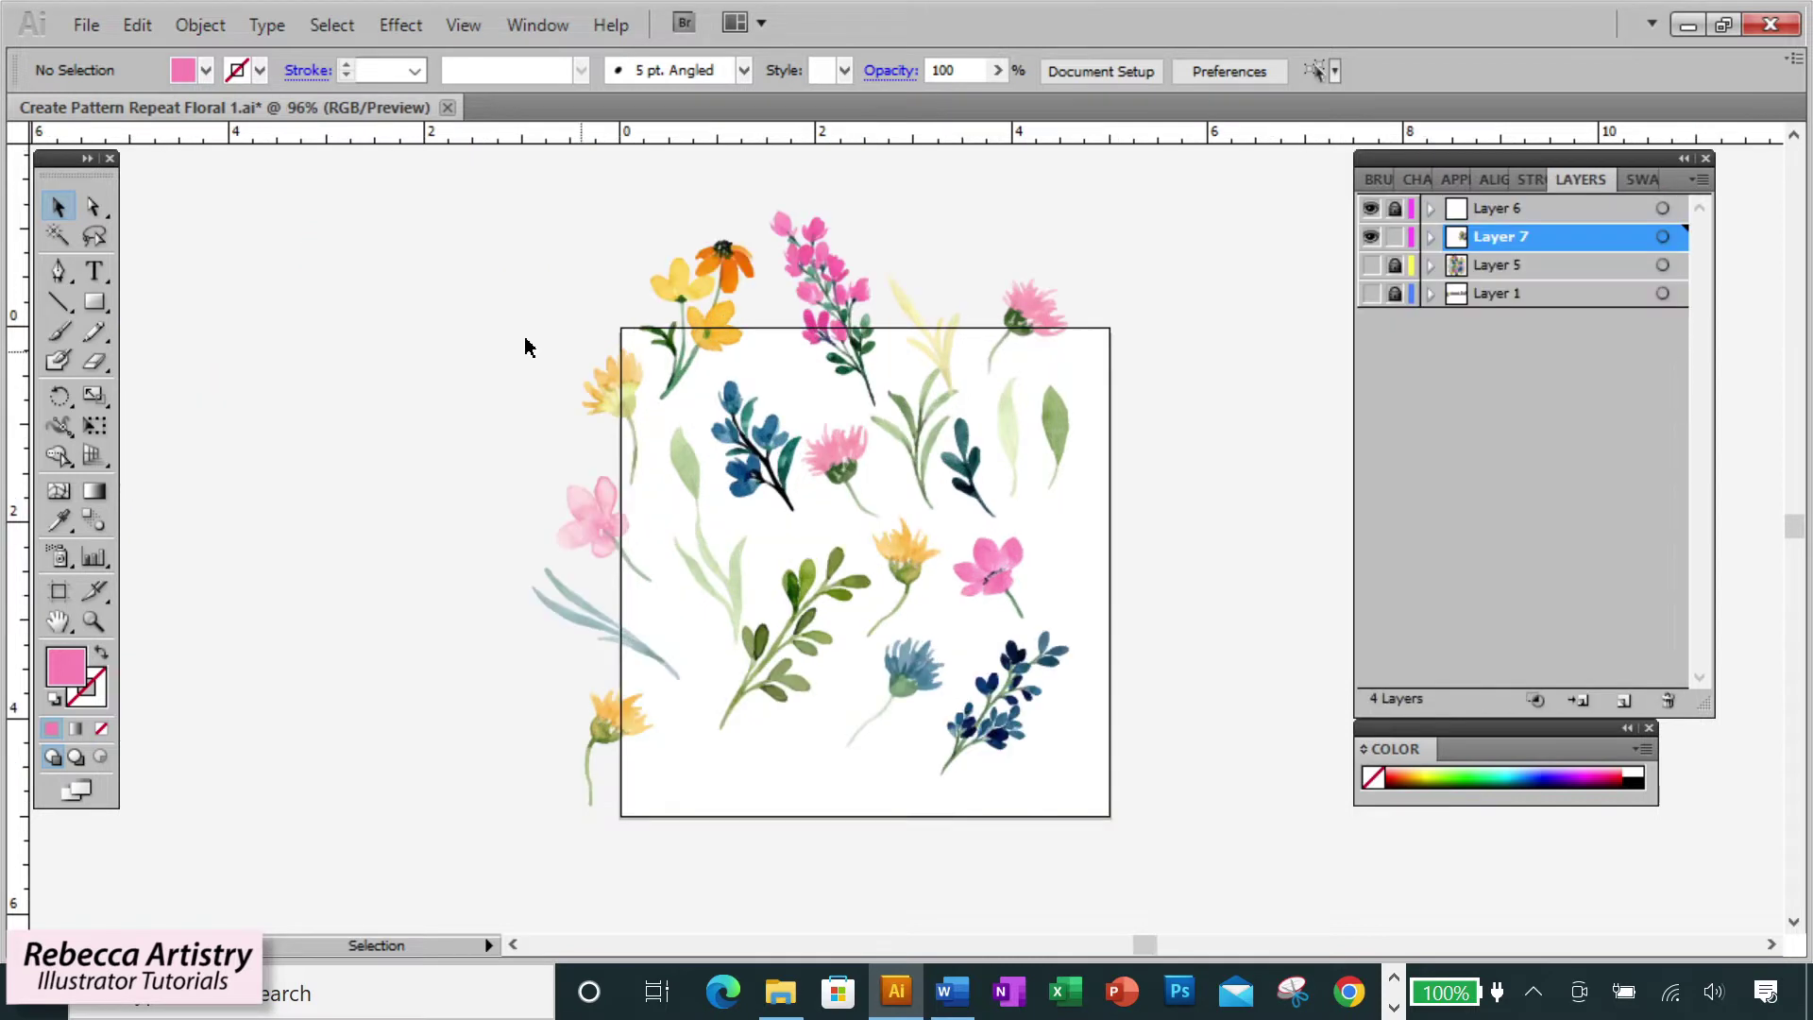
- Select the left-edge flowers and paste a copy directly in front of them
drag(526, 330, 624, 776)
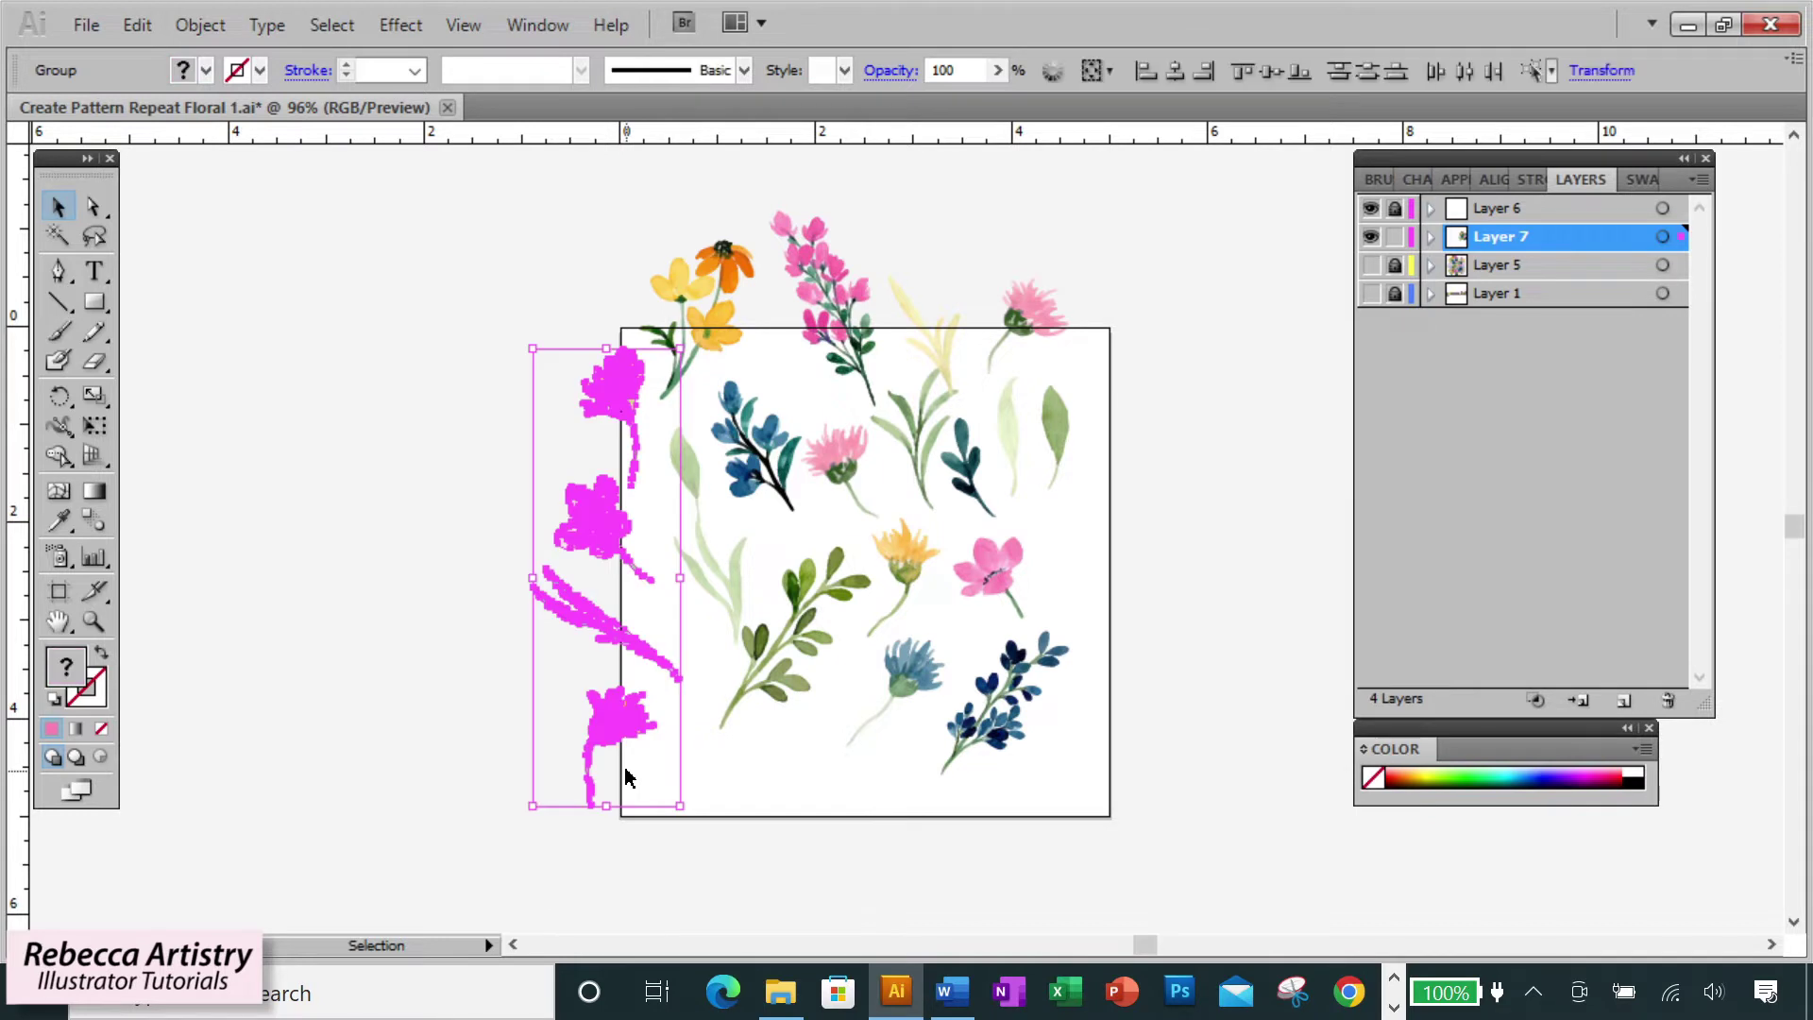
key(a)
key(ctrl+shift+b)
key(ctrl+c)
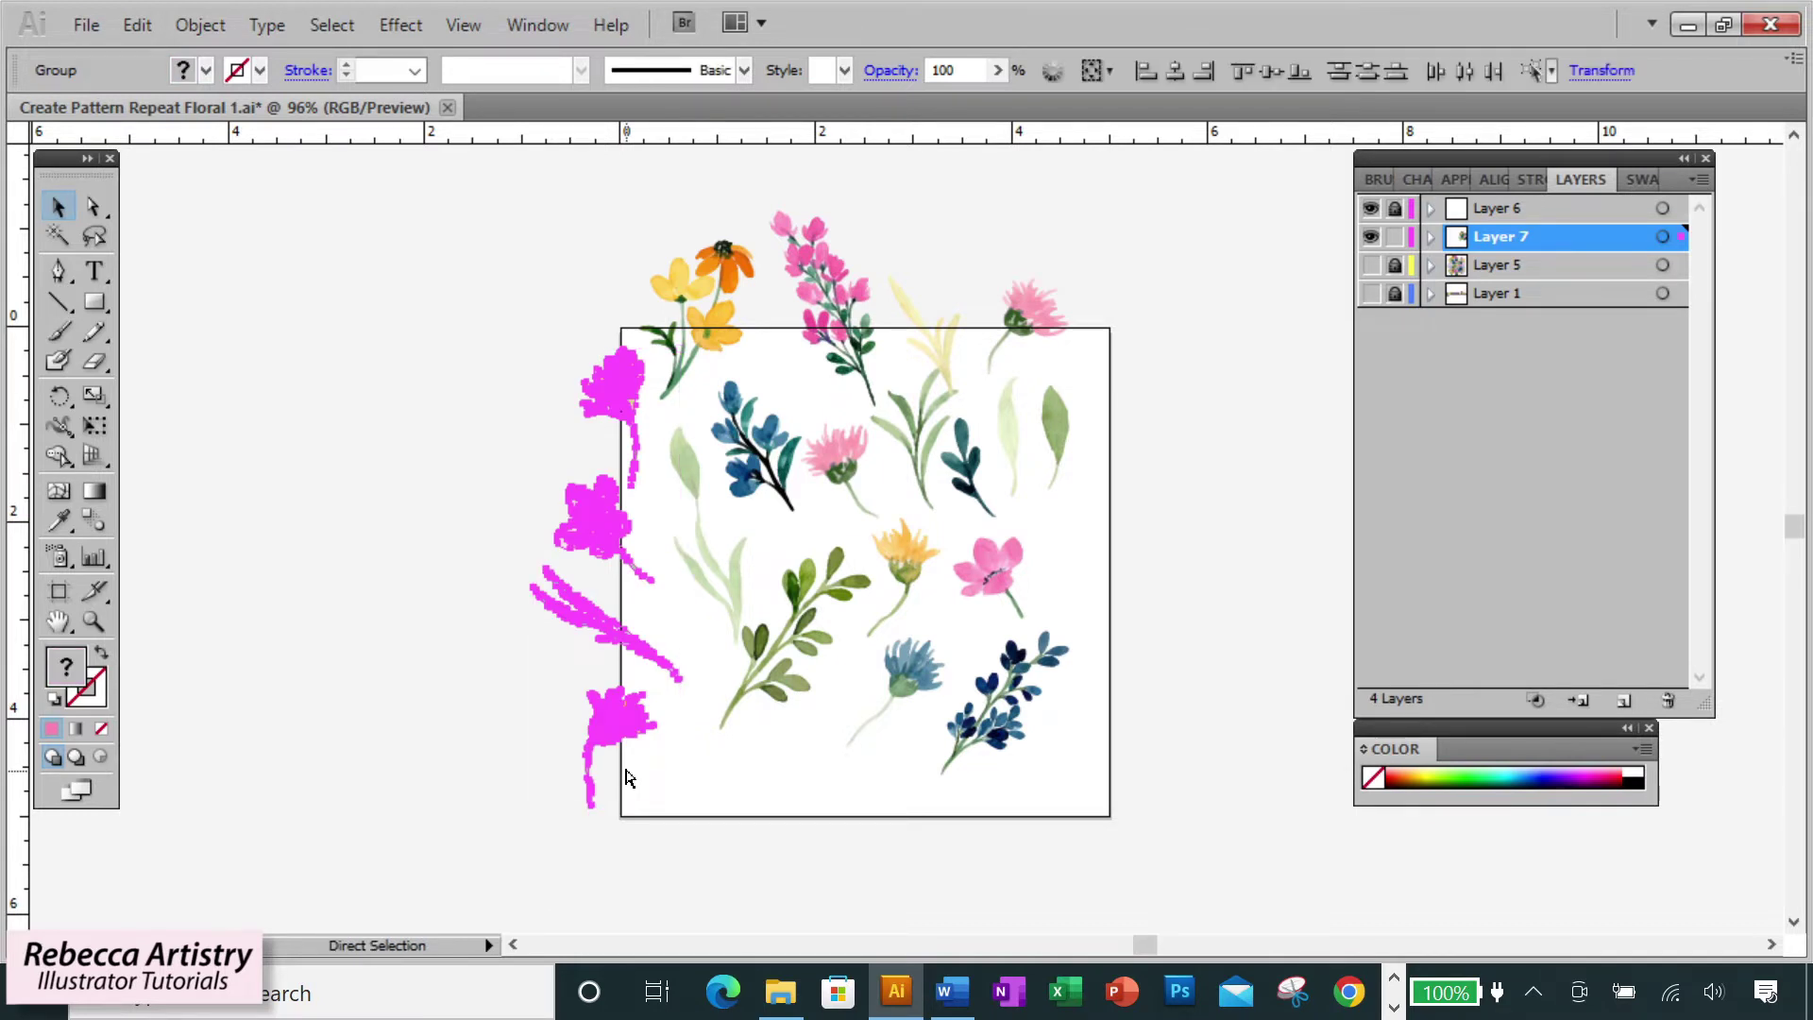
key(ctrl+f)
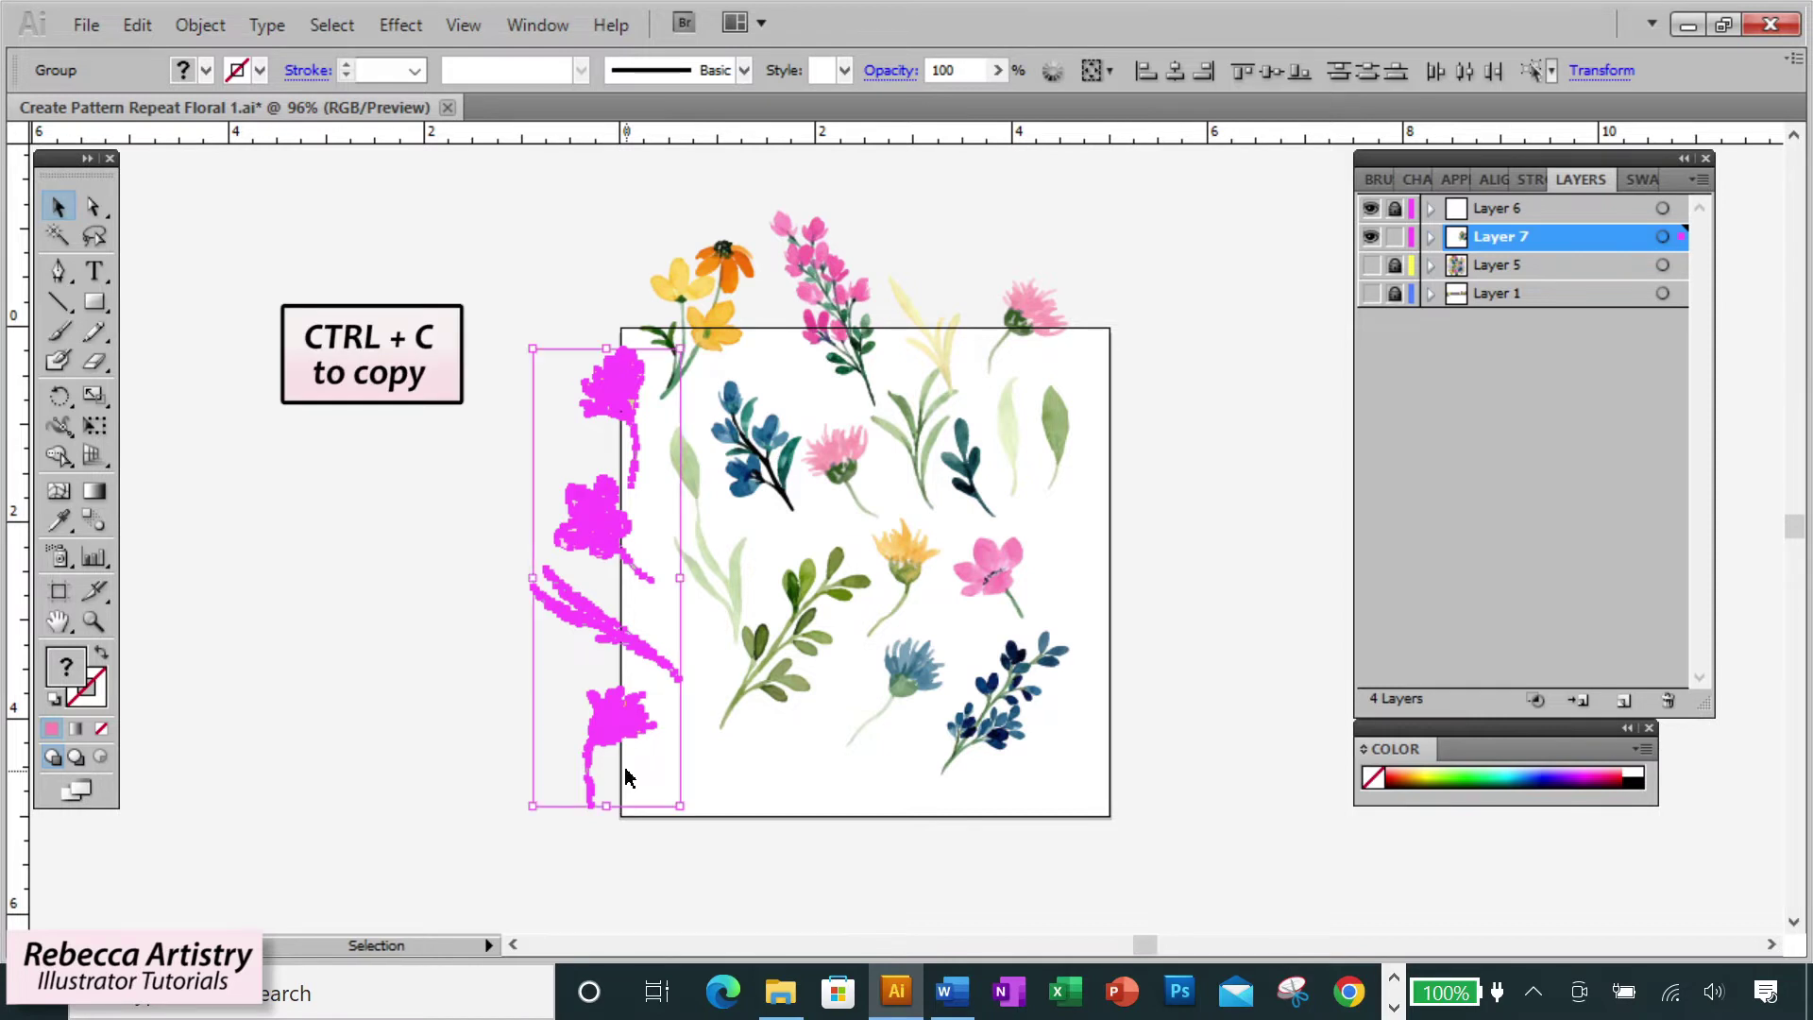
- Move the copy by Horizontal 5 in, Vertical 0 in using Transform > Move
right_click(609, 511)
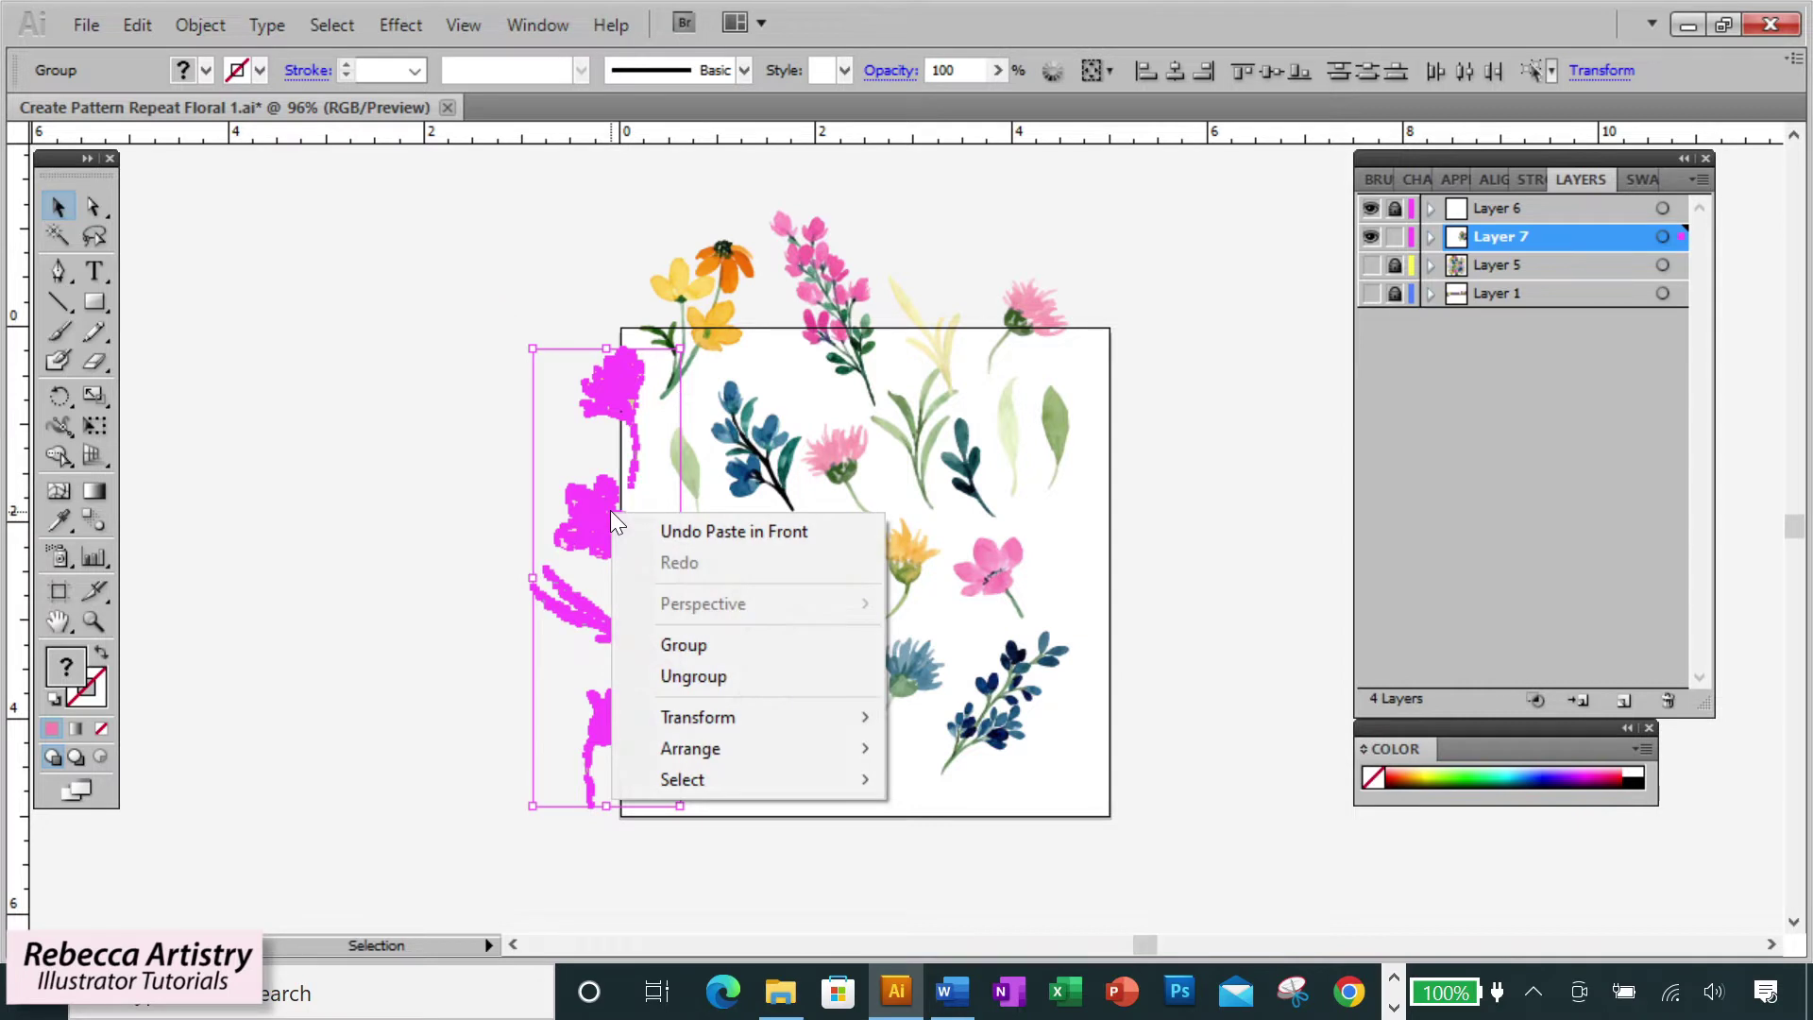
mouse_move(696, 716)
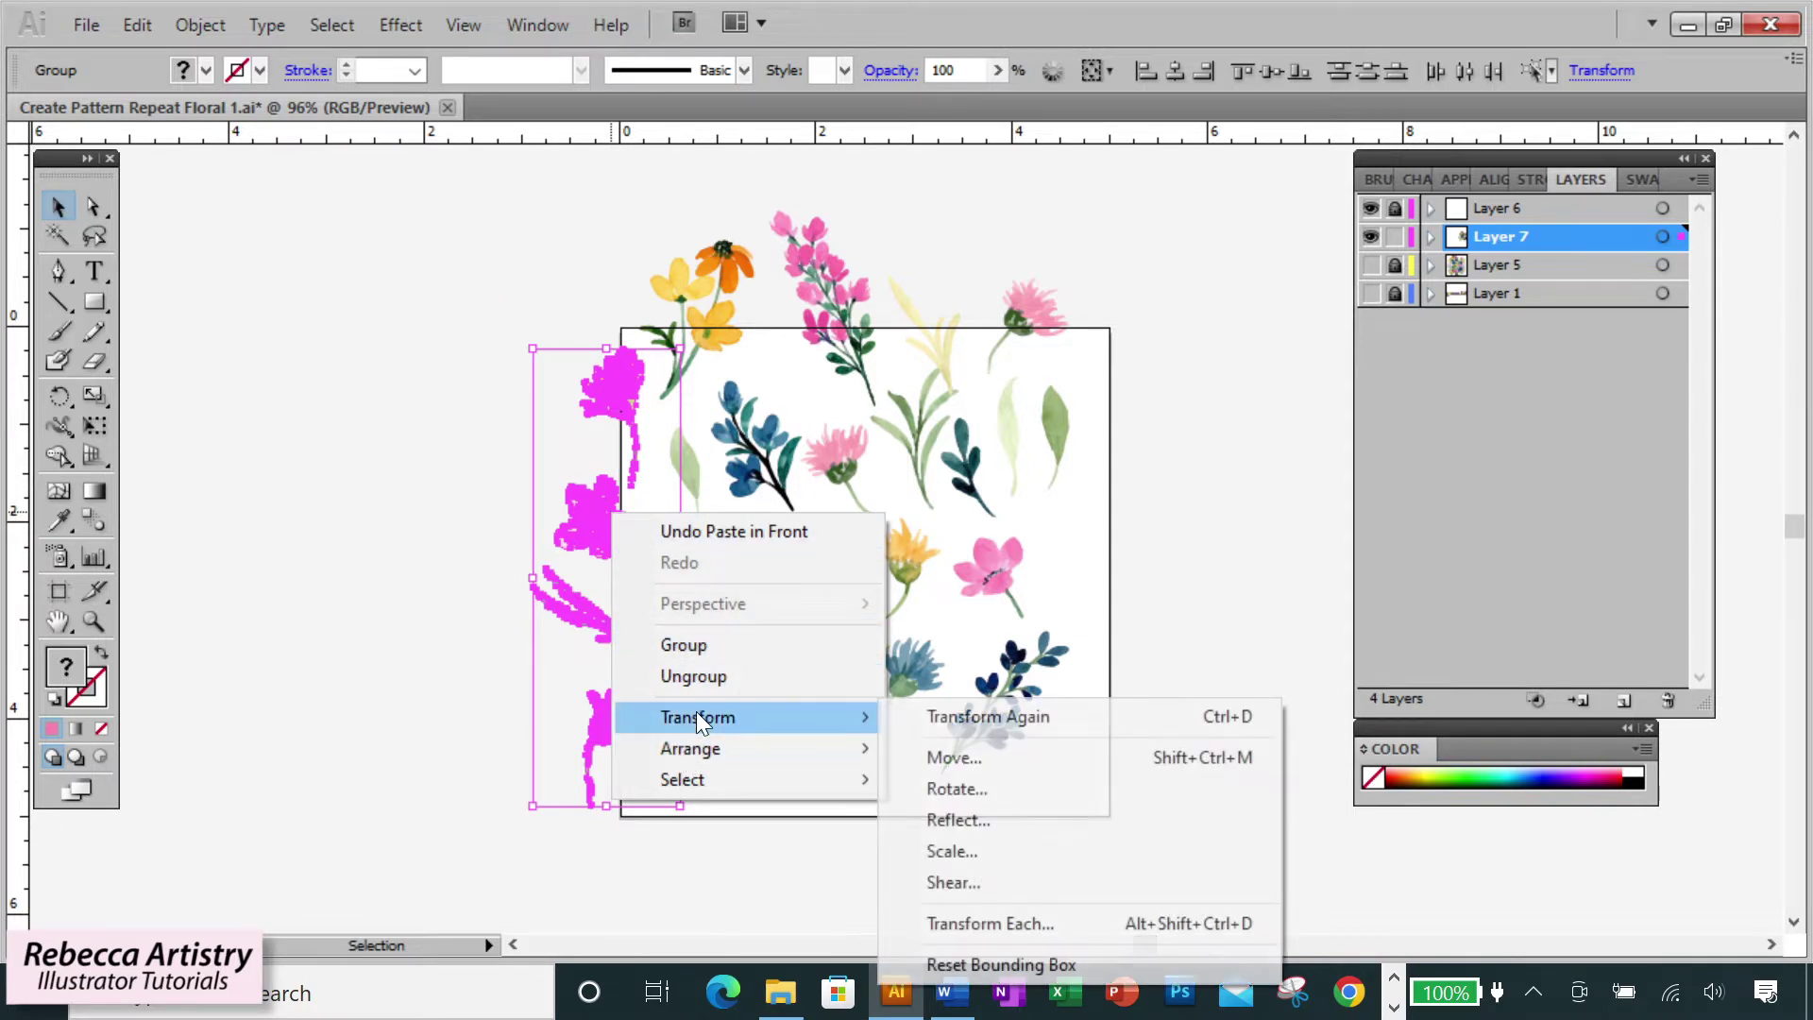
click(967, 754)
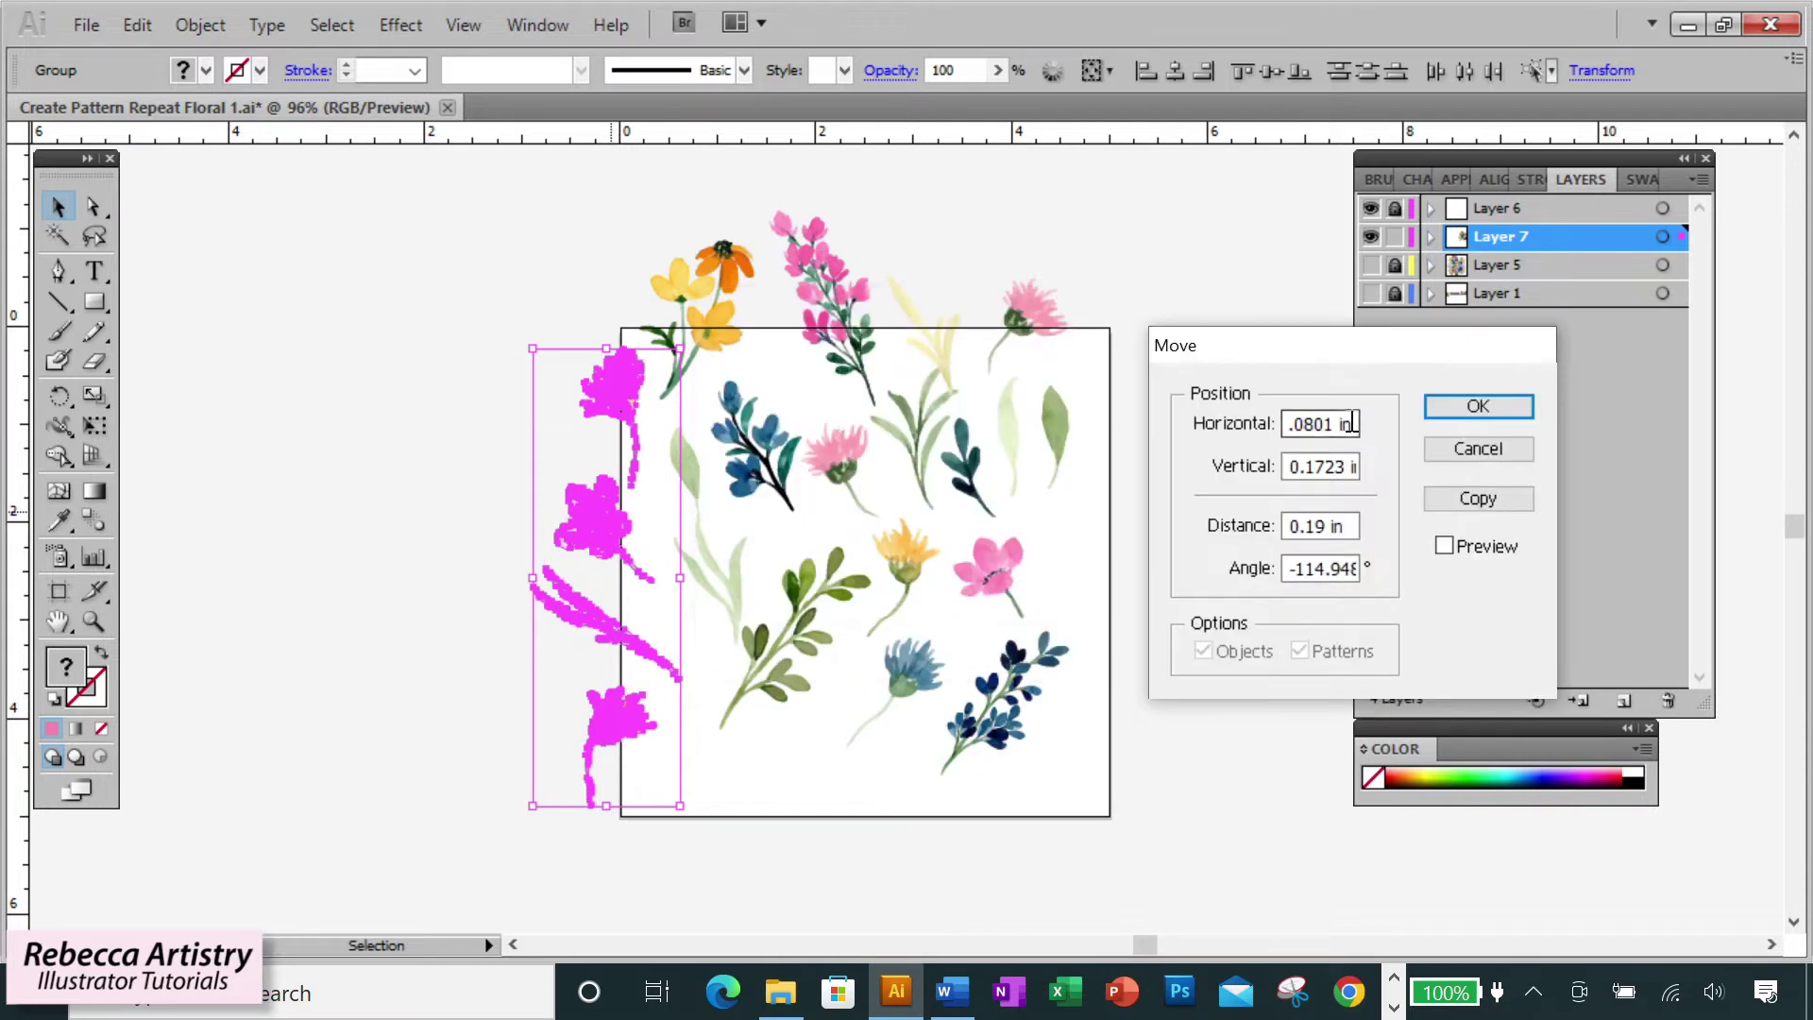
drag(1353, 422, 1243, 429)
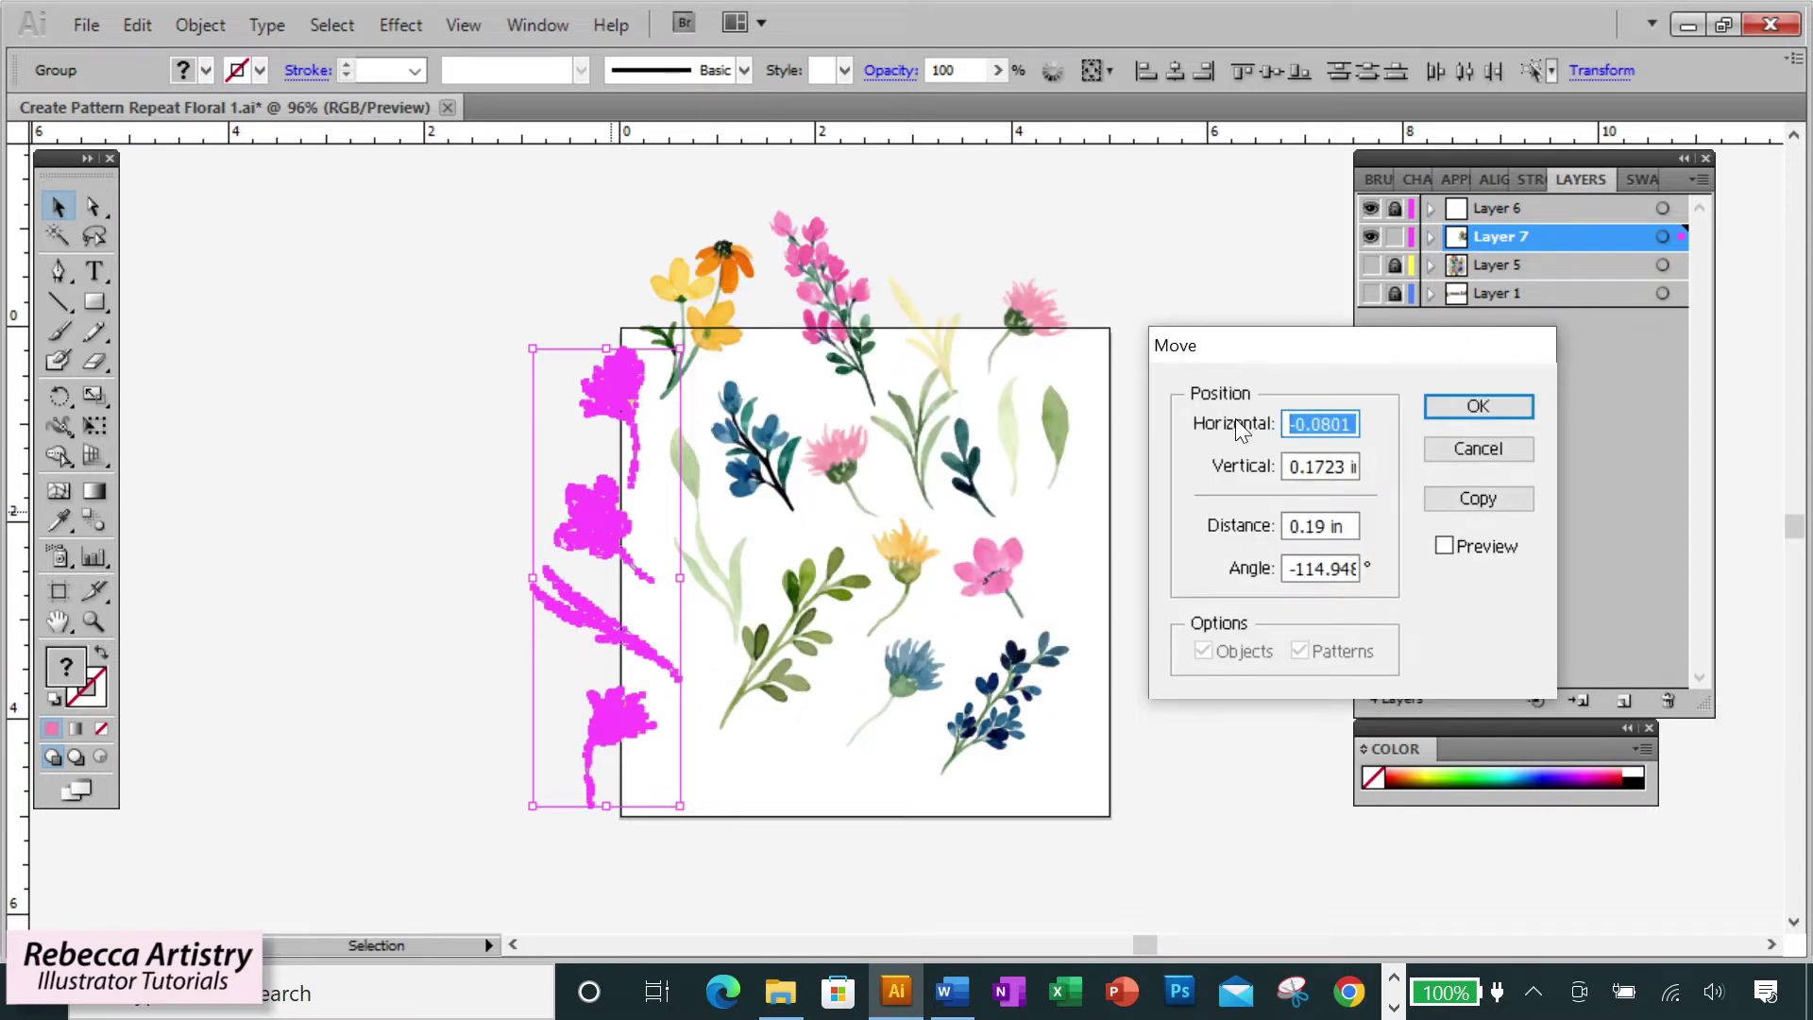
text(5)
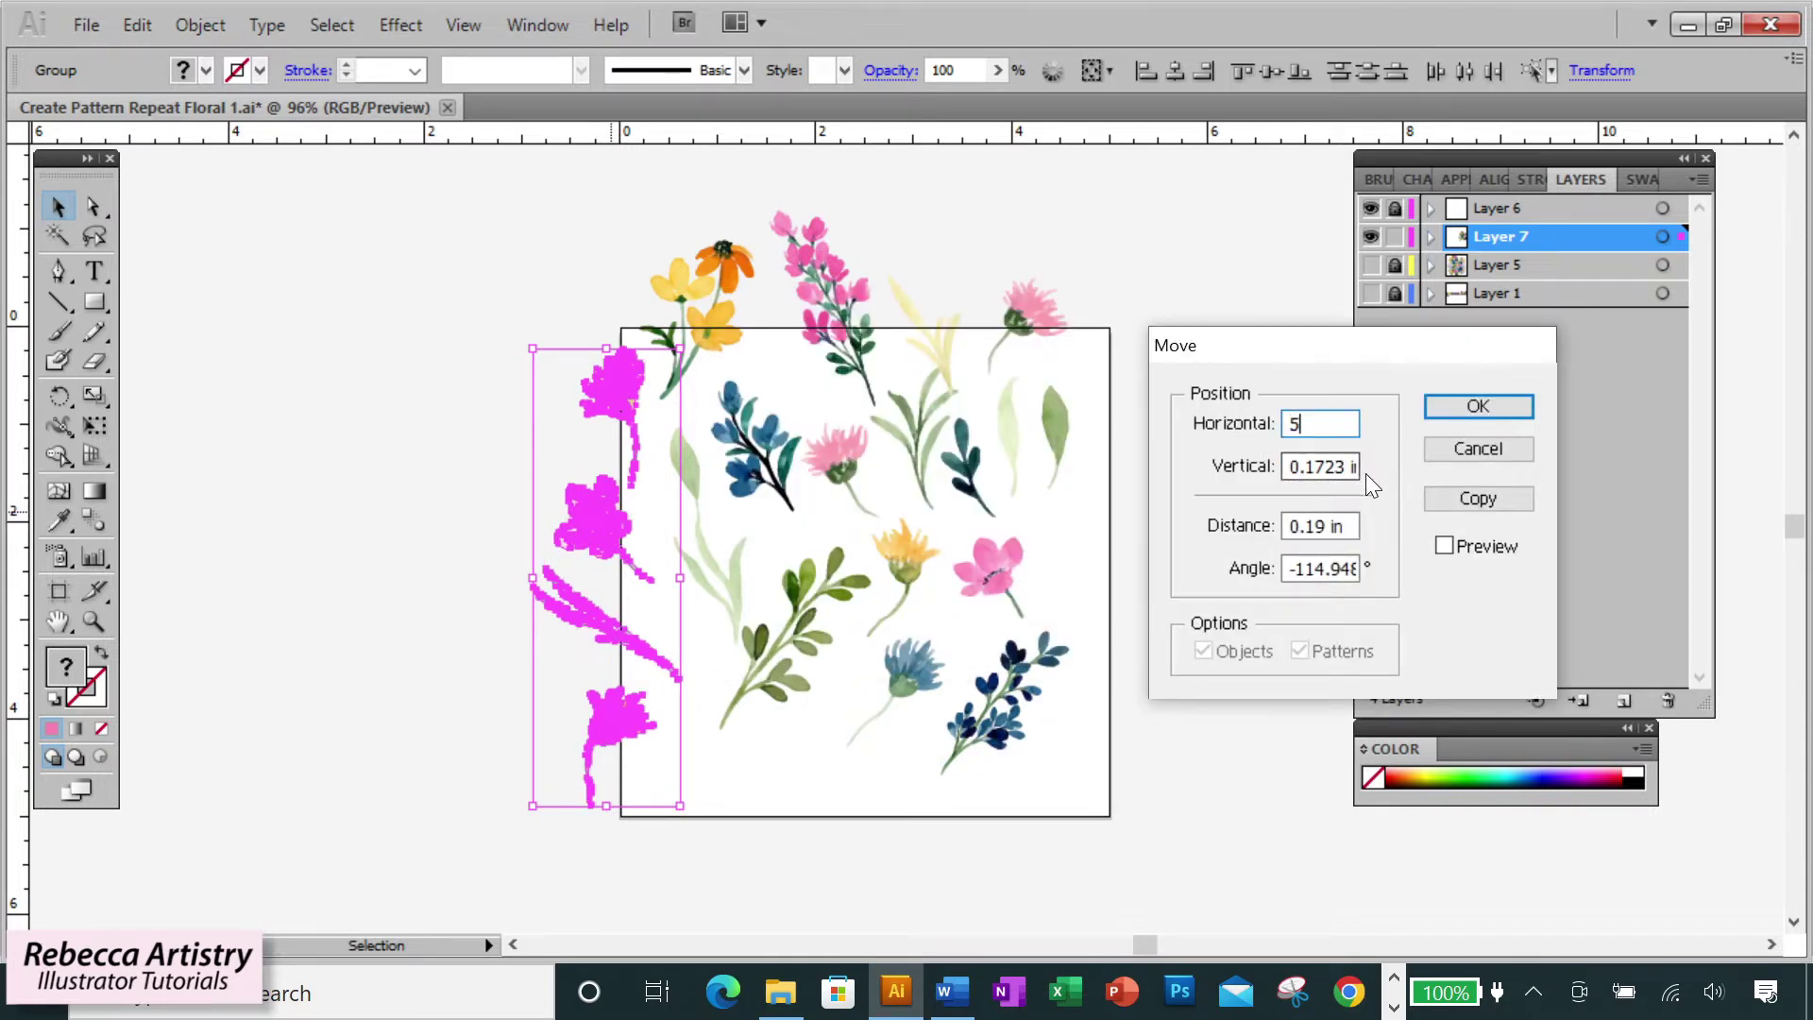
key(Tab)
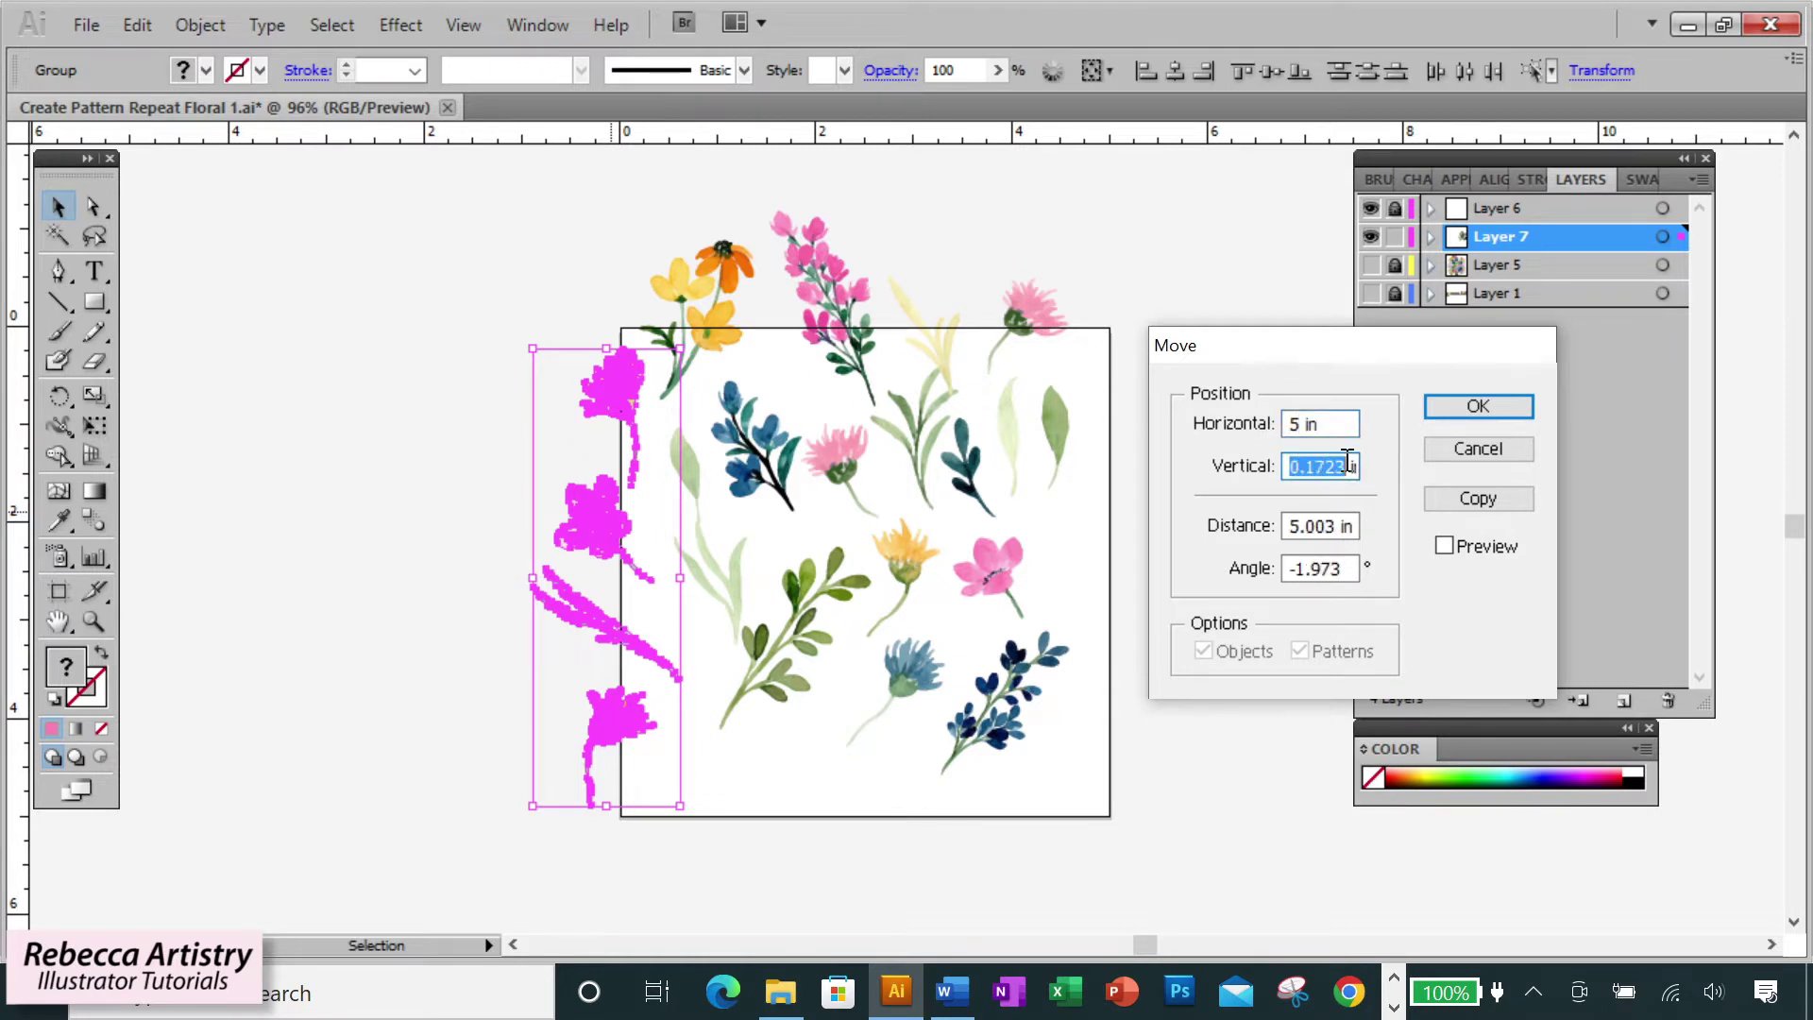
text(0)
key(Tab)
click(1445, 547)
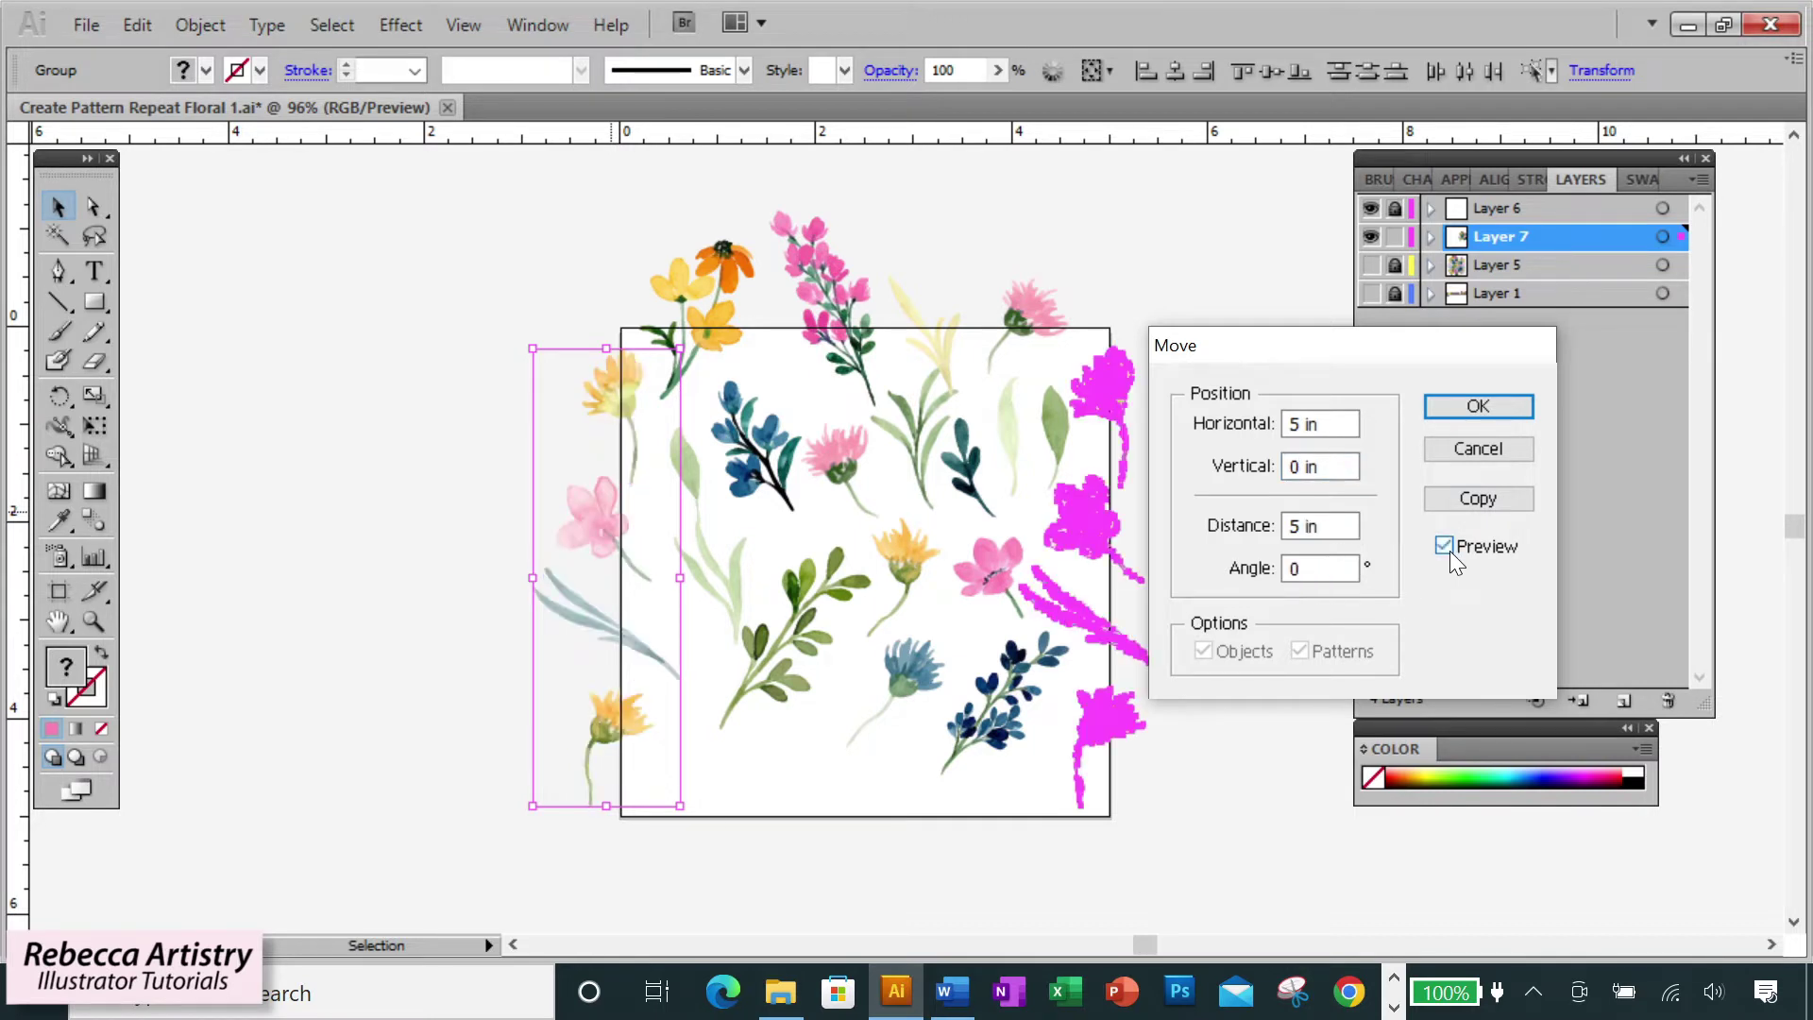
click(1474, 408)
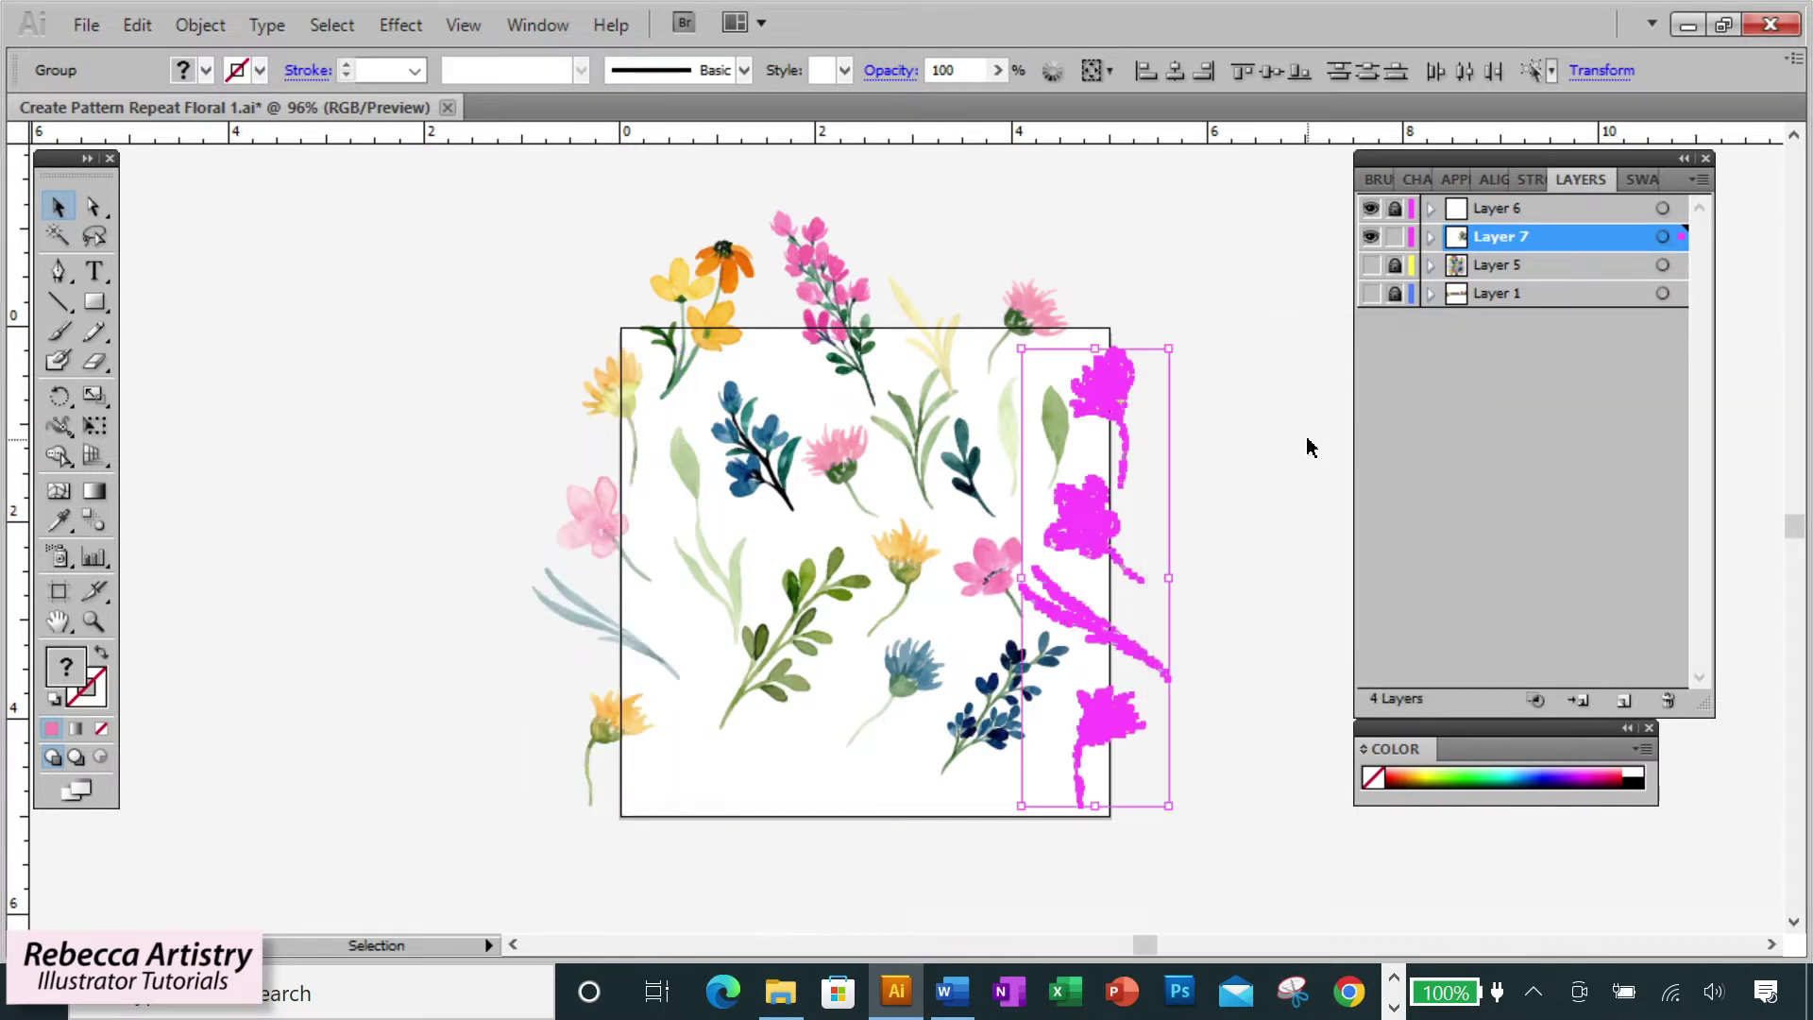
click(1308, 444)
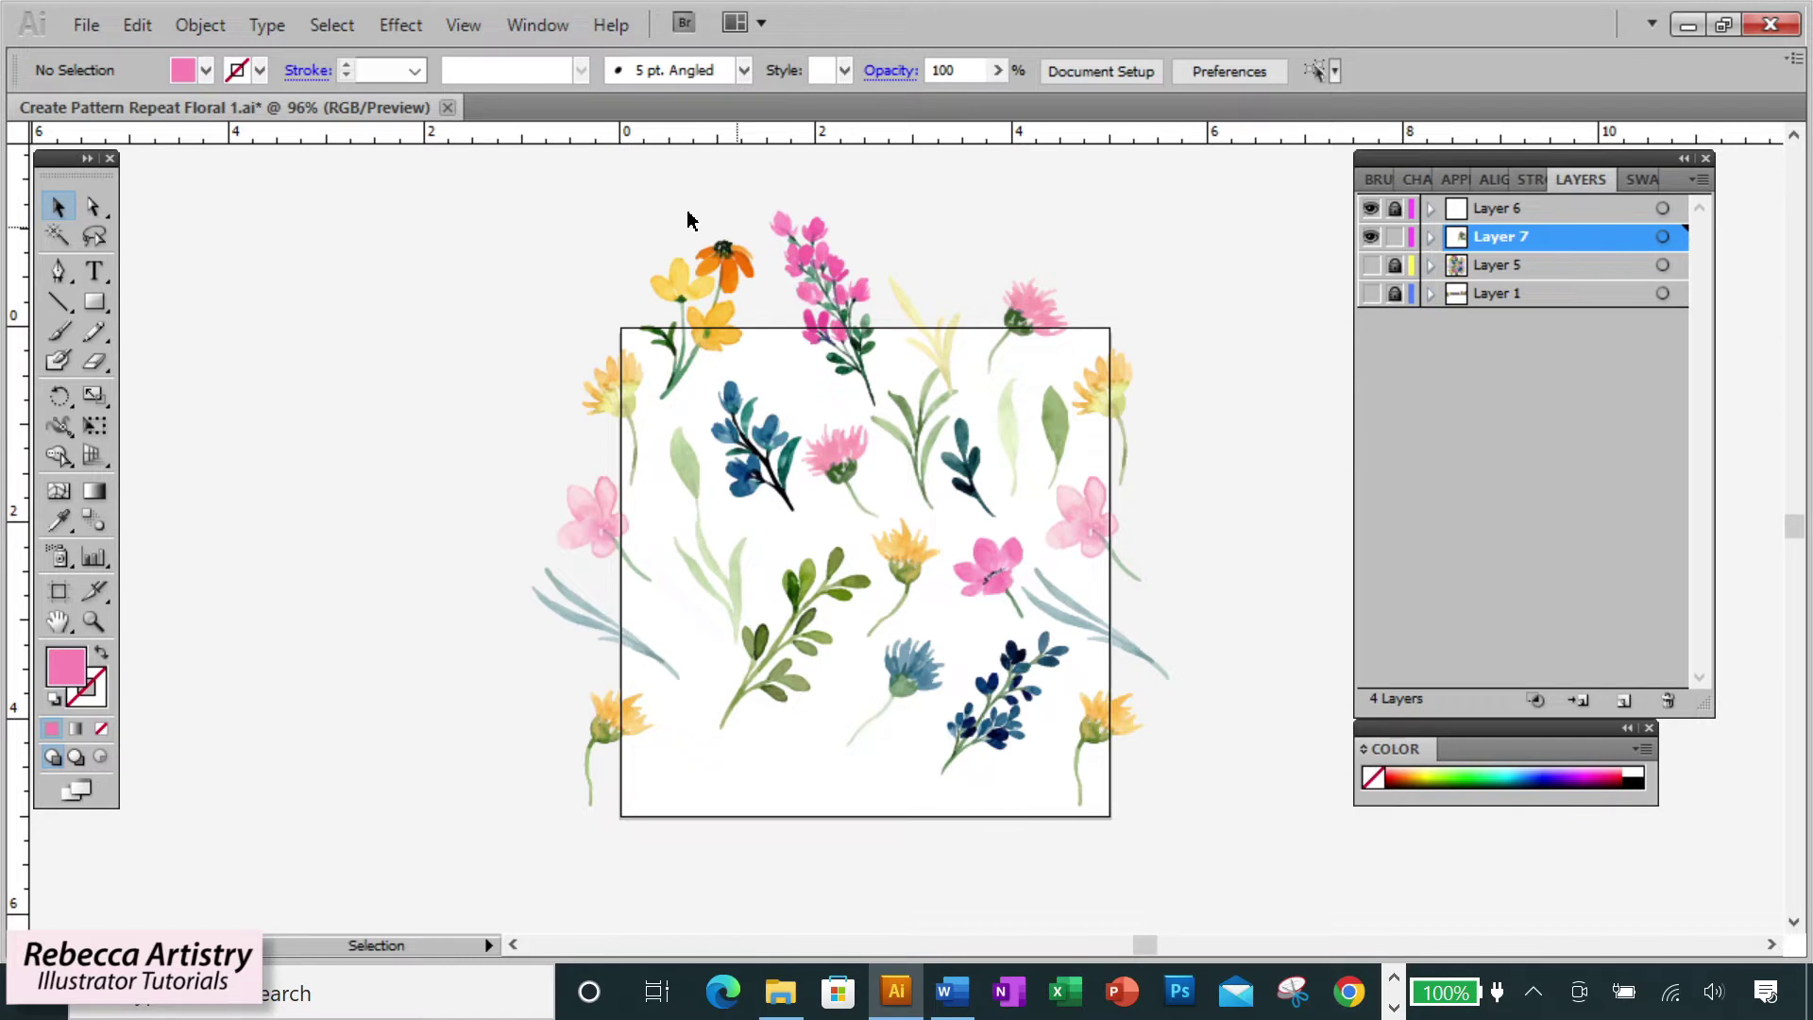
- Select the top-edge flowers and paste a copy directly in front of them
drag(646, 220, 1079, 320)
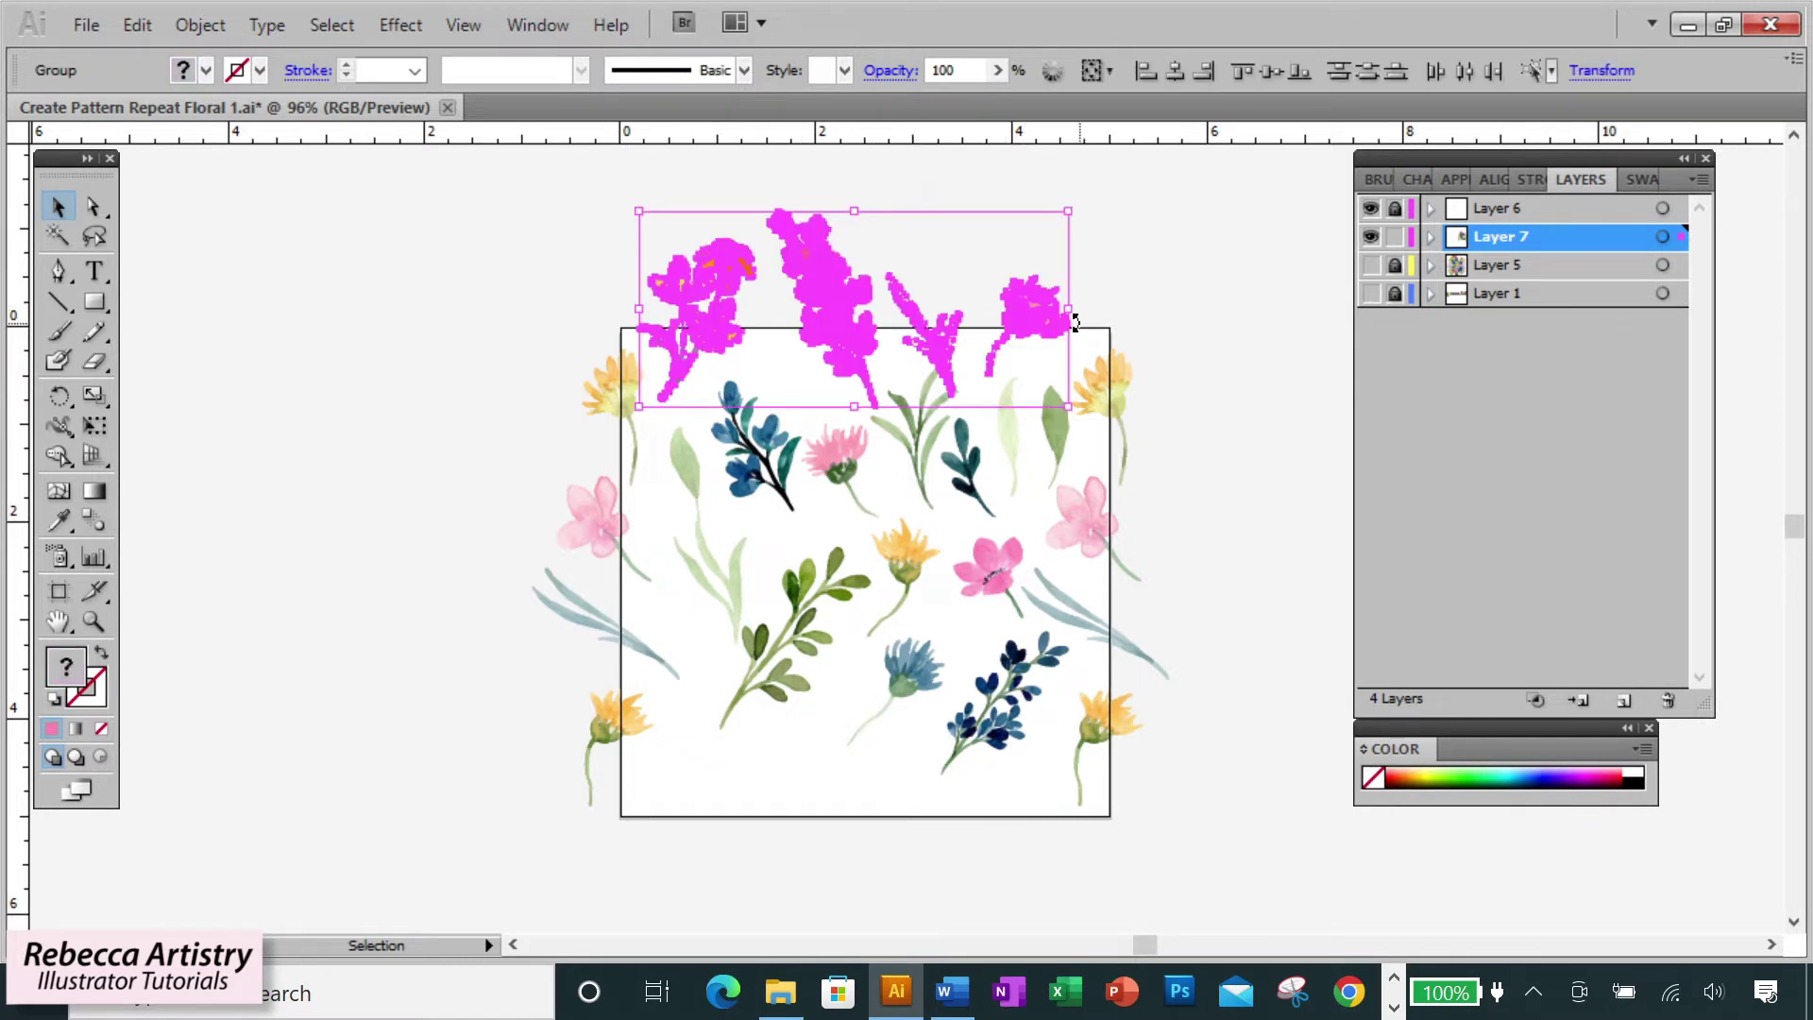
key(ctrl+c)
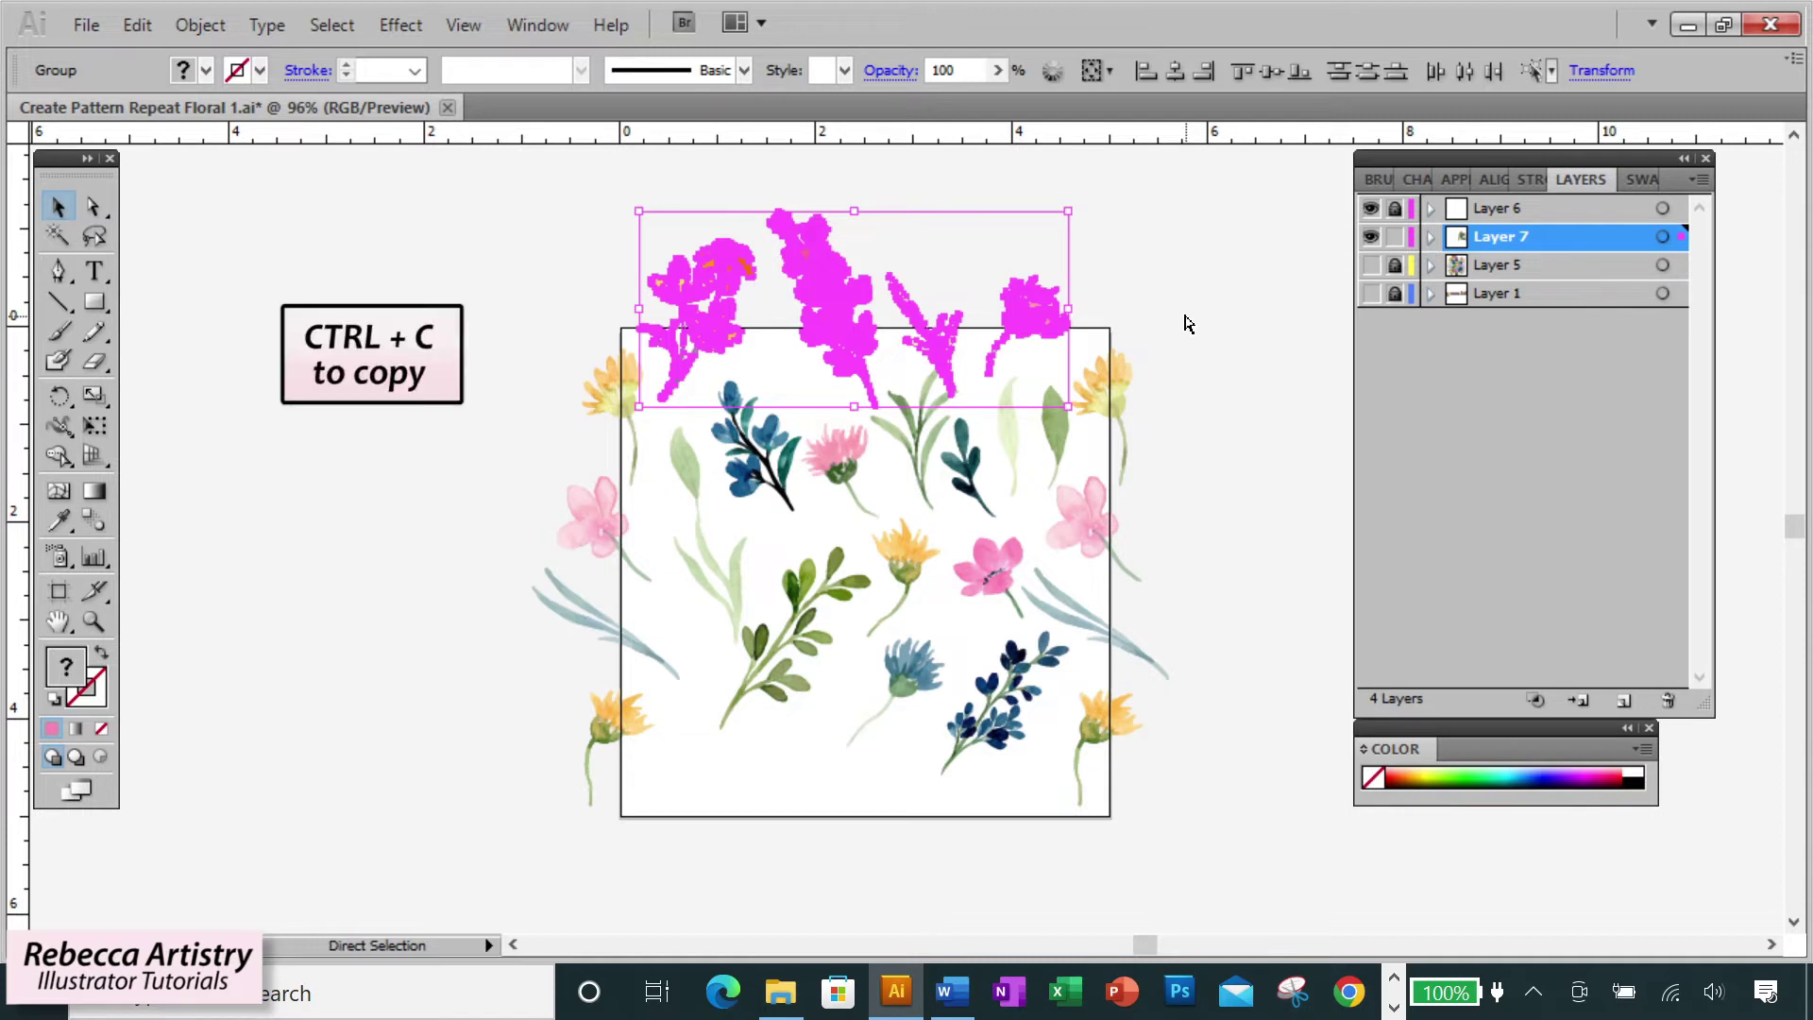
key(ctrl+f)
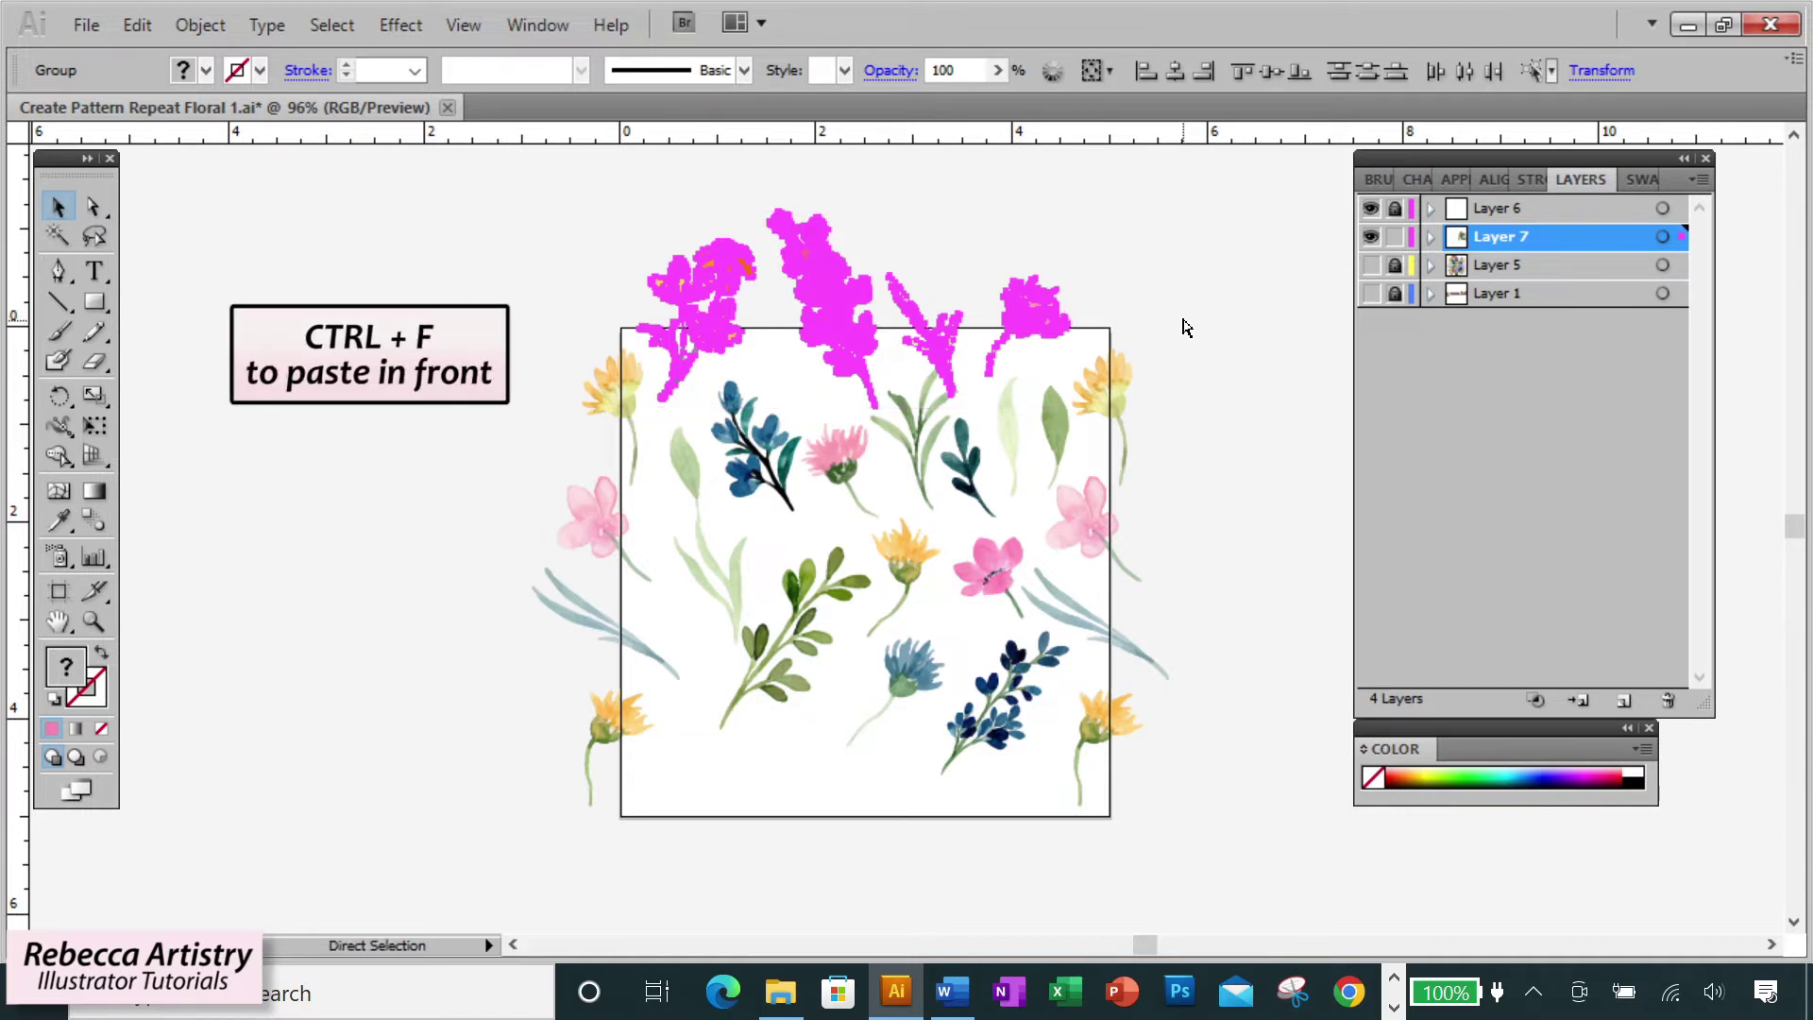
click(1032, 313)
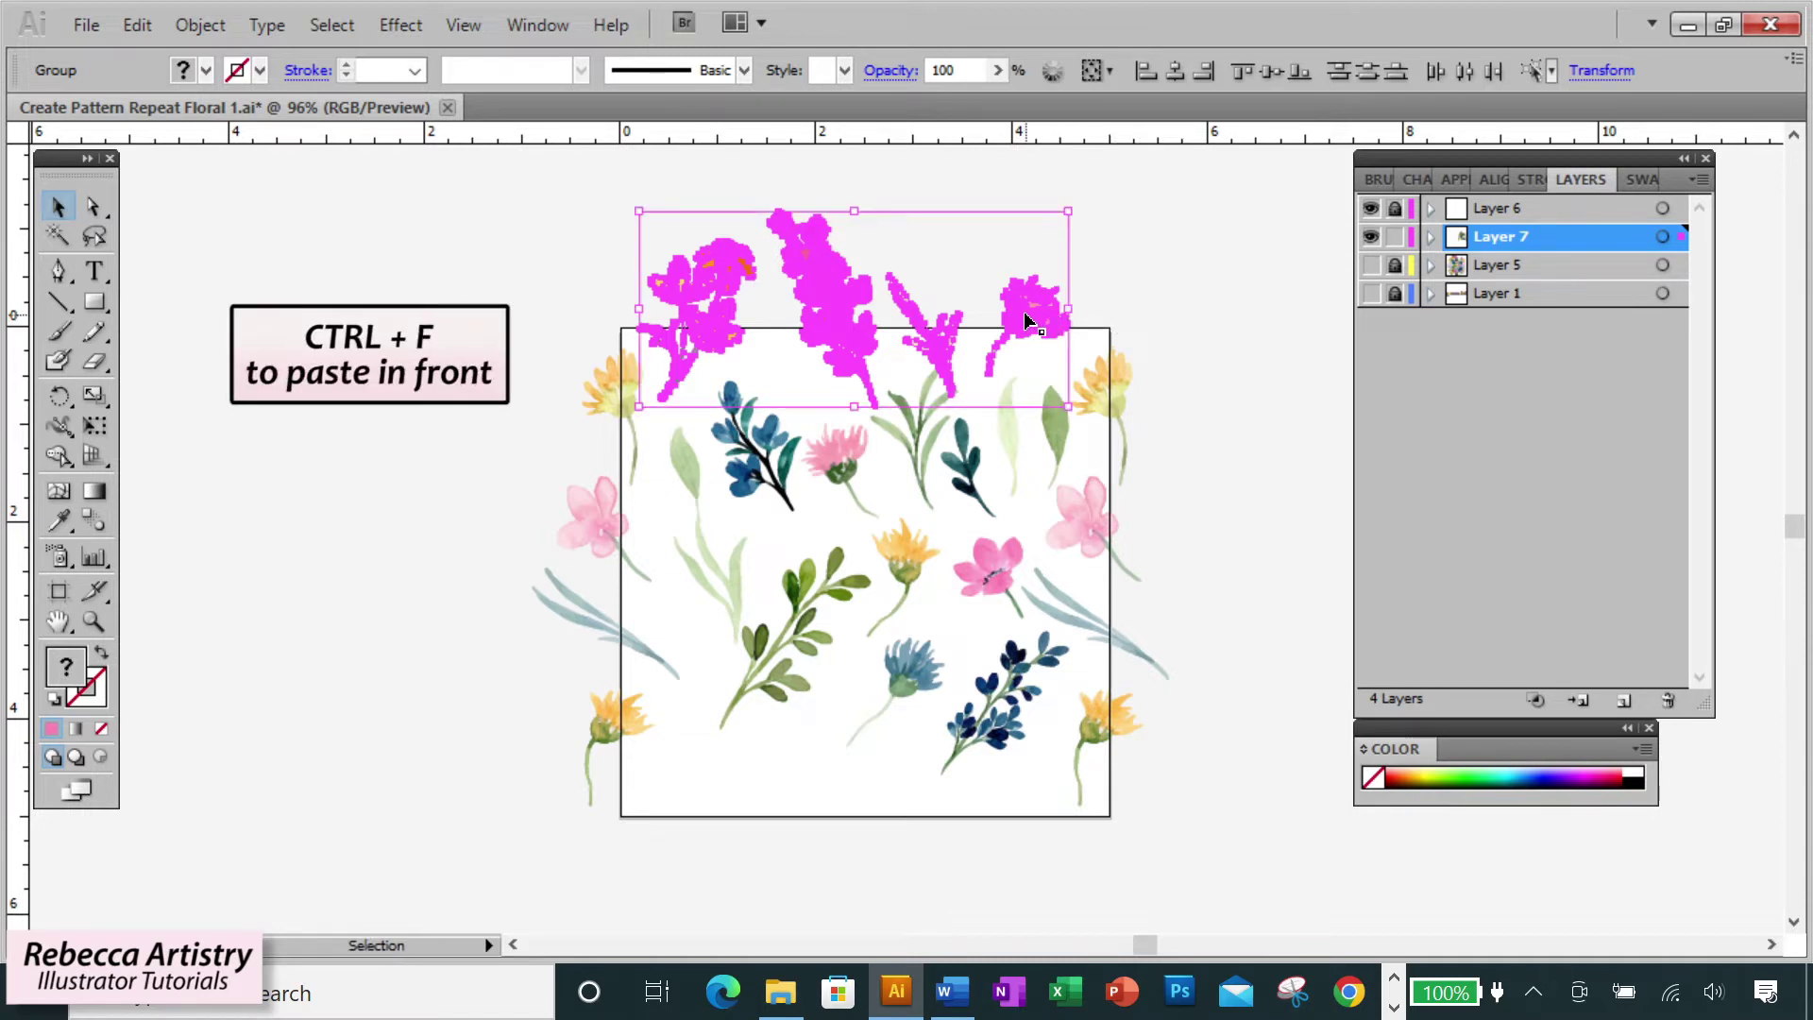
- Move the copy by Horizontal 0 in, Vertical 5 in using Transform > Move
right_click(1020, 315)
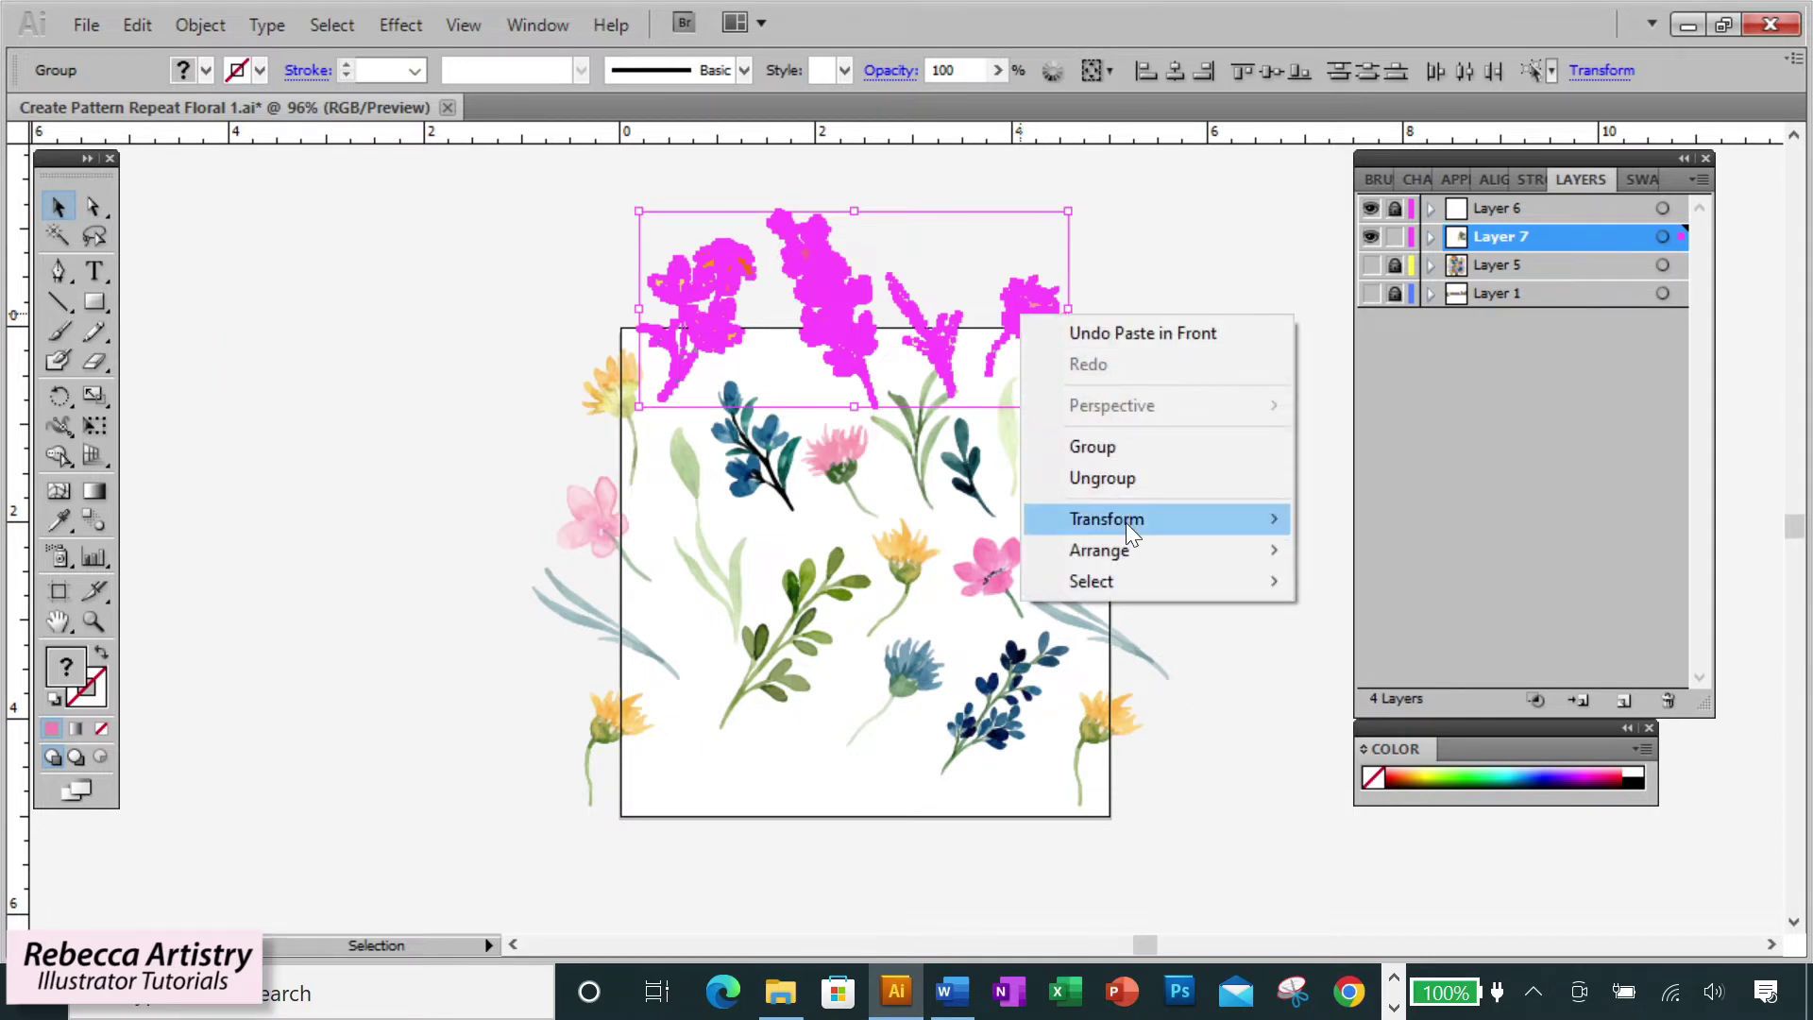
mouse_move(1125, 523)
click(1360, 559)
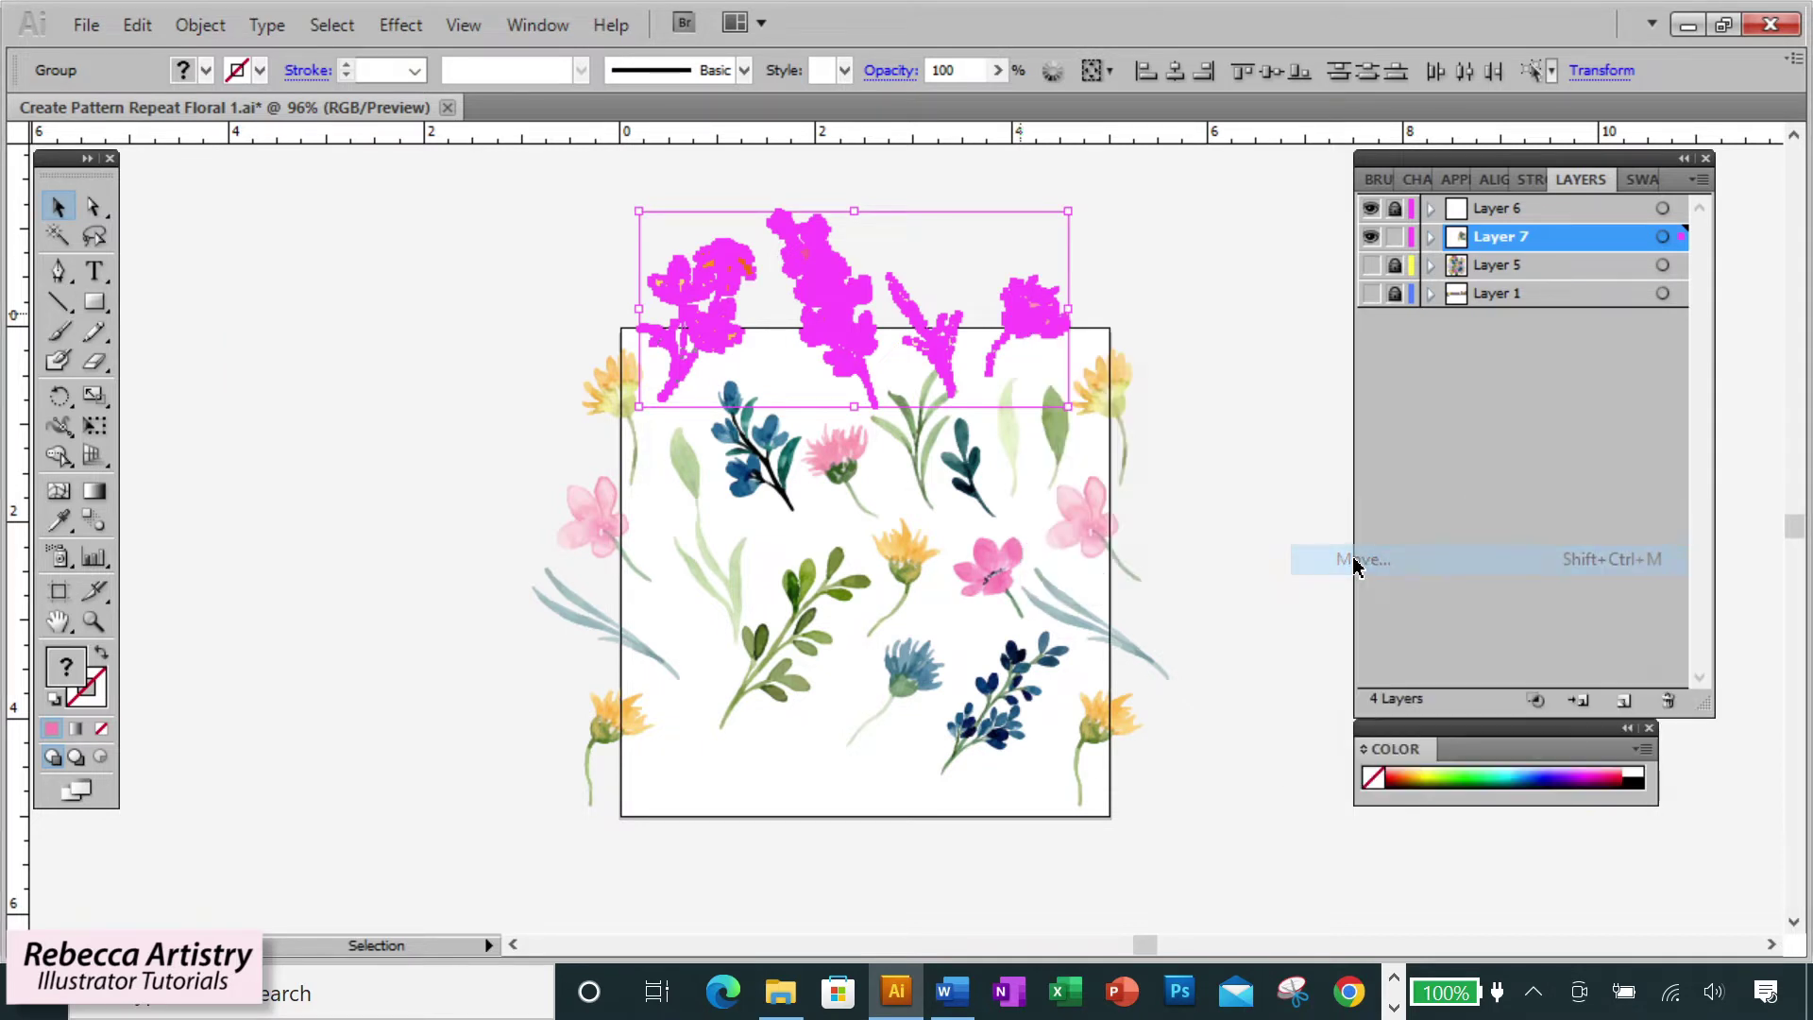
drag(943, 314, 1352, 335)
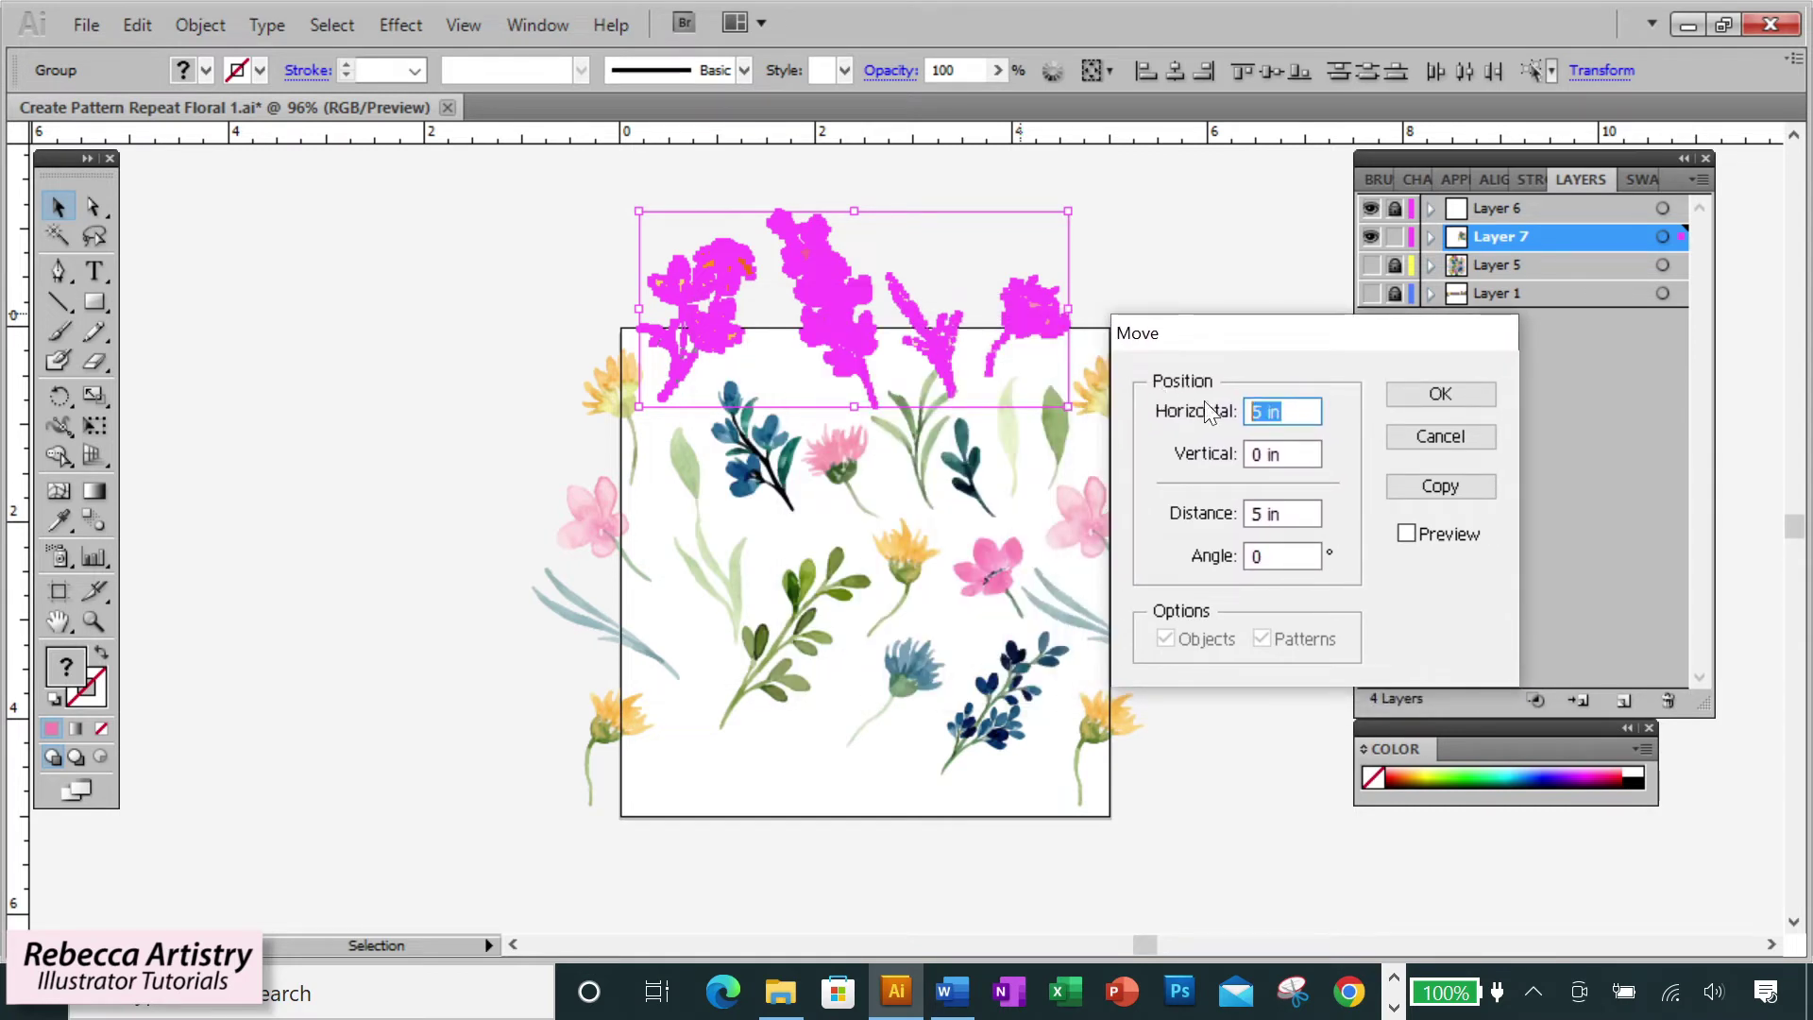
text(0)
key(Tab)
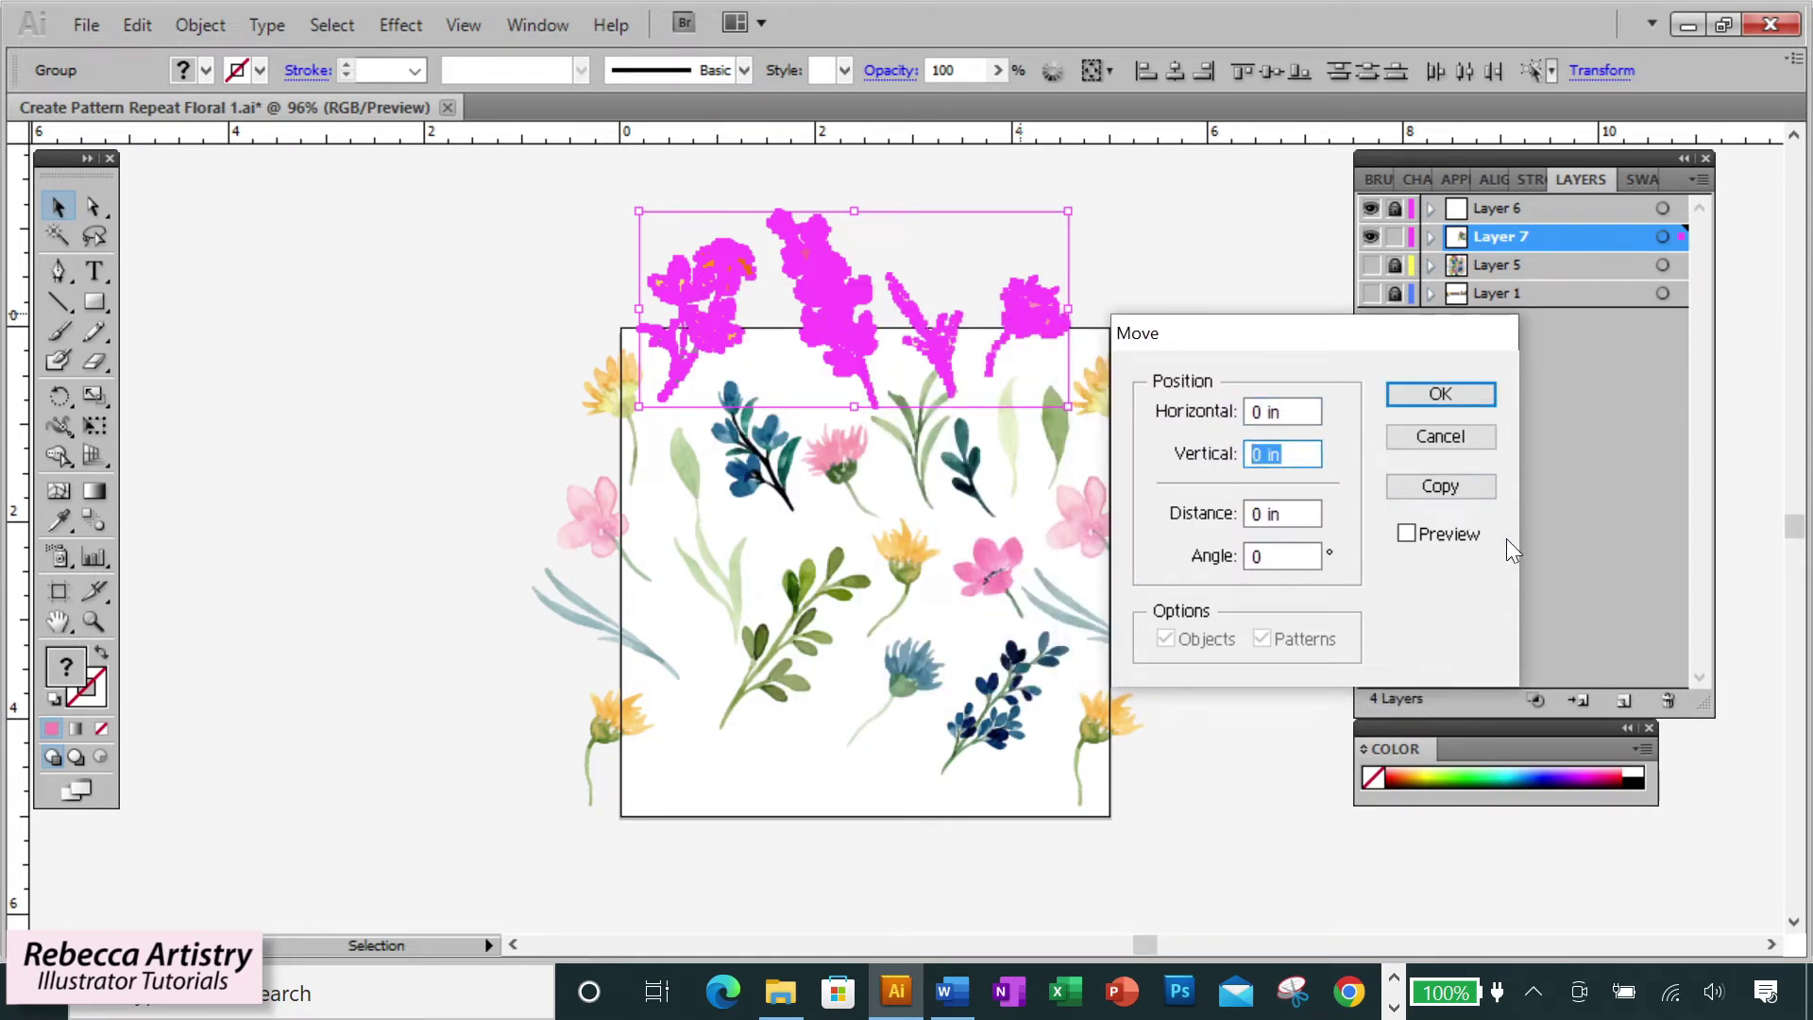
text(5)
click(1406, 535)
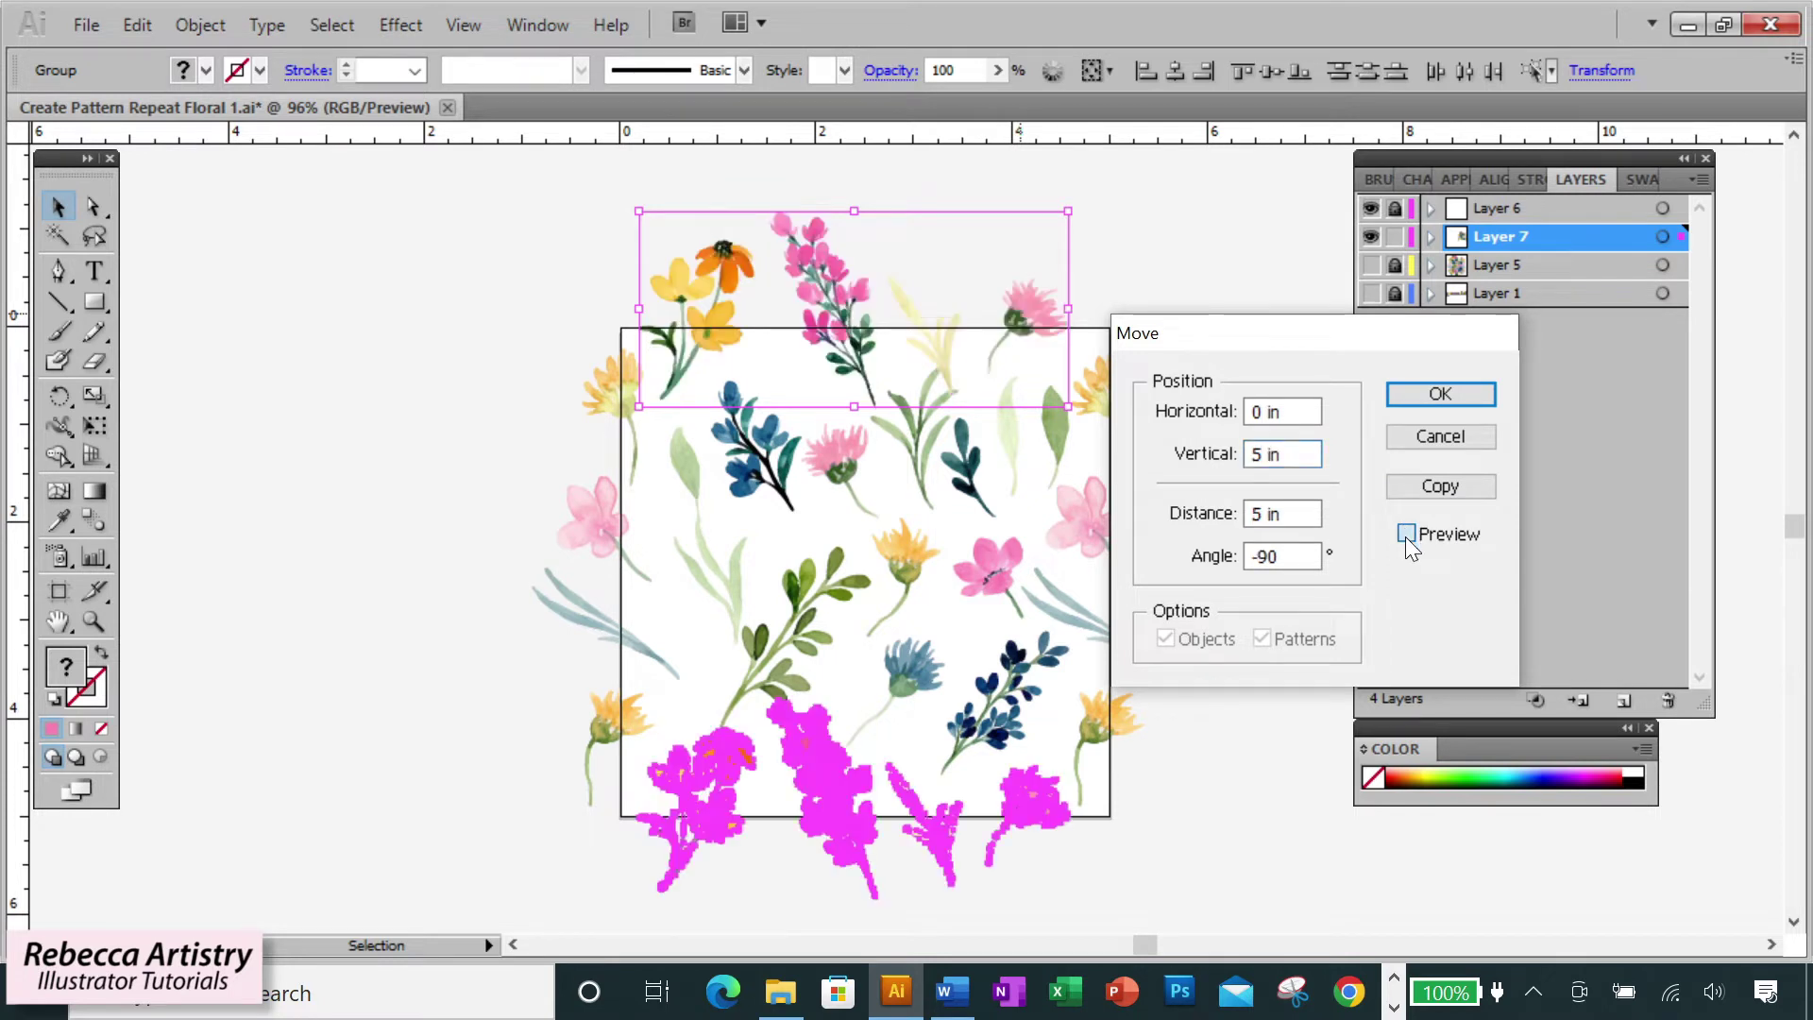
click(1442, 396)
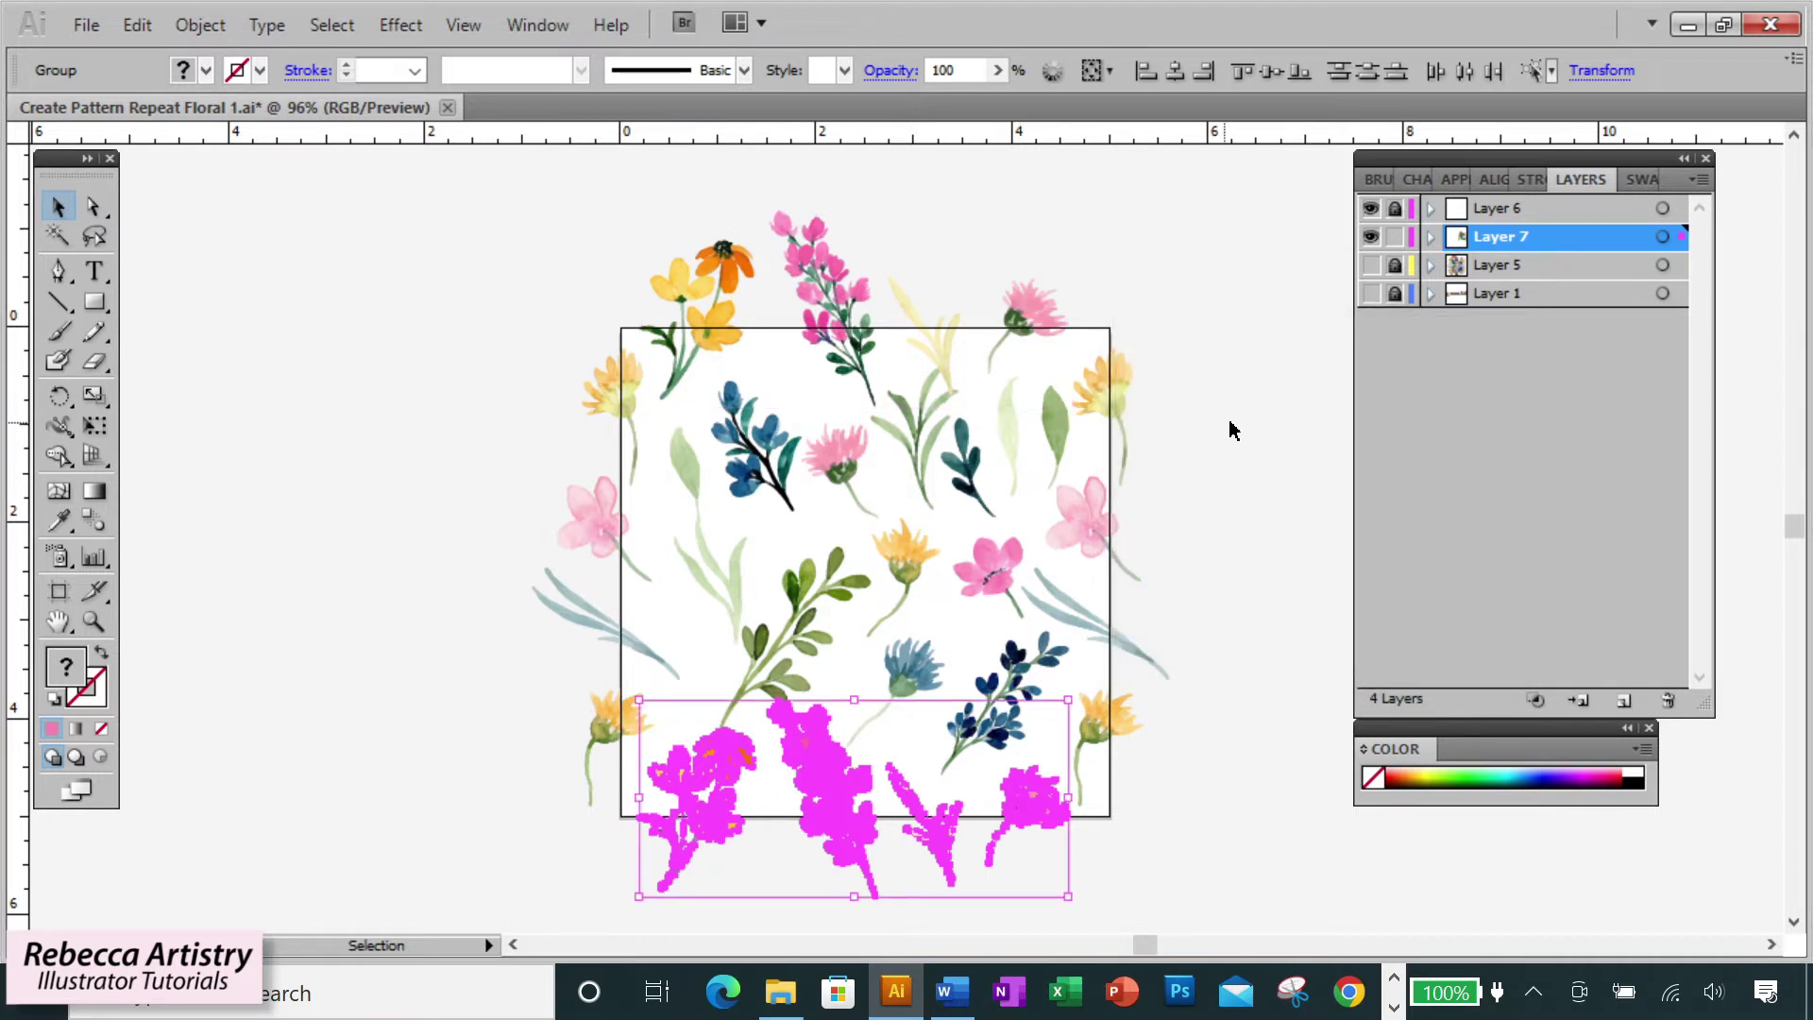
click(1275, 418)
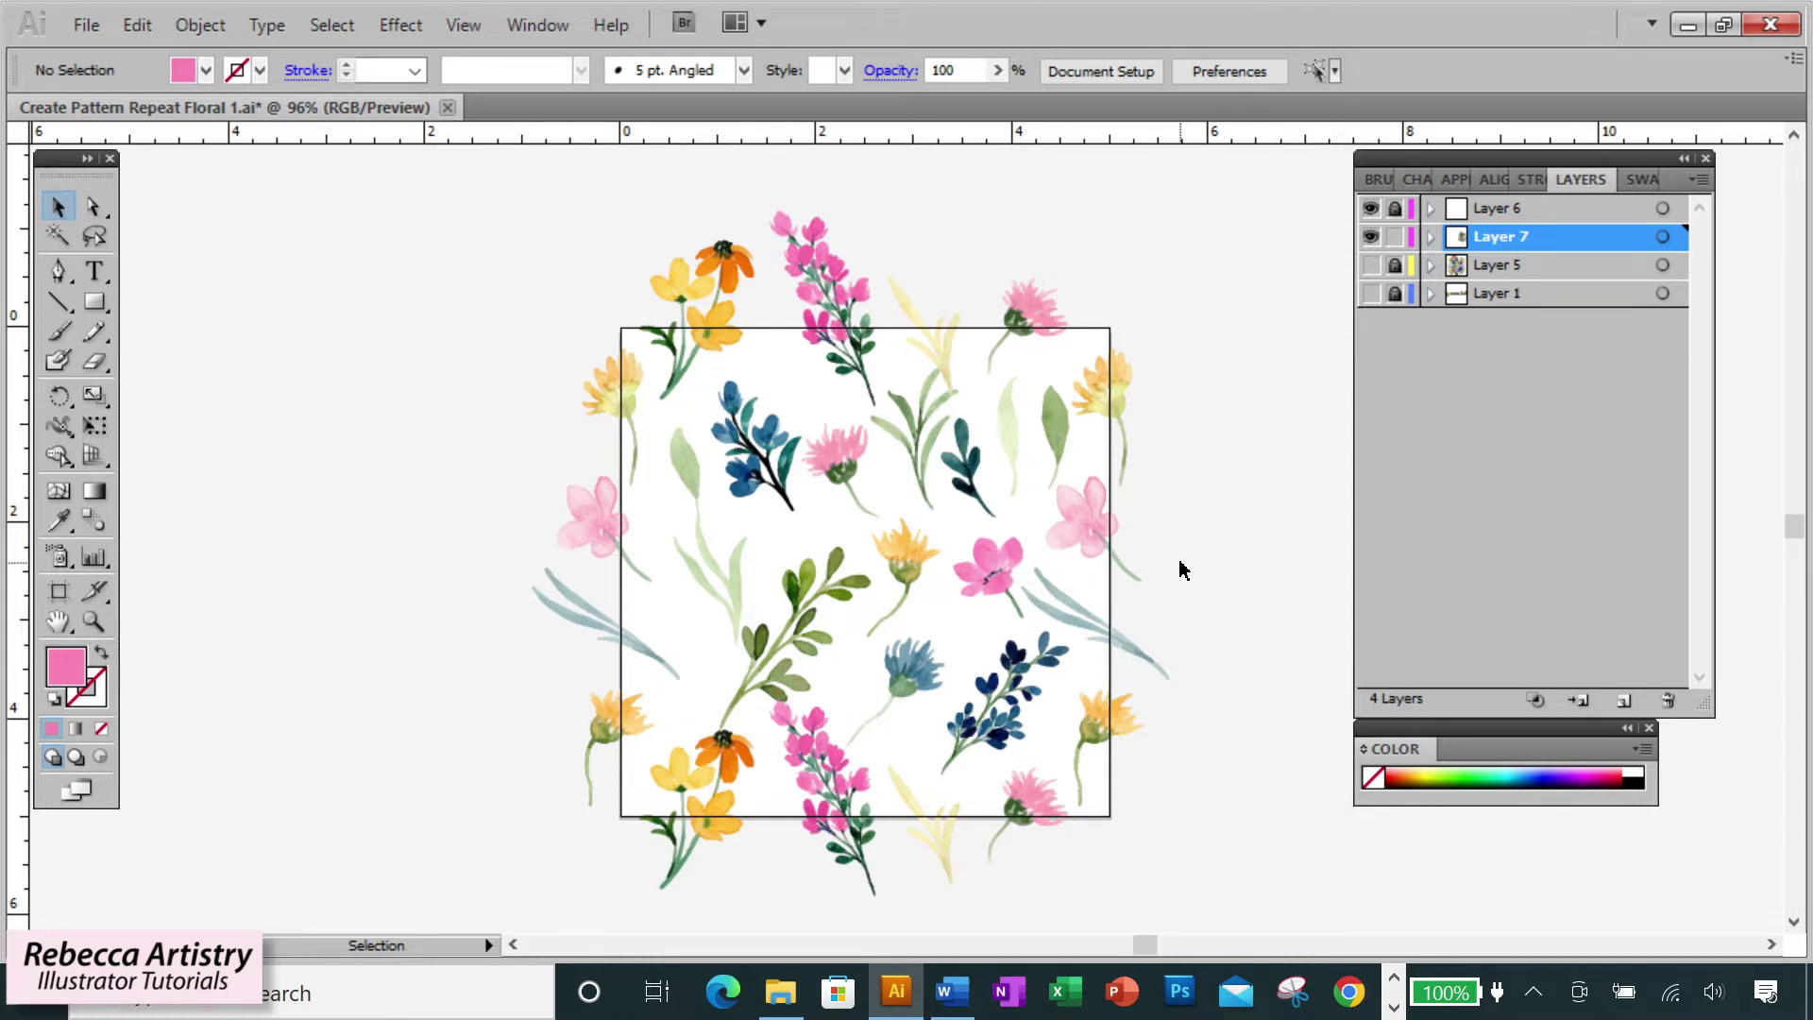
- Nudge the green branch up-left and shift the blue flower sprig down-right
click(1052, 433)
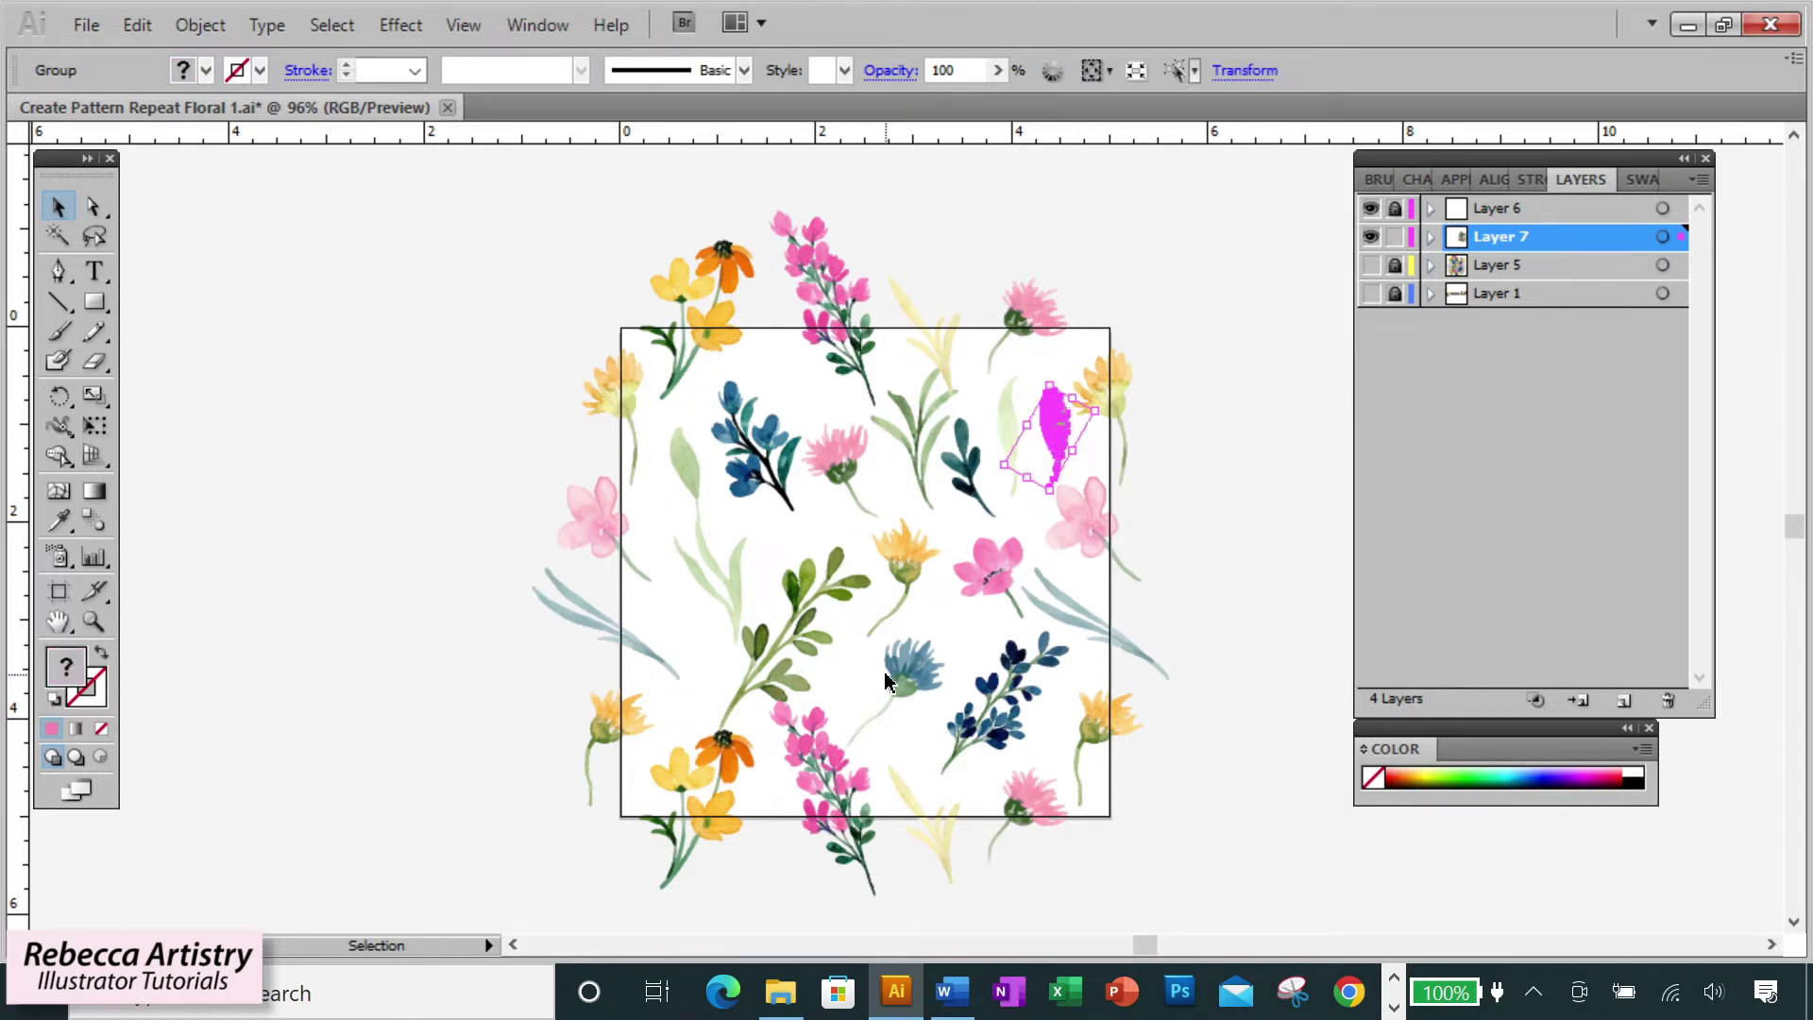
drag(780, 682, 761, 666)
click(1238, 526)
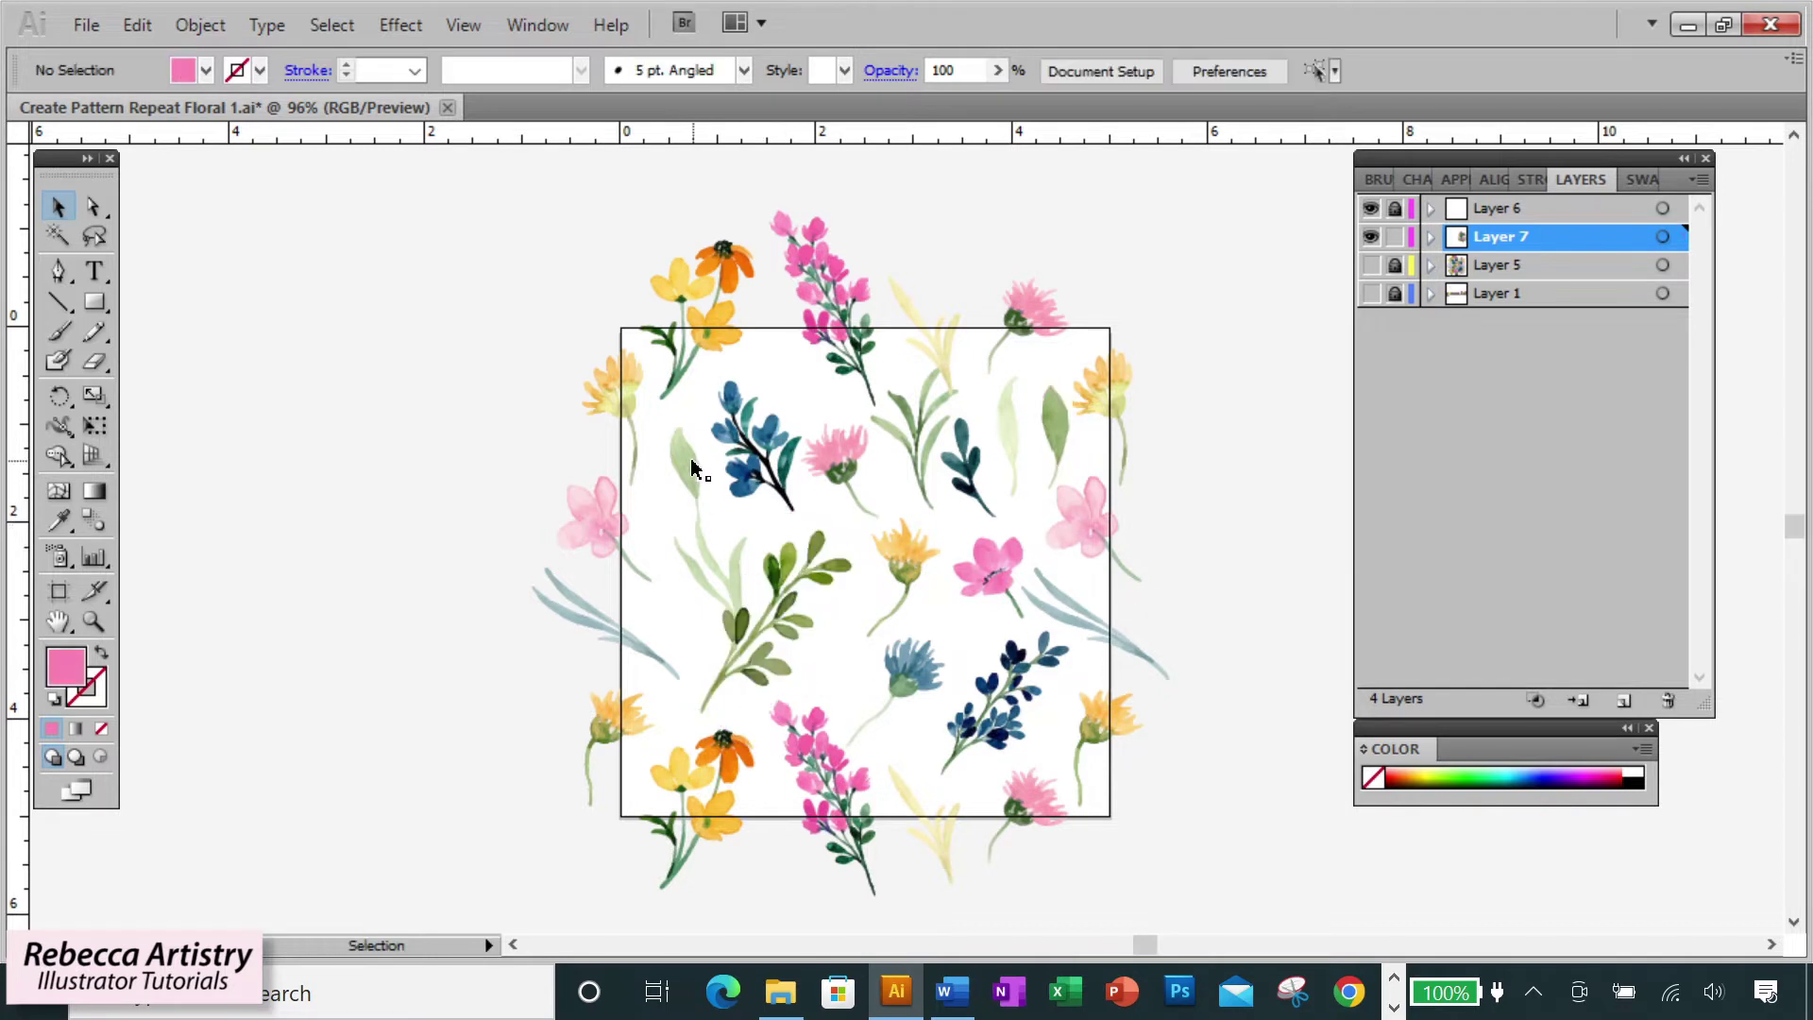
drag(694, 456, 710, 576)
key(ctrl+z)
click(752, 463)
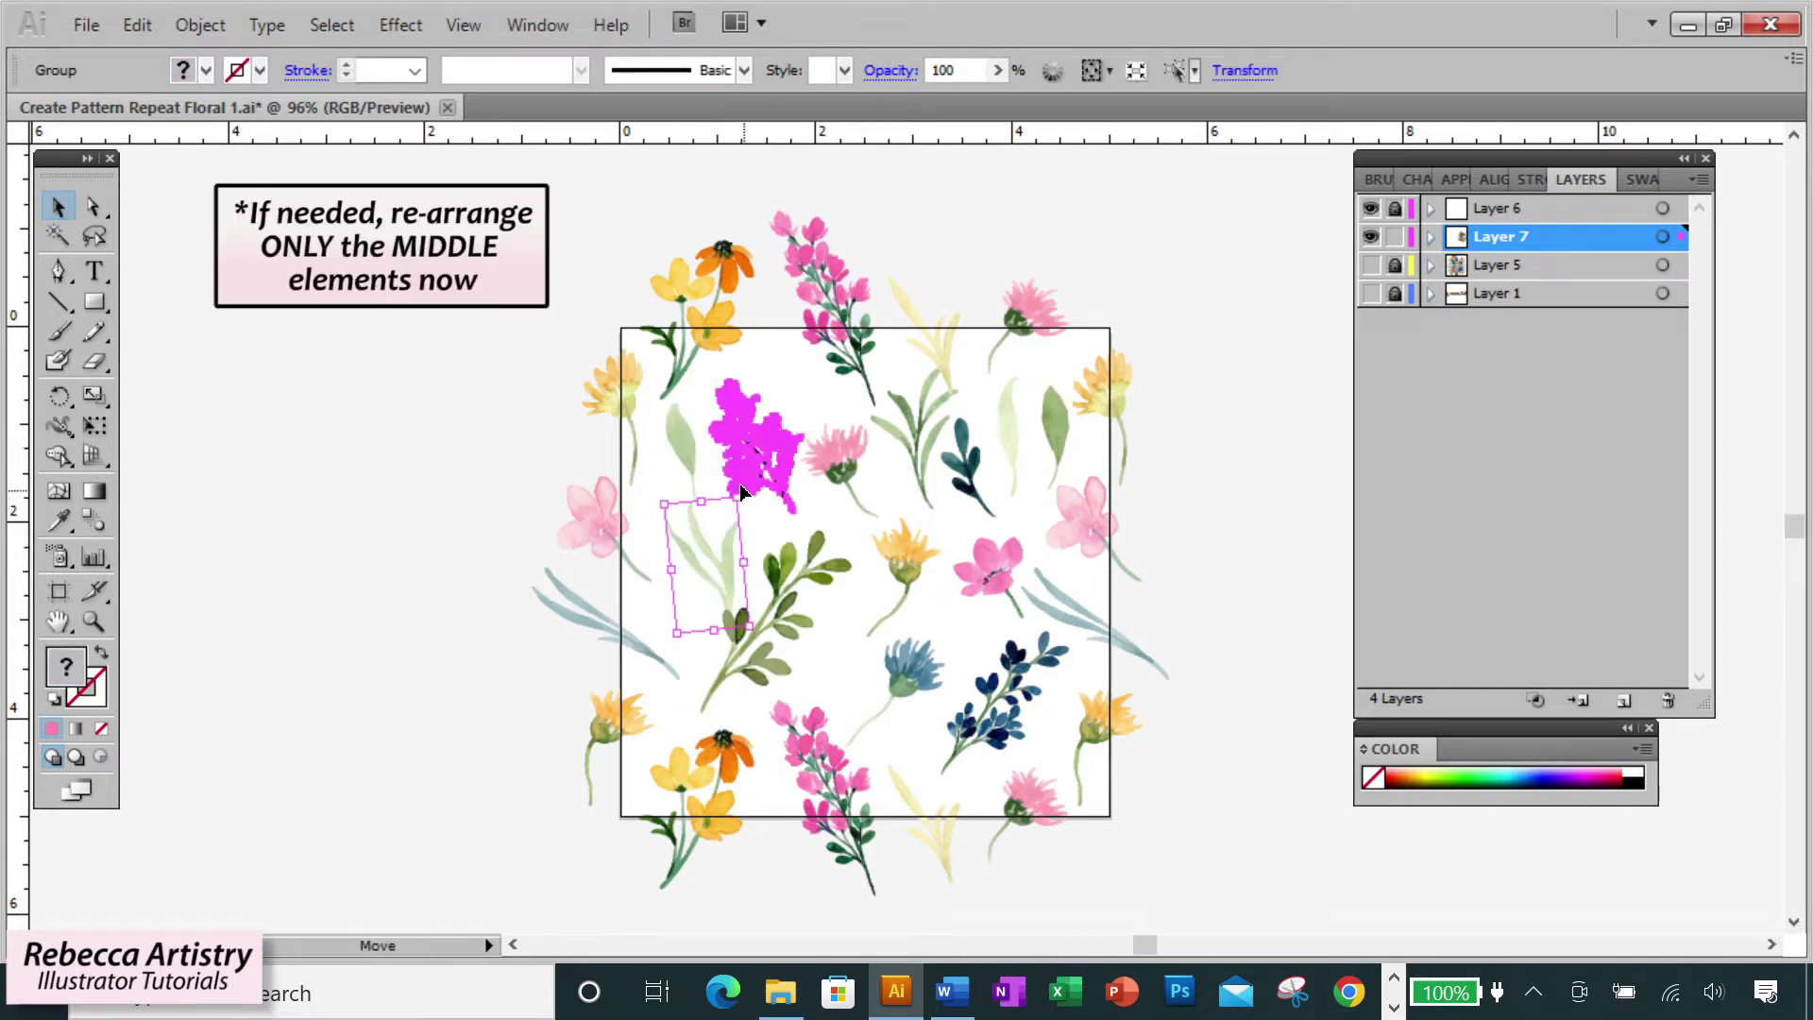
drag(753, 463, 636, 506)
click(806, 474)
- Rotate and shift the faint leaf below the blue sprig
click(735, 514)
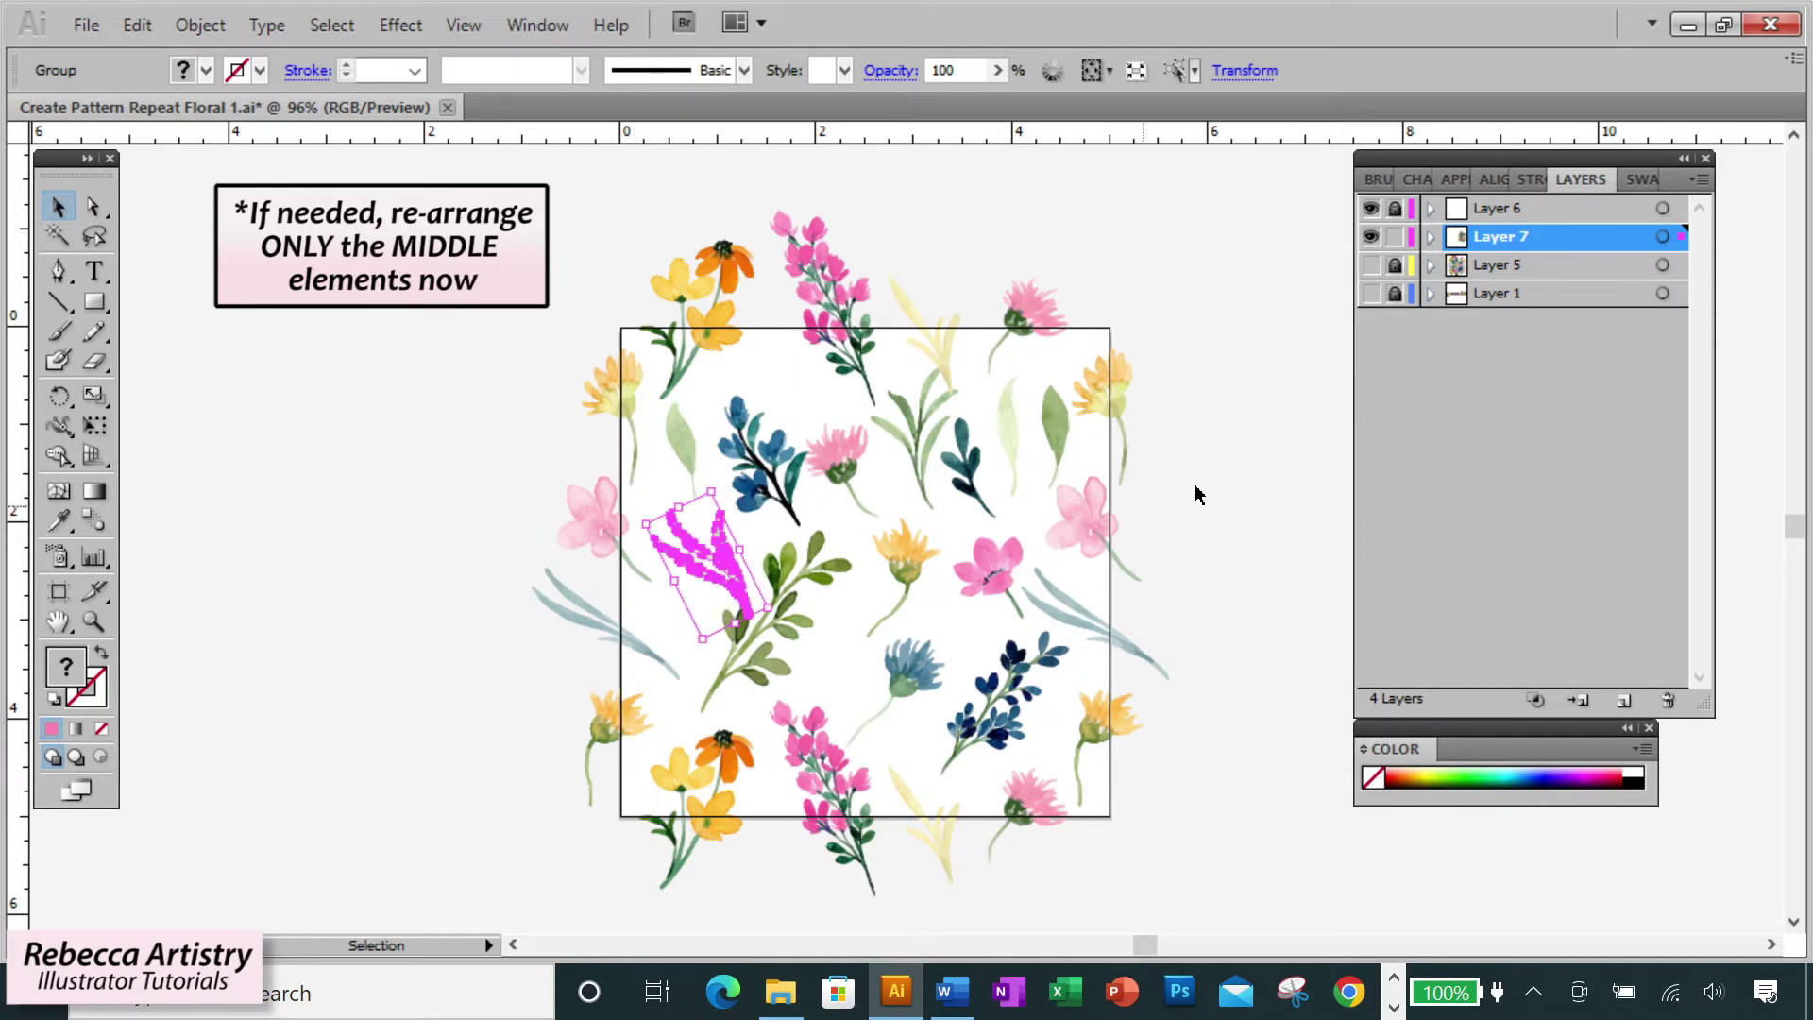
click(1195, 489)
click(755, 557)
click(1215, 494)
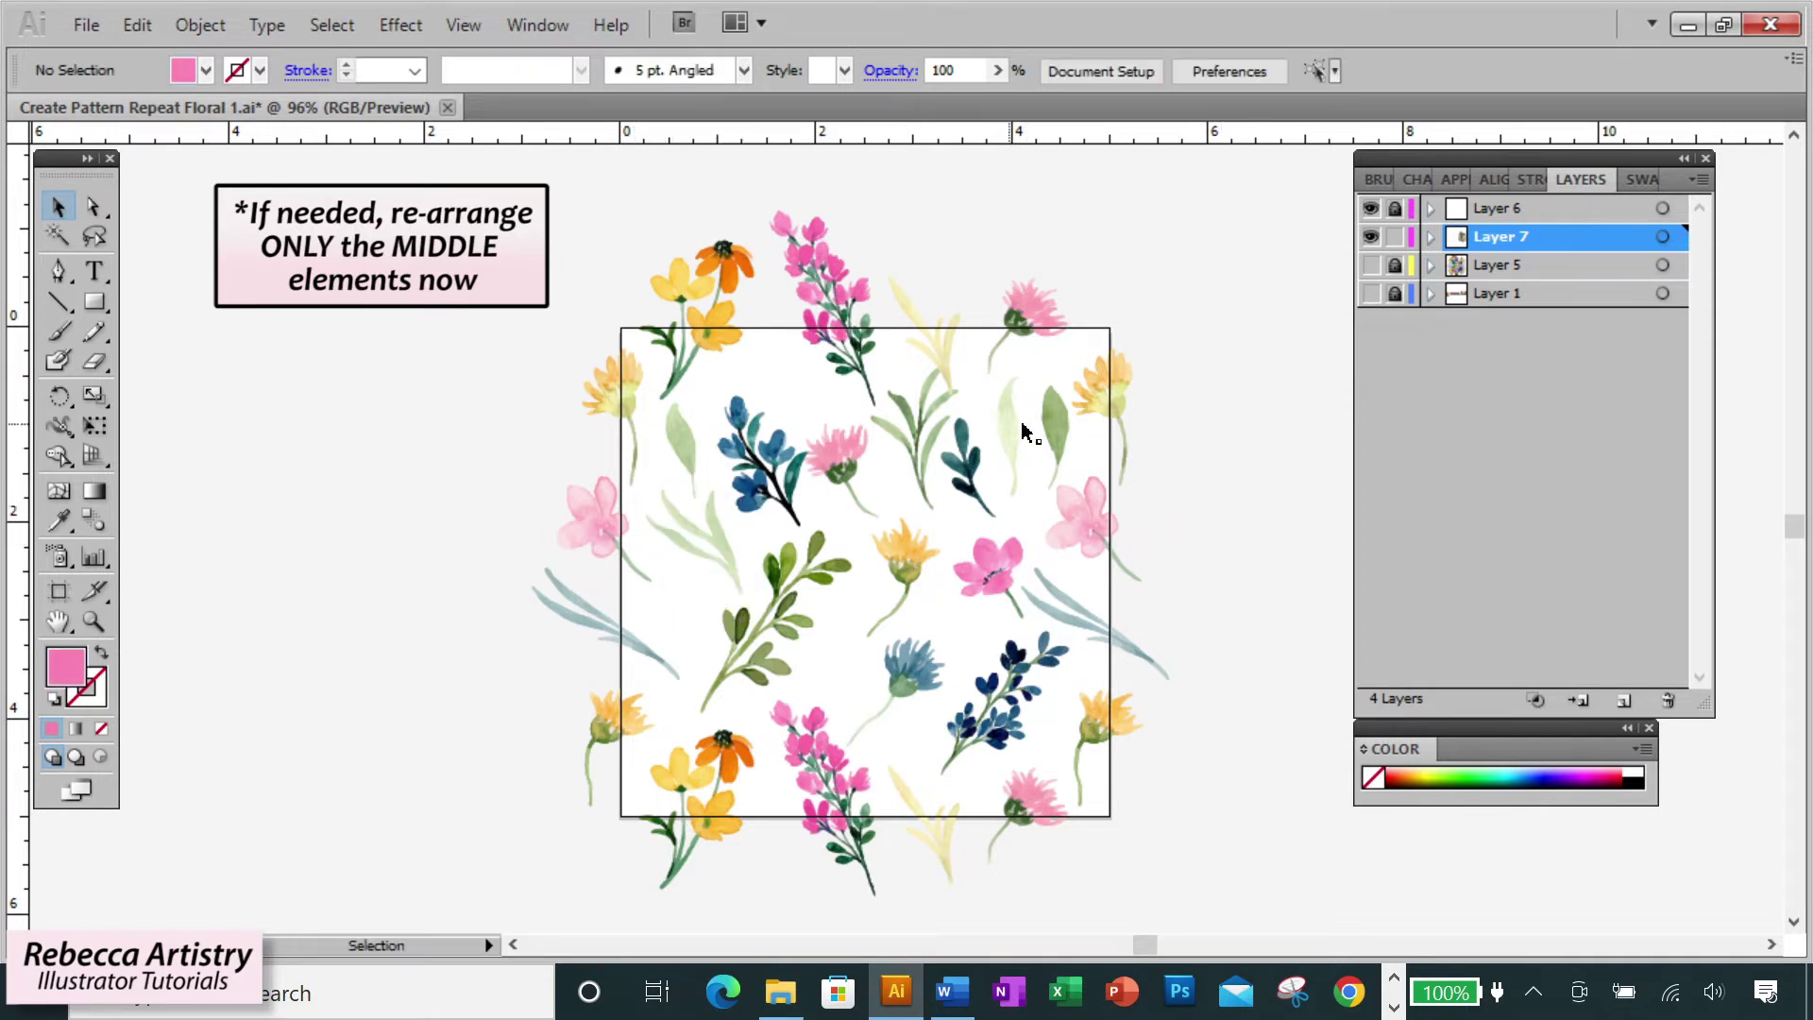
click(1008, 434)
click(1202, 320)
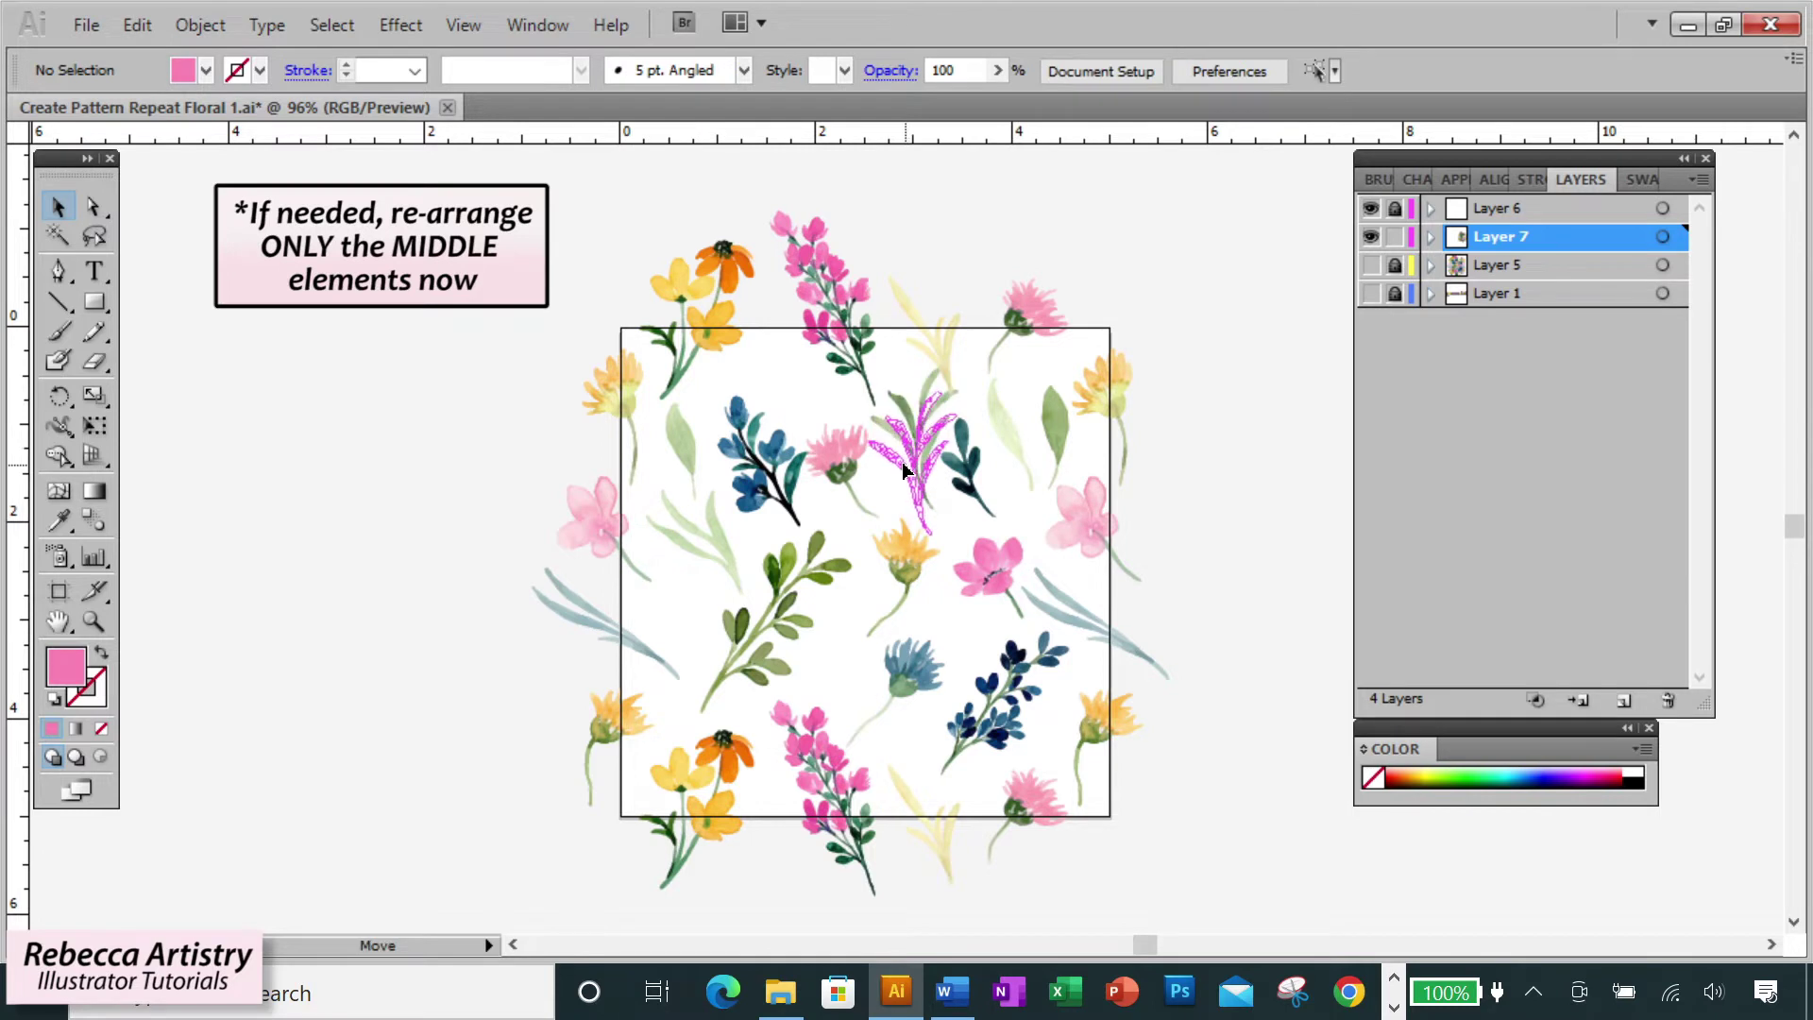
- Nudge the middle yellow and pink flowers left and down, and rotate the faint top-right leaf
drag(882, 566, 859, 580)
click(1251, 506)
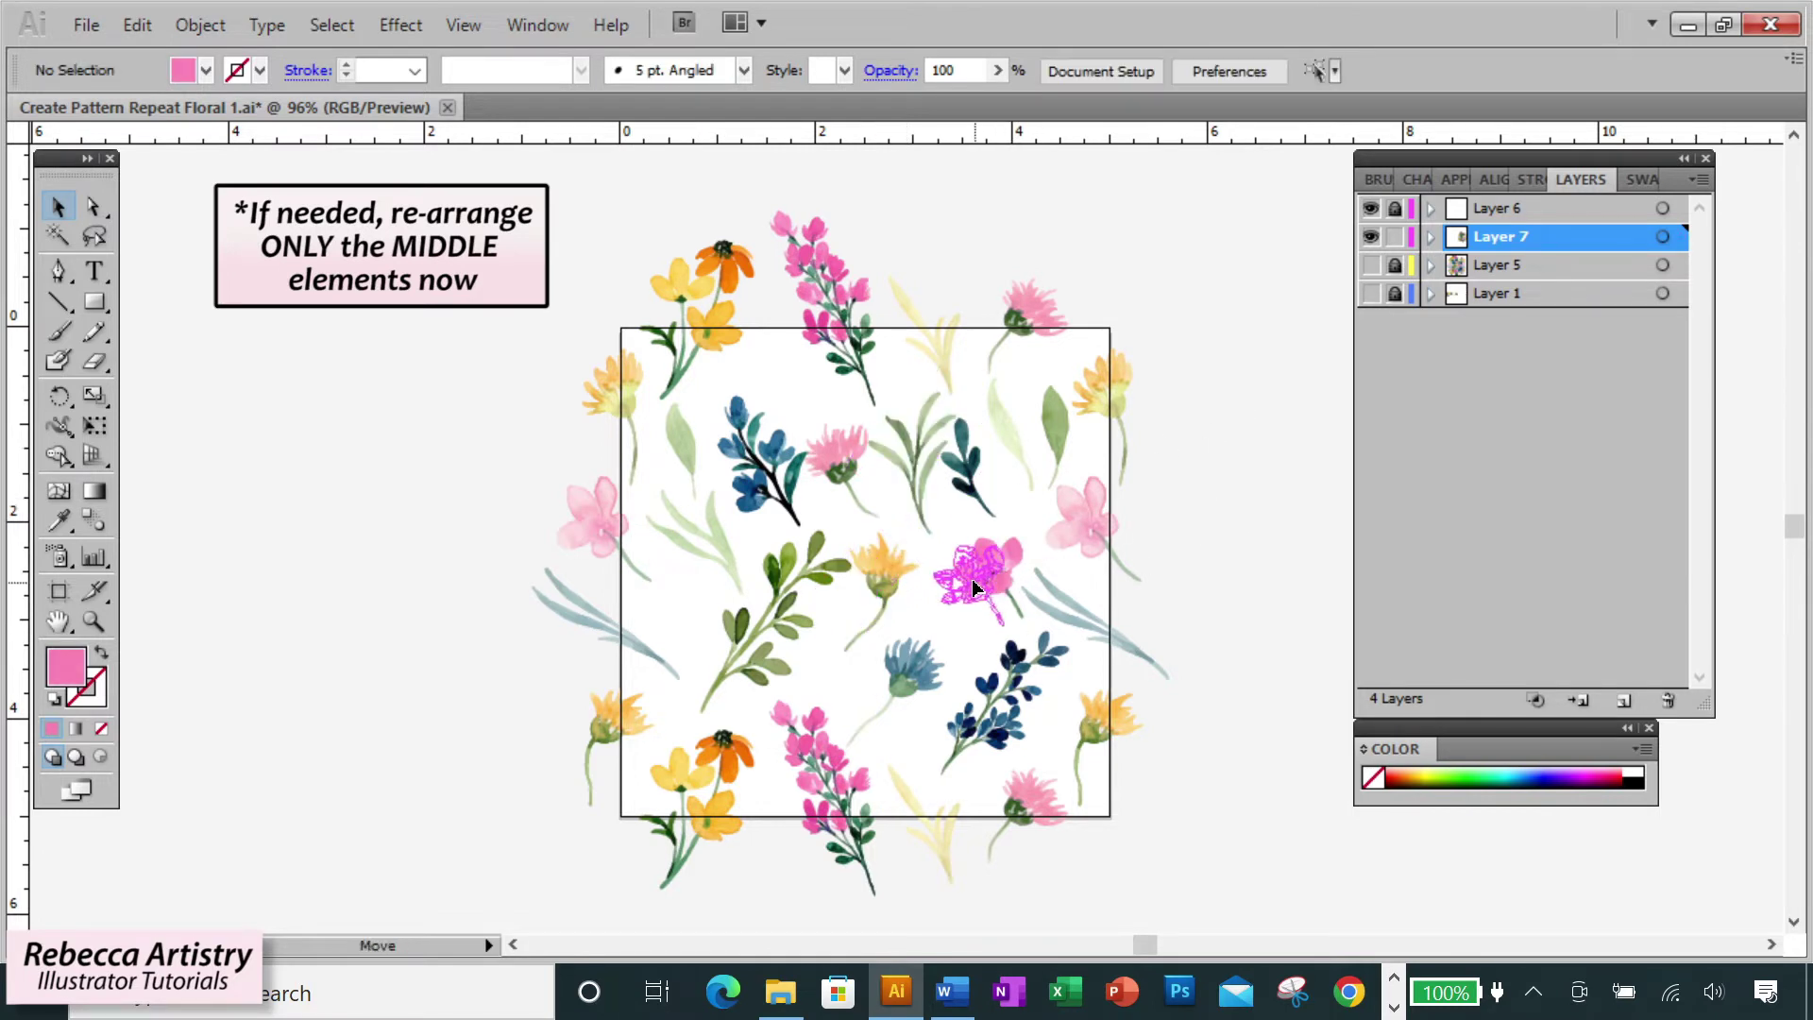
drag(982, 576, 963, 586)
click(1020, 492)
click(1058, 425)
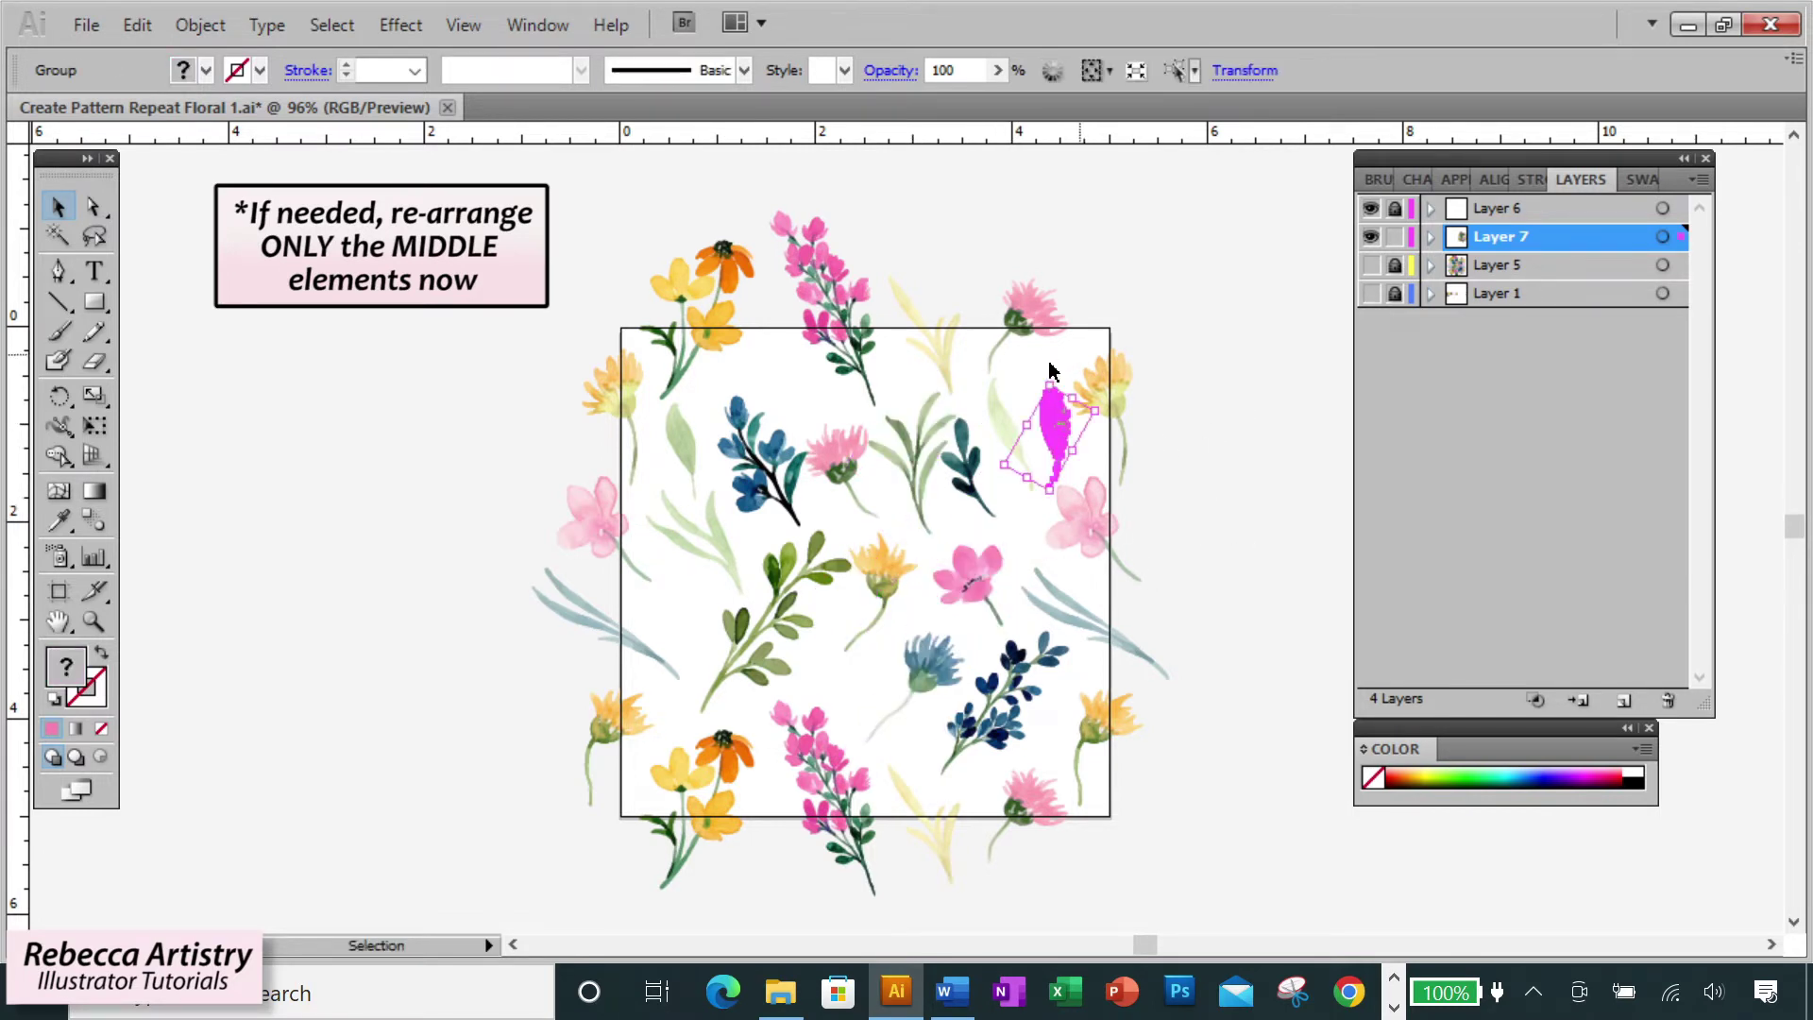
drag(1048, 375, 1198, 352)
click(1198, 351)
click(1044, 406)
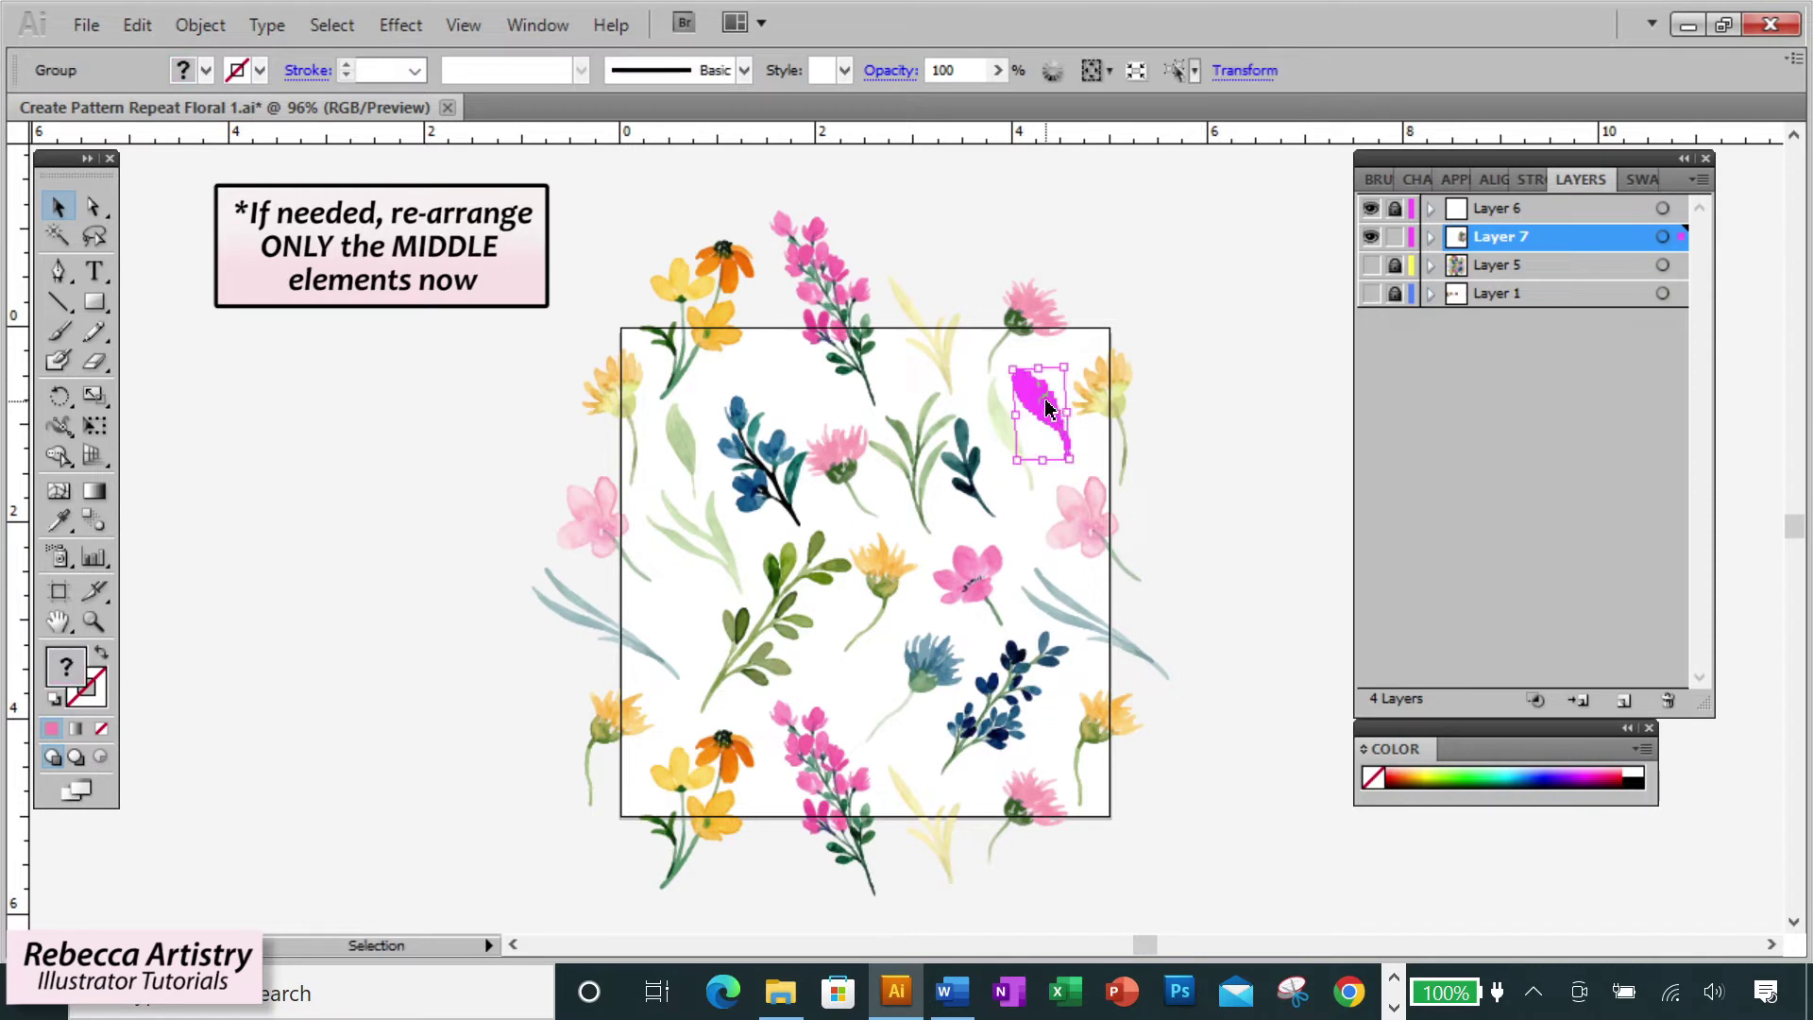
click(808, 446)
- Move the blue sprig up-left and nudge the dark blue sprig slightly left
drag(770, 454, 836, 474)
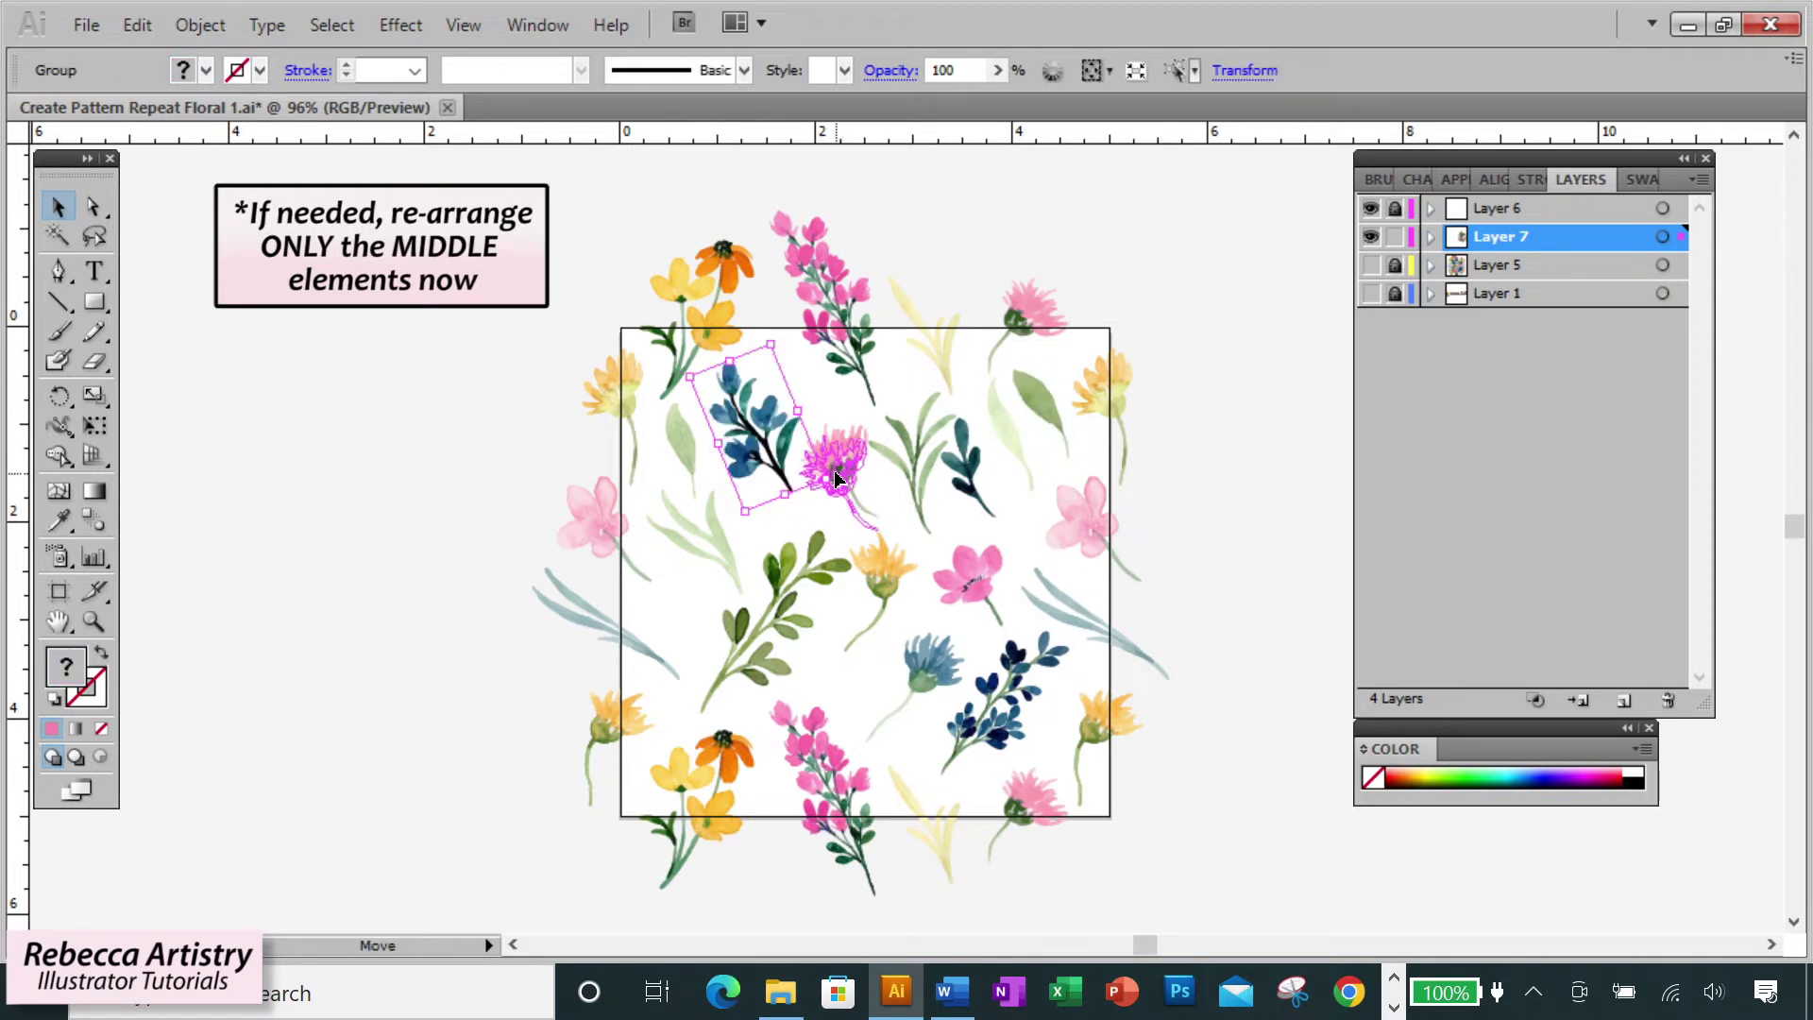
click(921, 415)
click(826, 538)
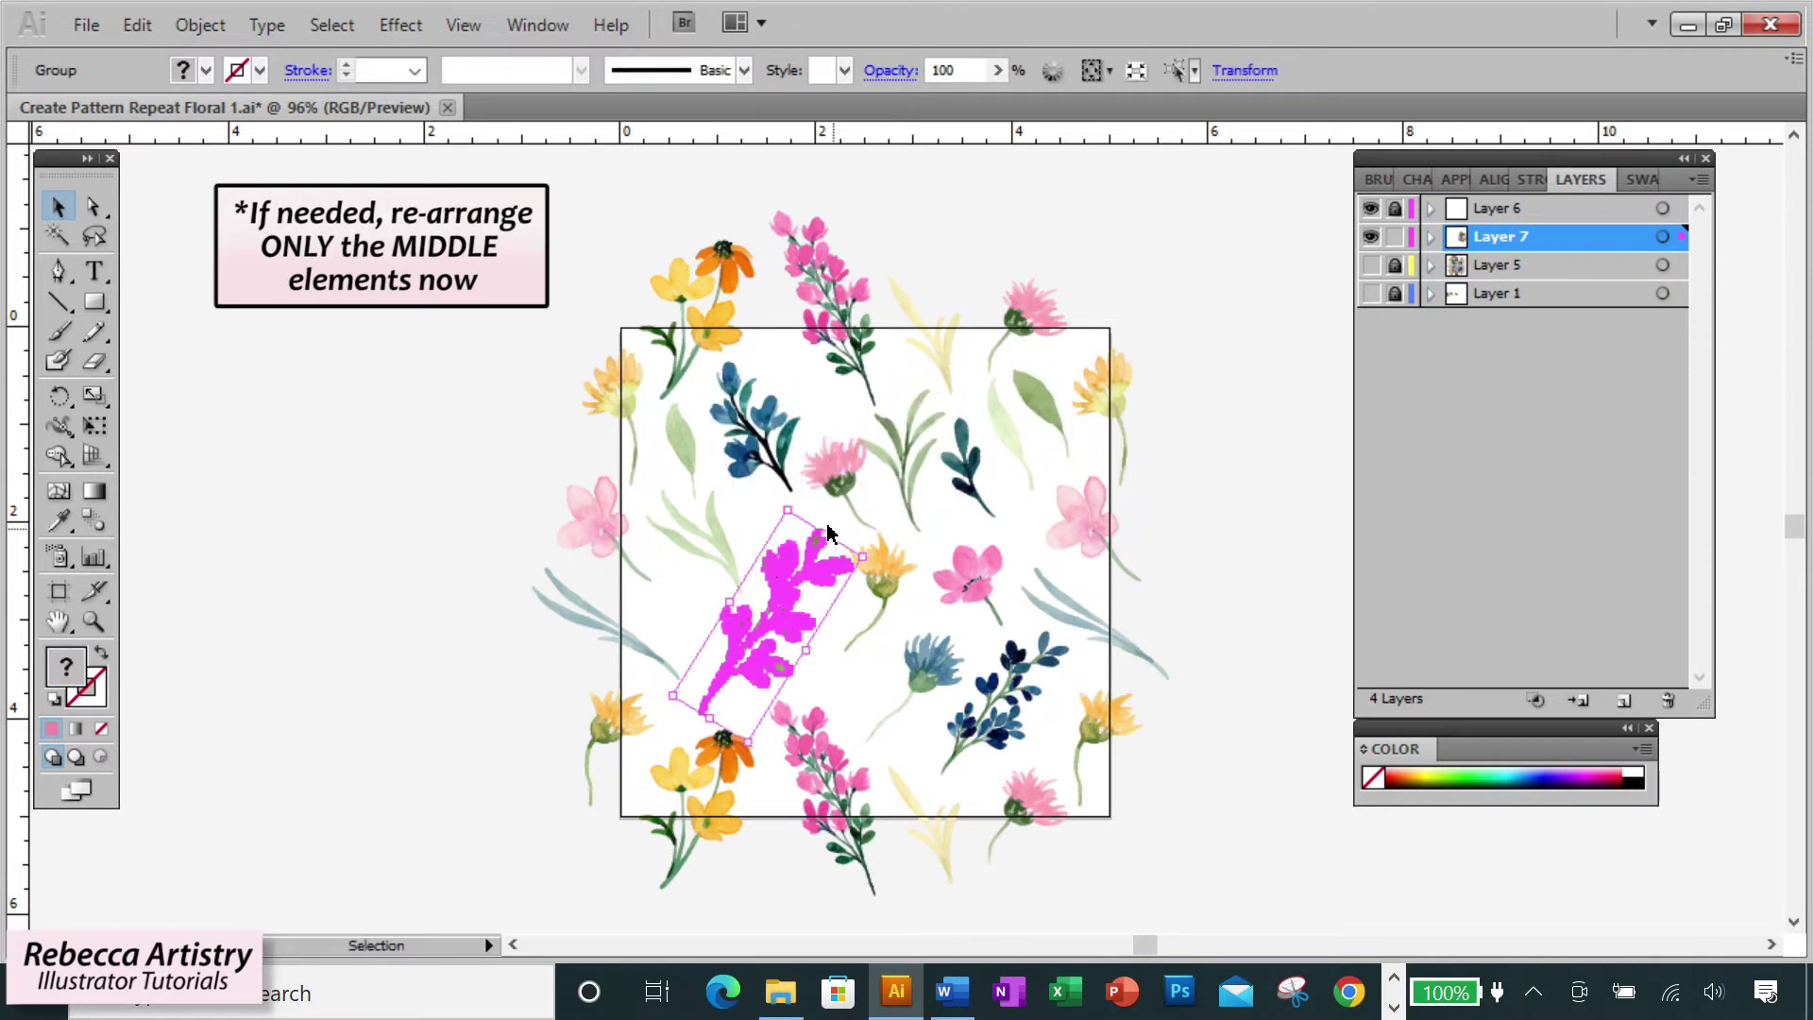
click(1238, 546)
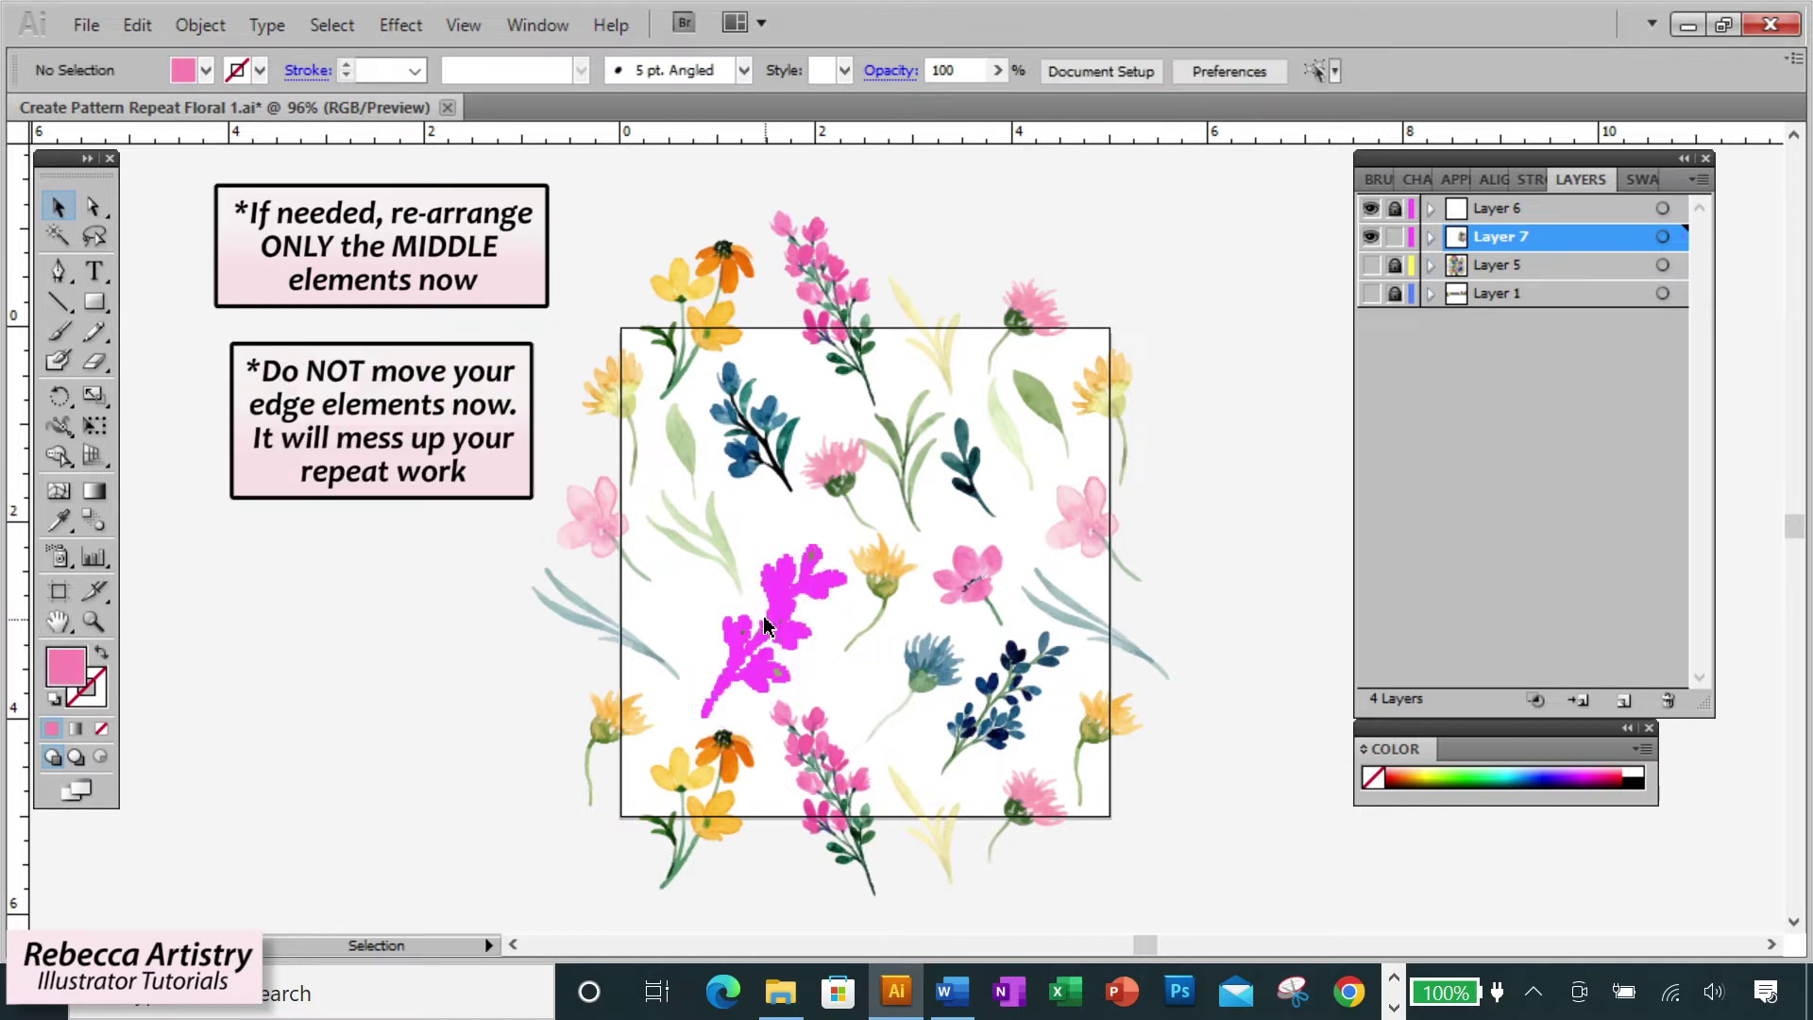
click(1240, 550)
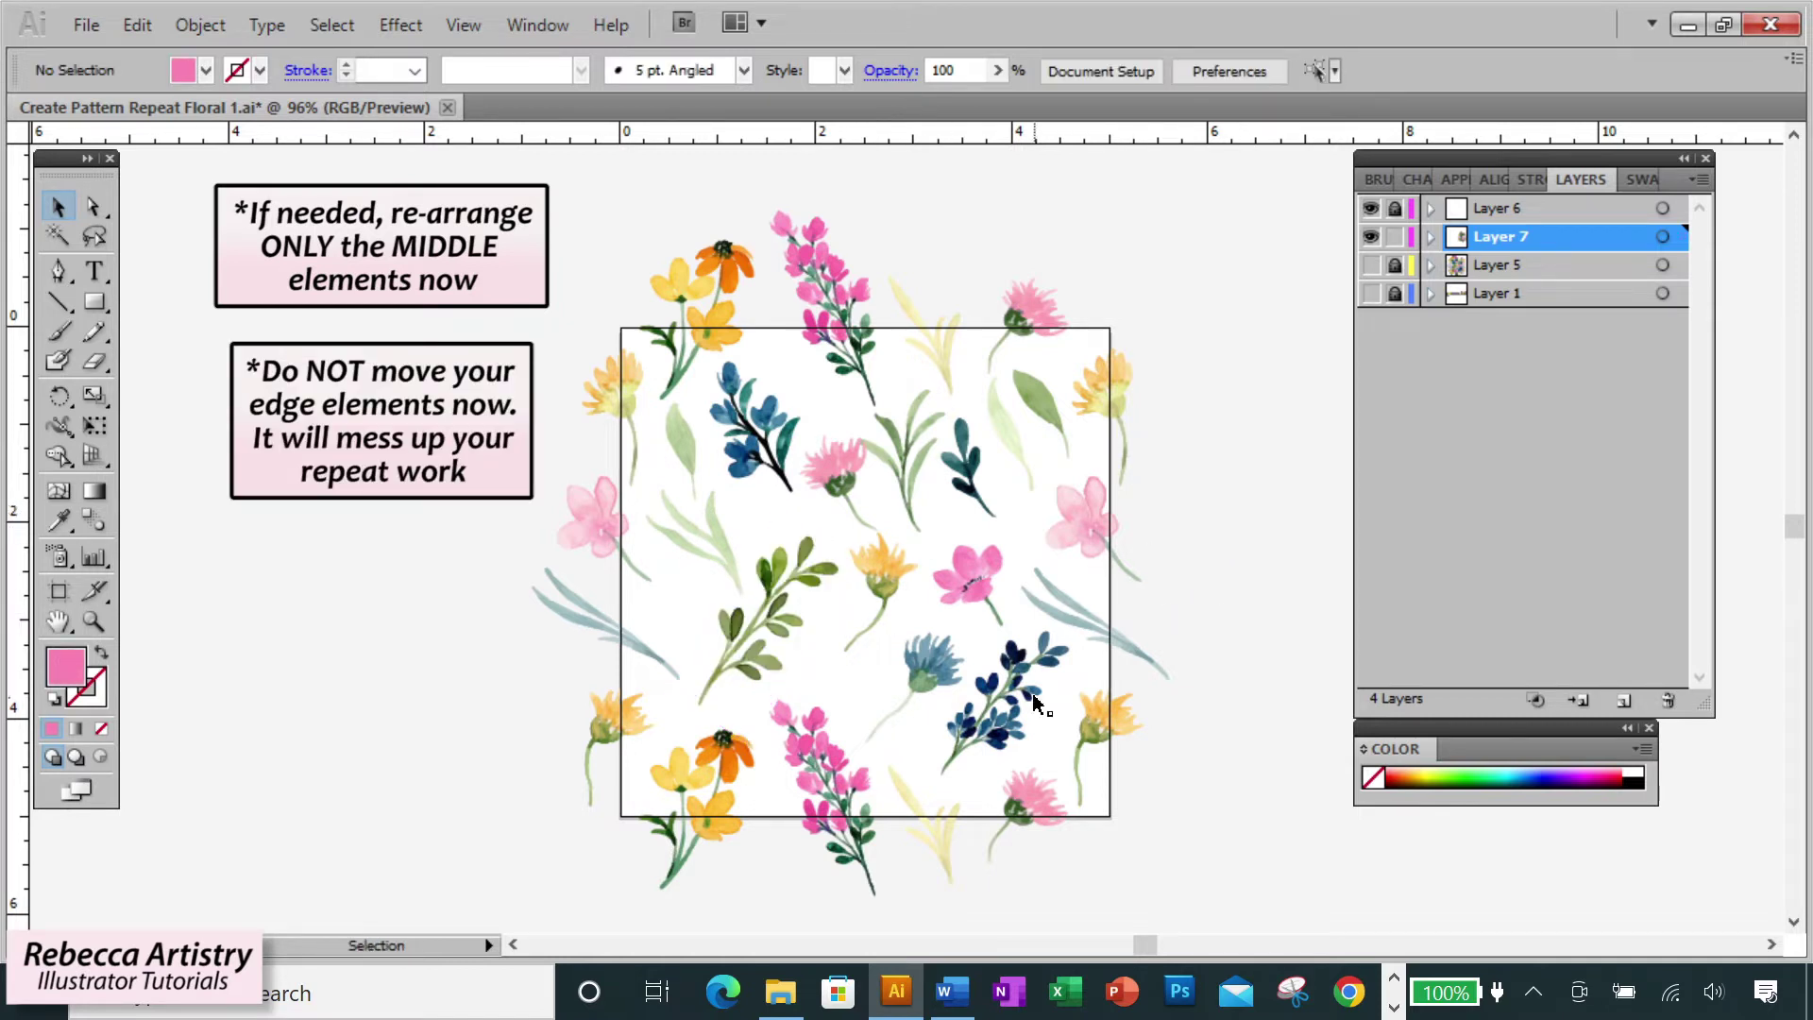
drag(925, 679, 907, 678)
click(1270, 699)
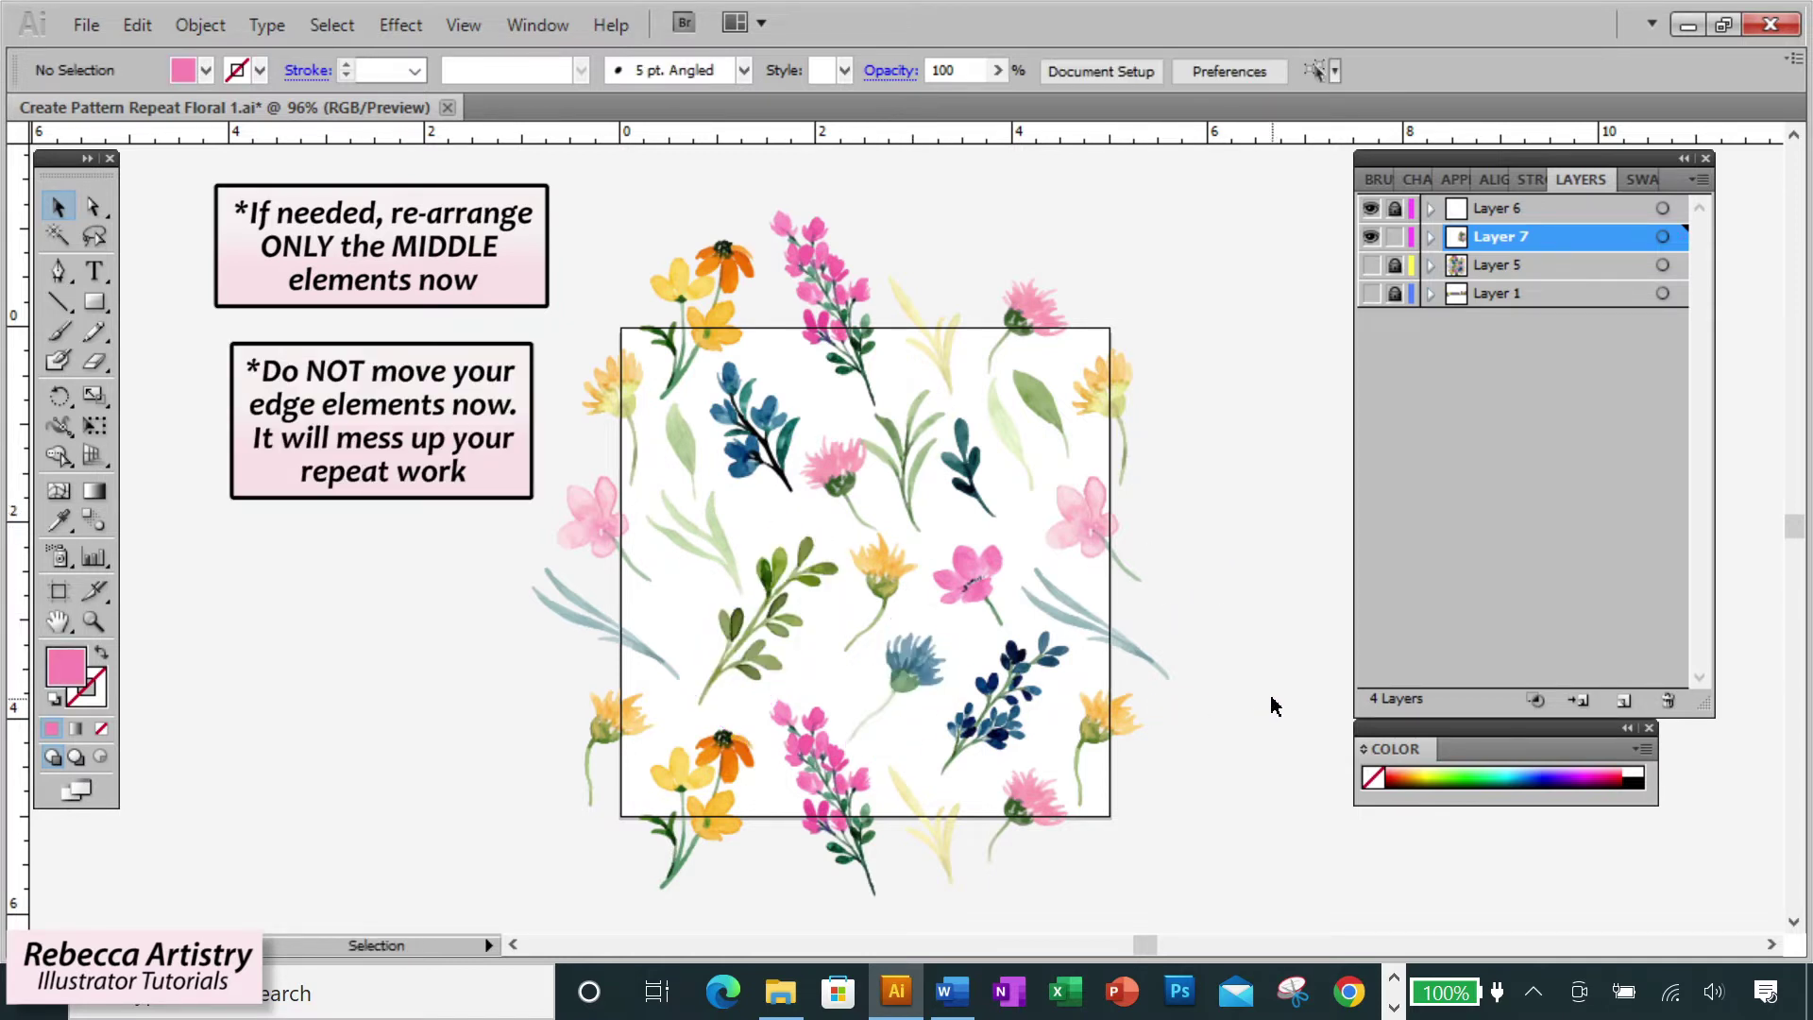
click(756, 433)
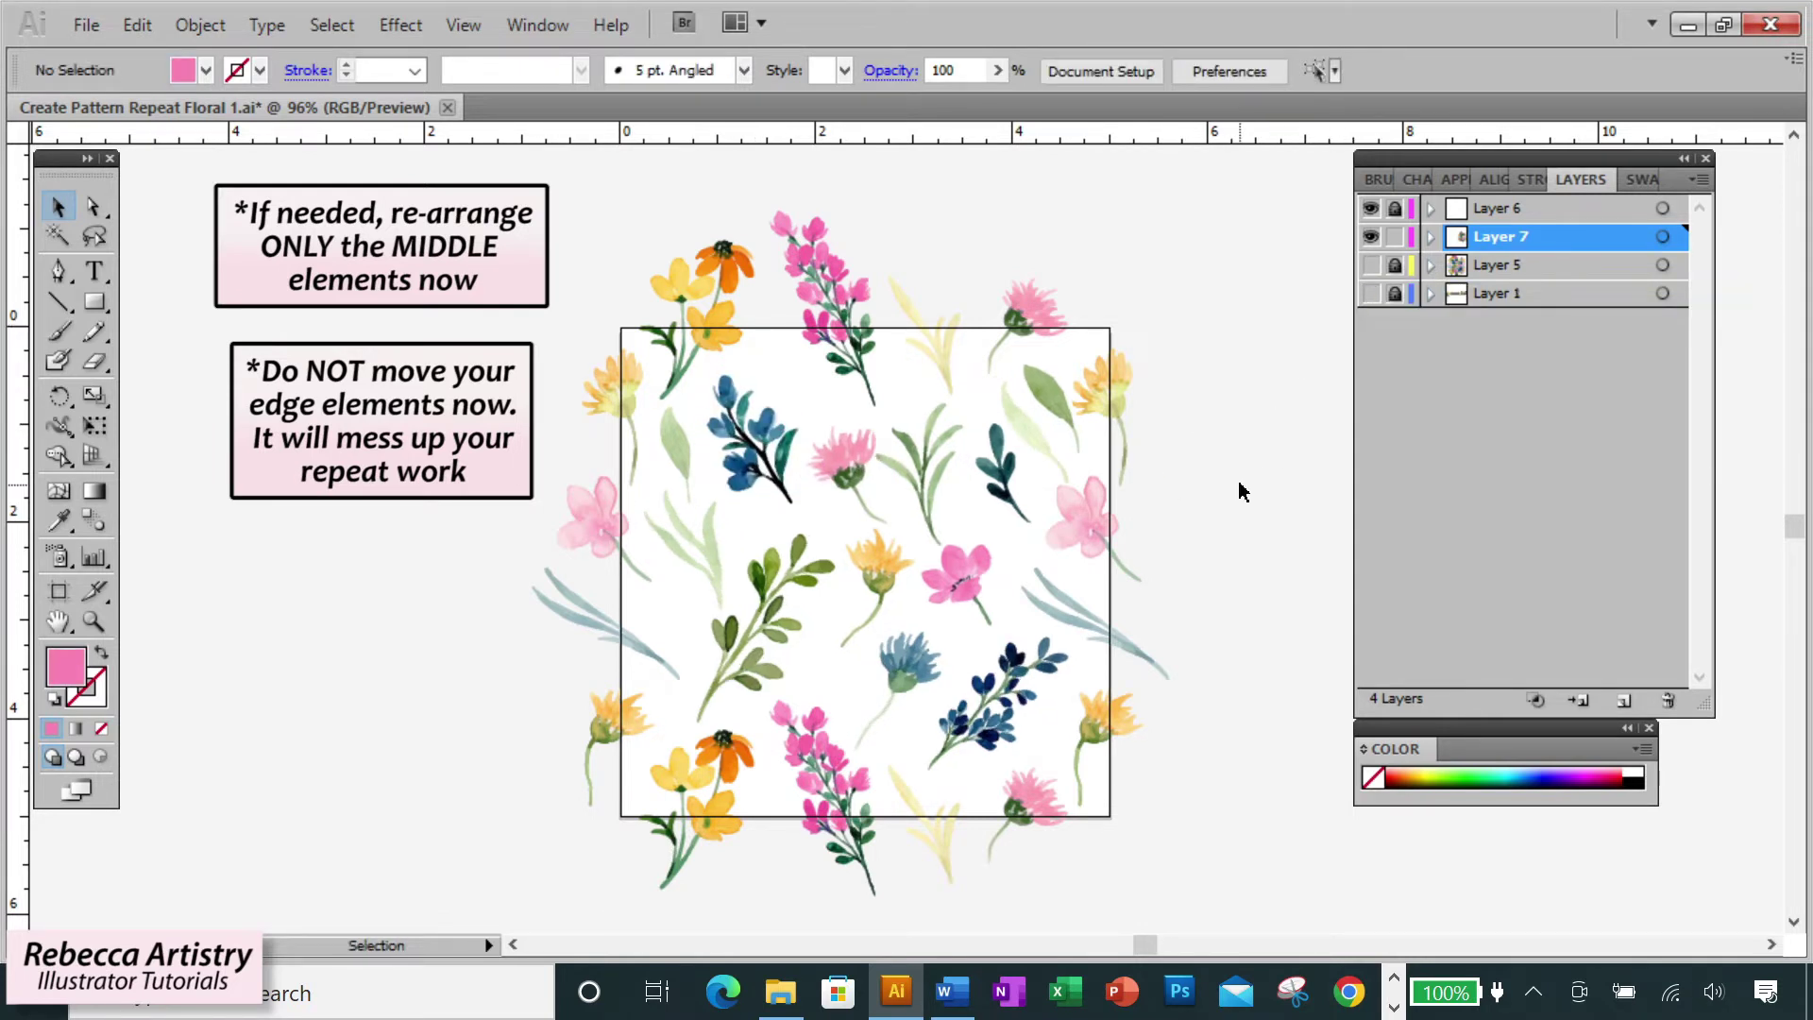
click(1643, 179)
- Marquee-select all the floral artwork, group it with Object > Group, and zoom out
drag(526, 193, 1181, 864)
click(199, 23)
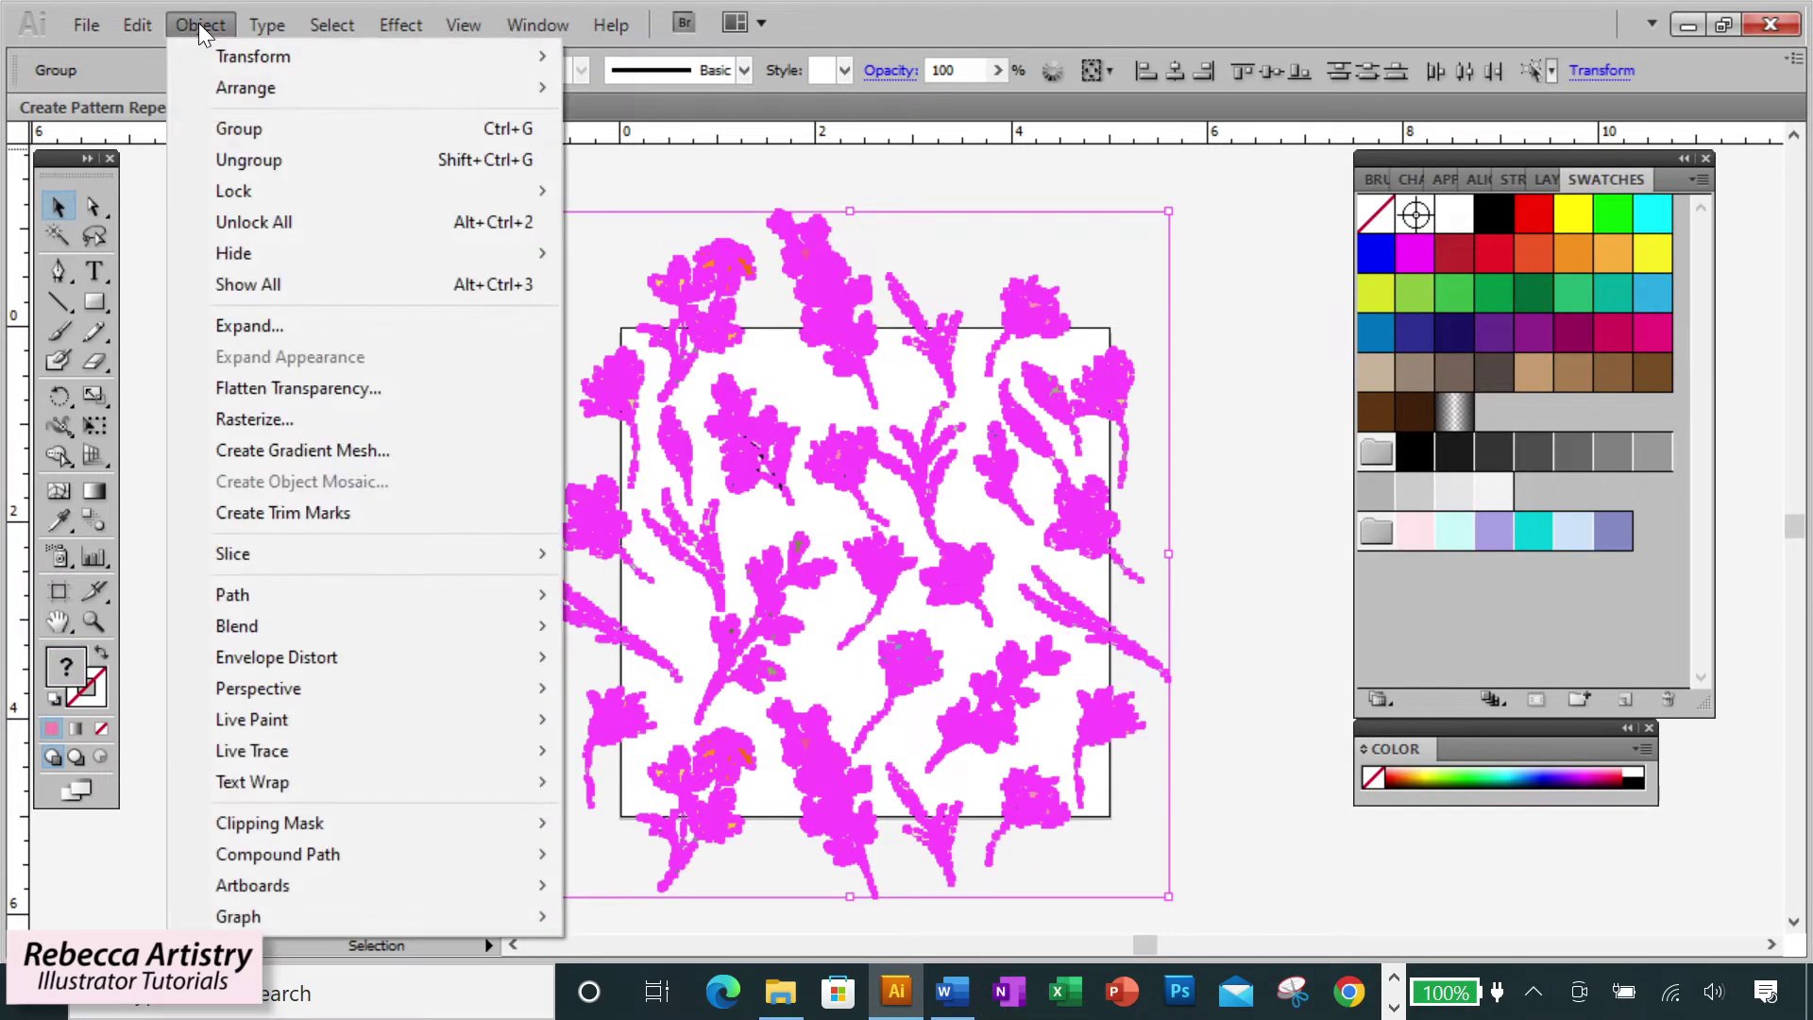
click(277, 128)
click(1225, 381)
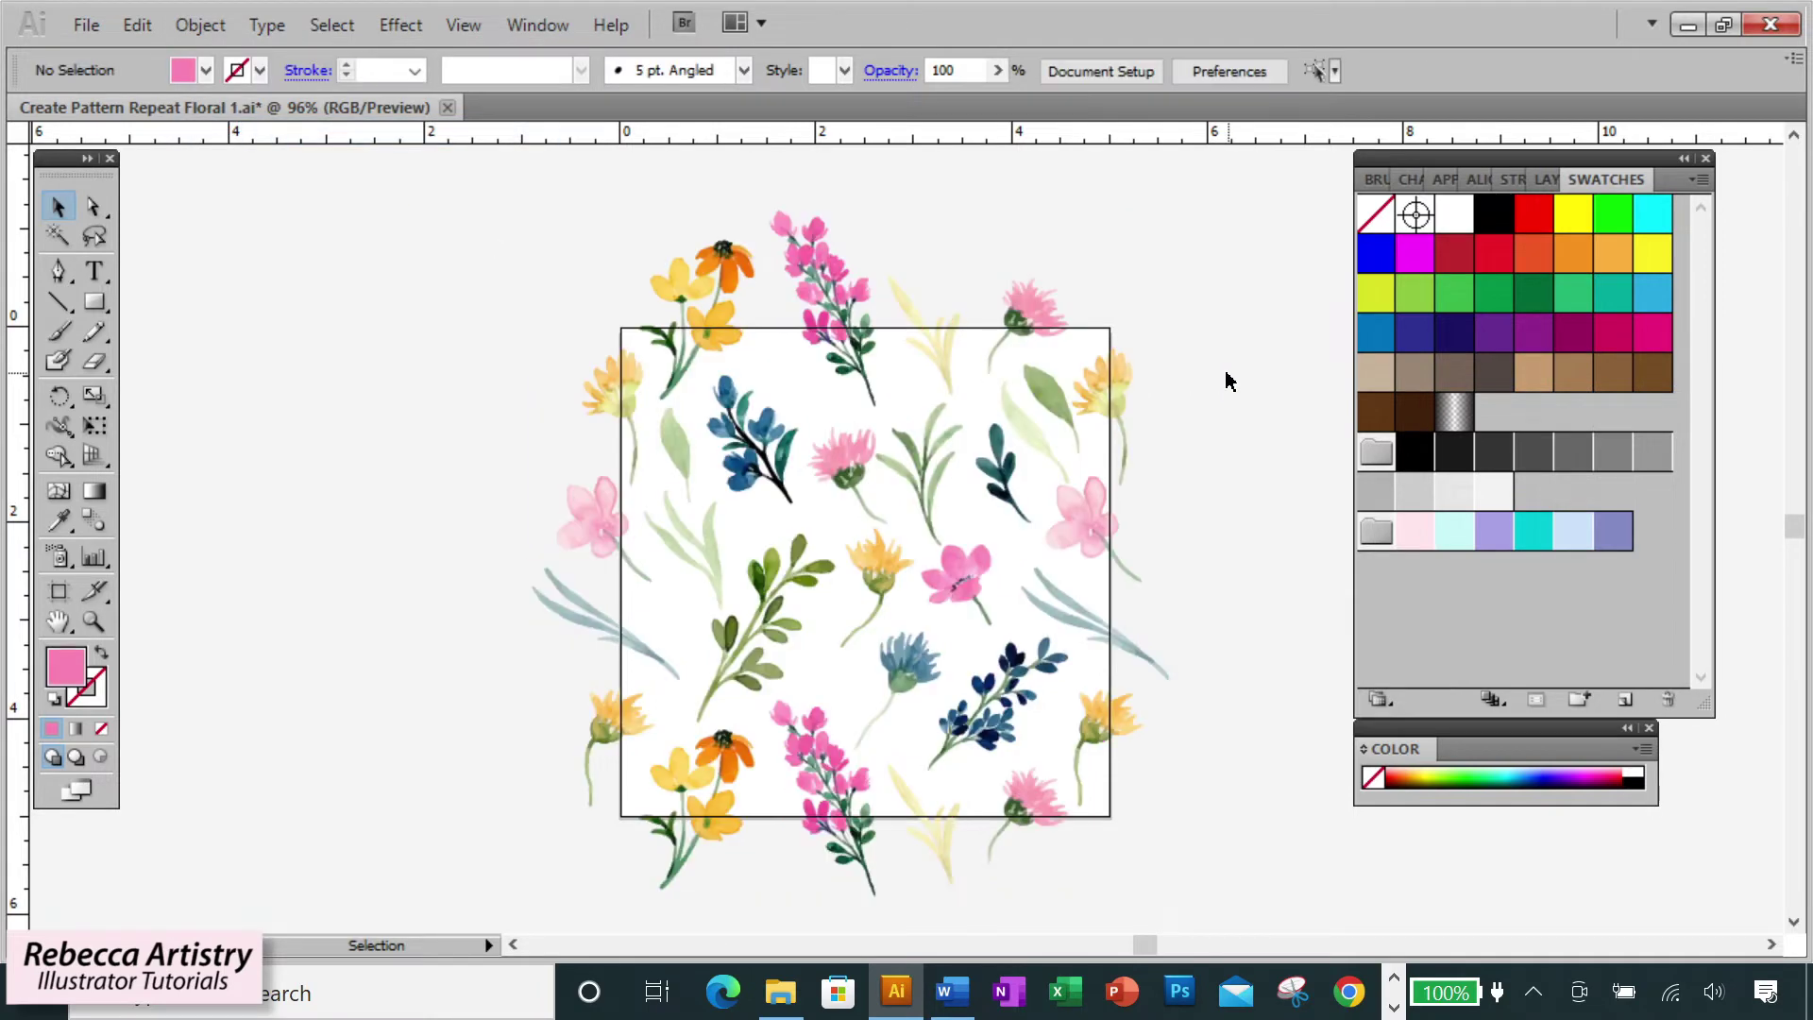
key(ctrl+minus)
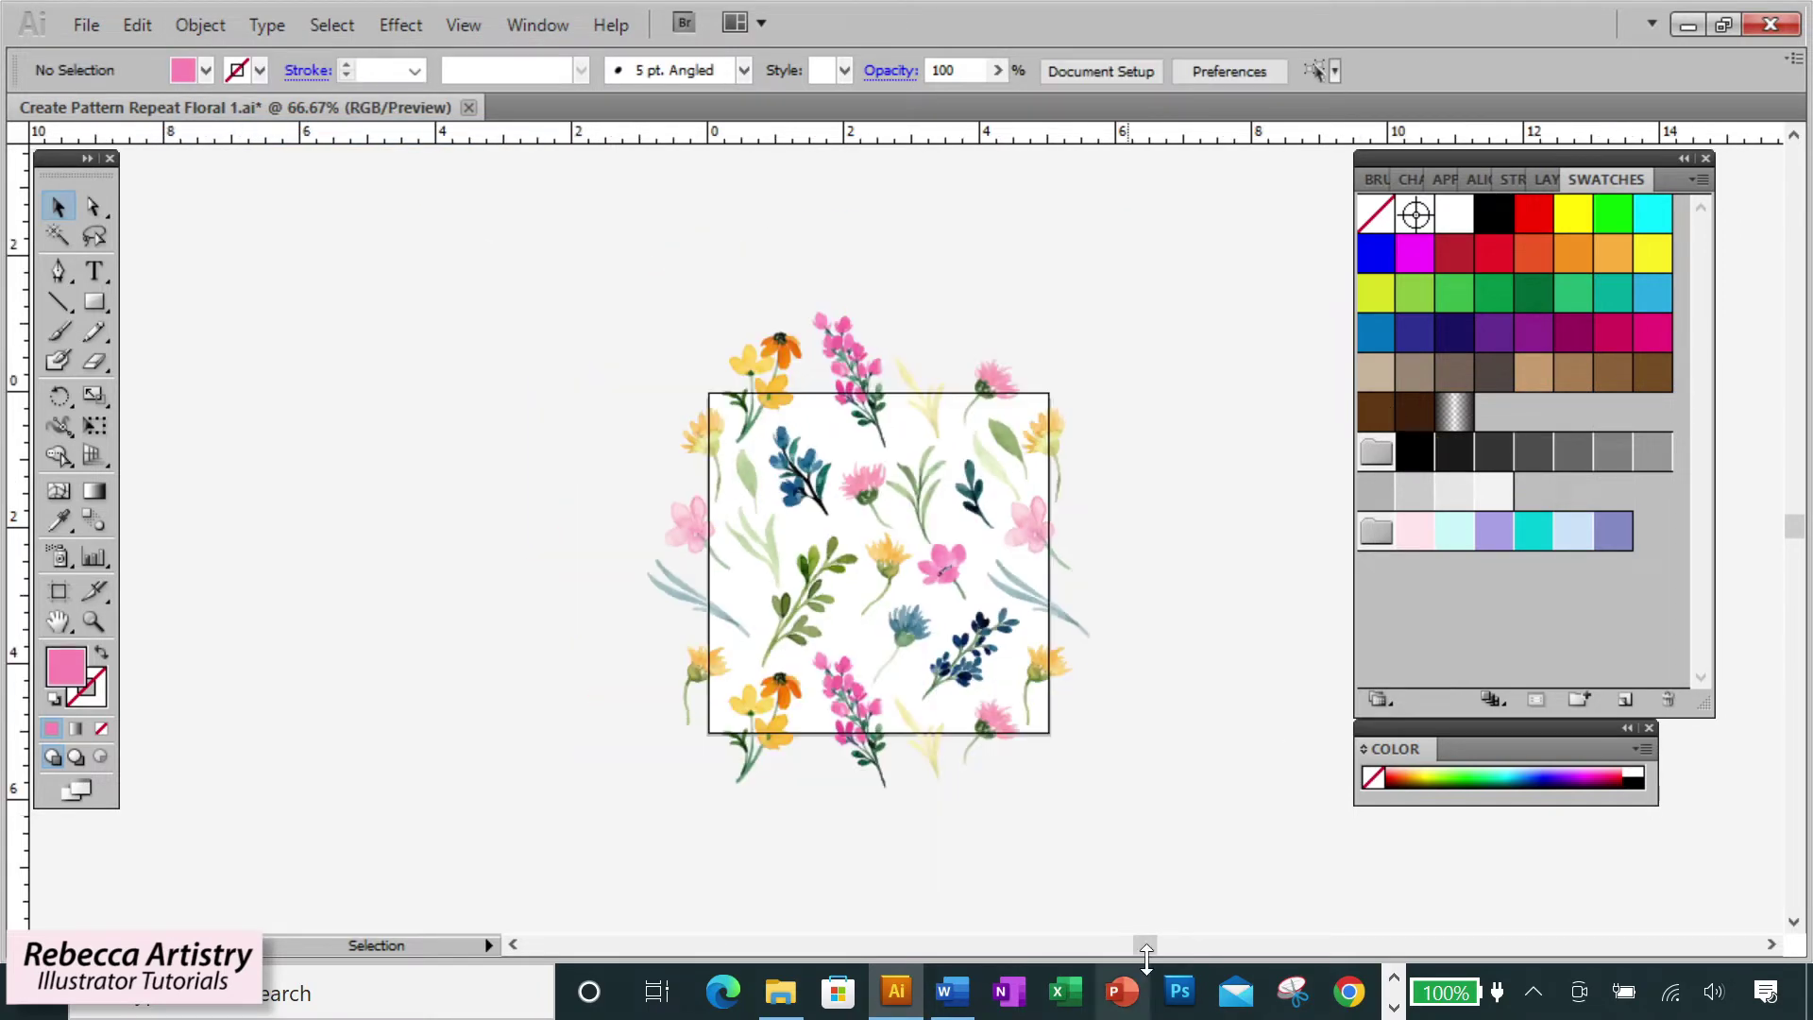
drag(1146, 949, 1167, 940)
click(94, 302)
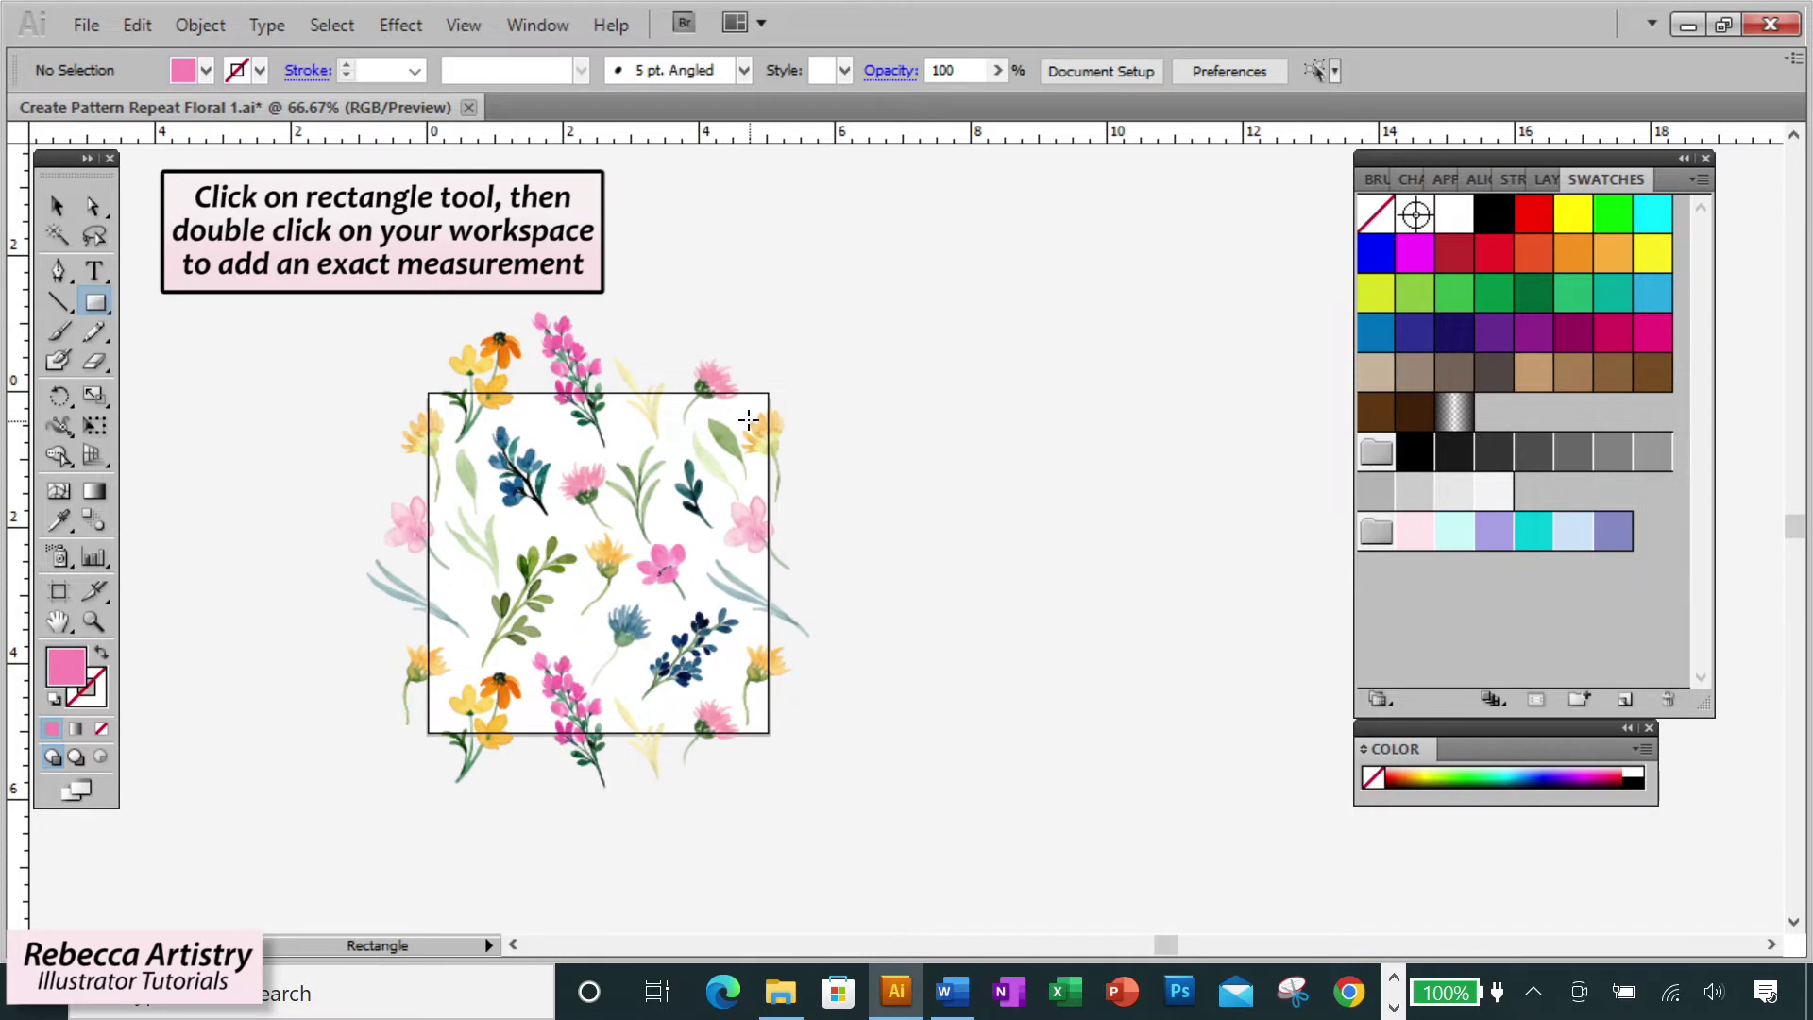
- Draw a rectangle with Width 5 in and Height 5 in
click(957, 455)
drag(943, 399, 1096, 422)
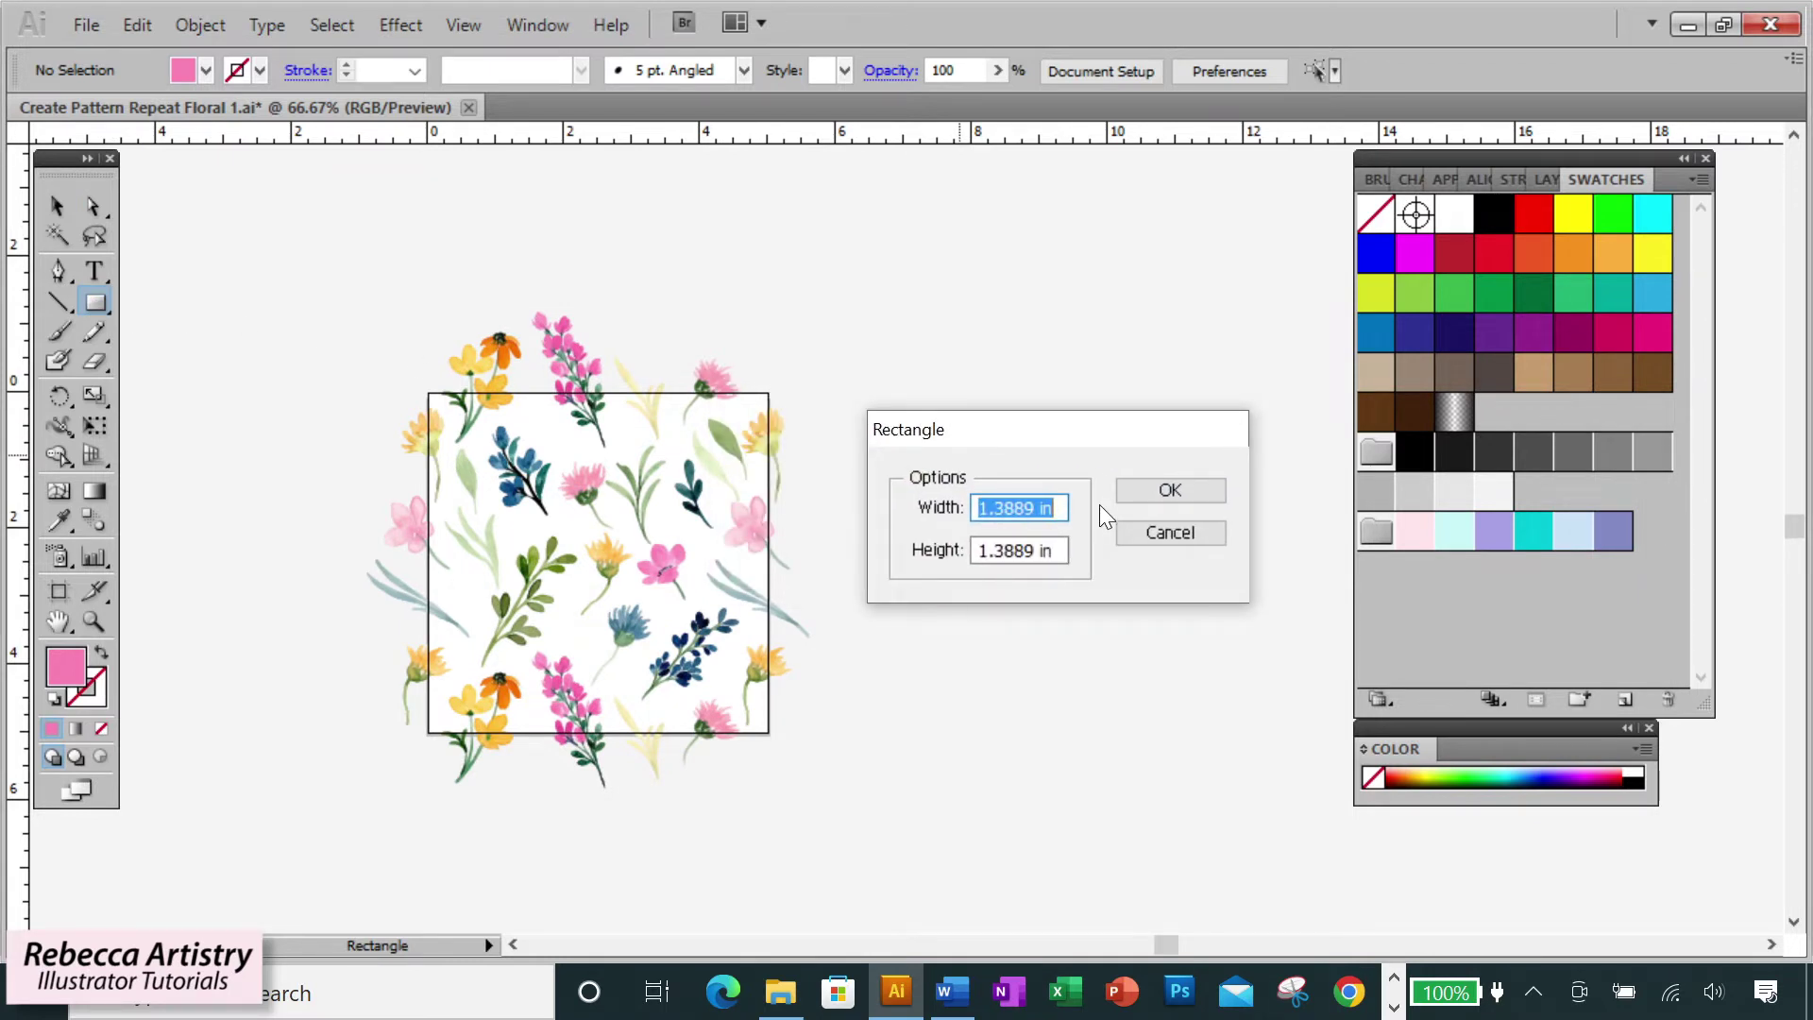
text(5)
click(1054, 552)
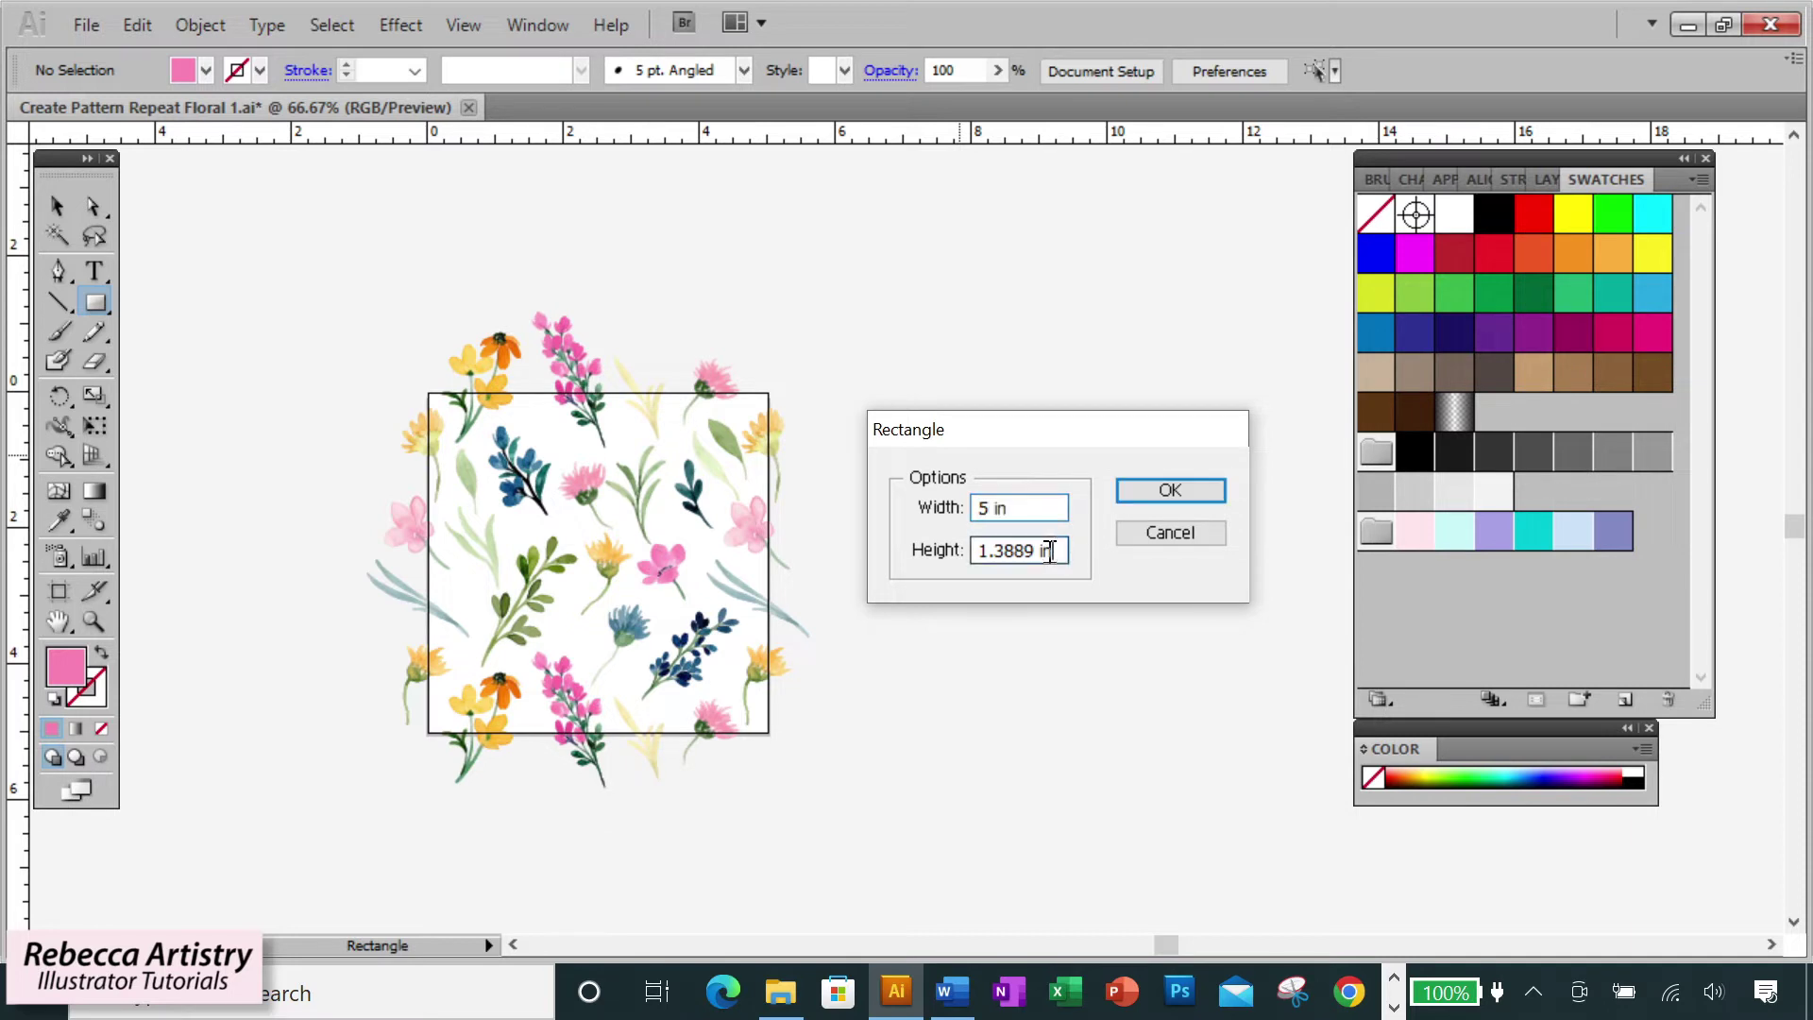
text(5)
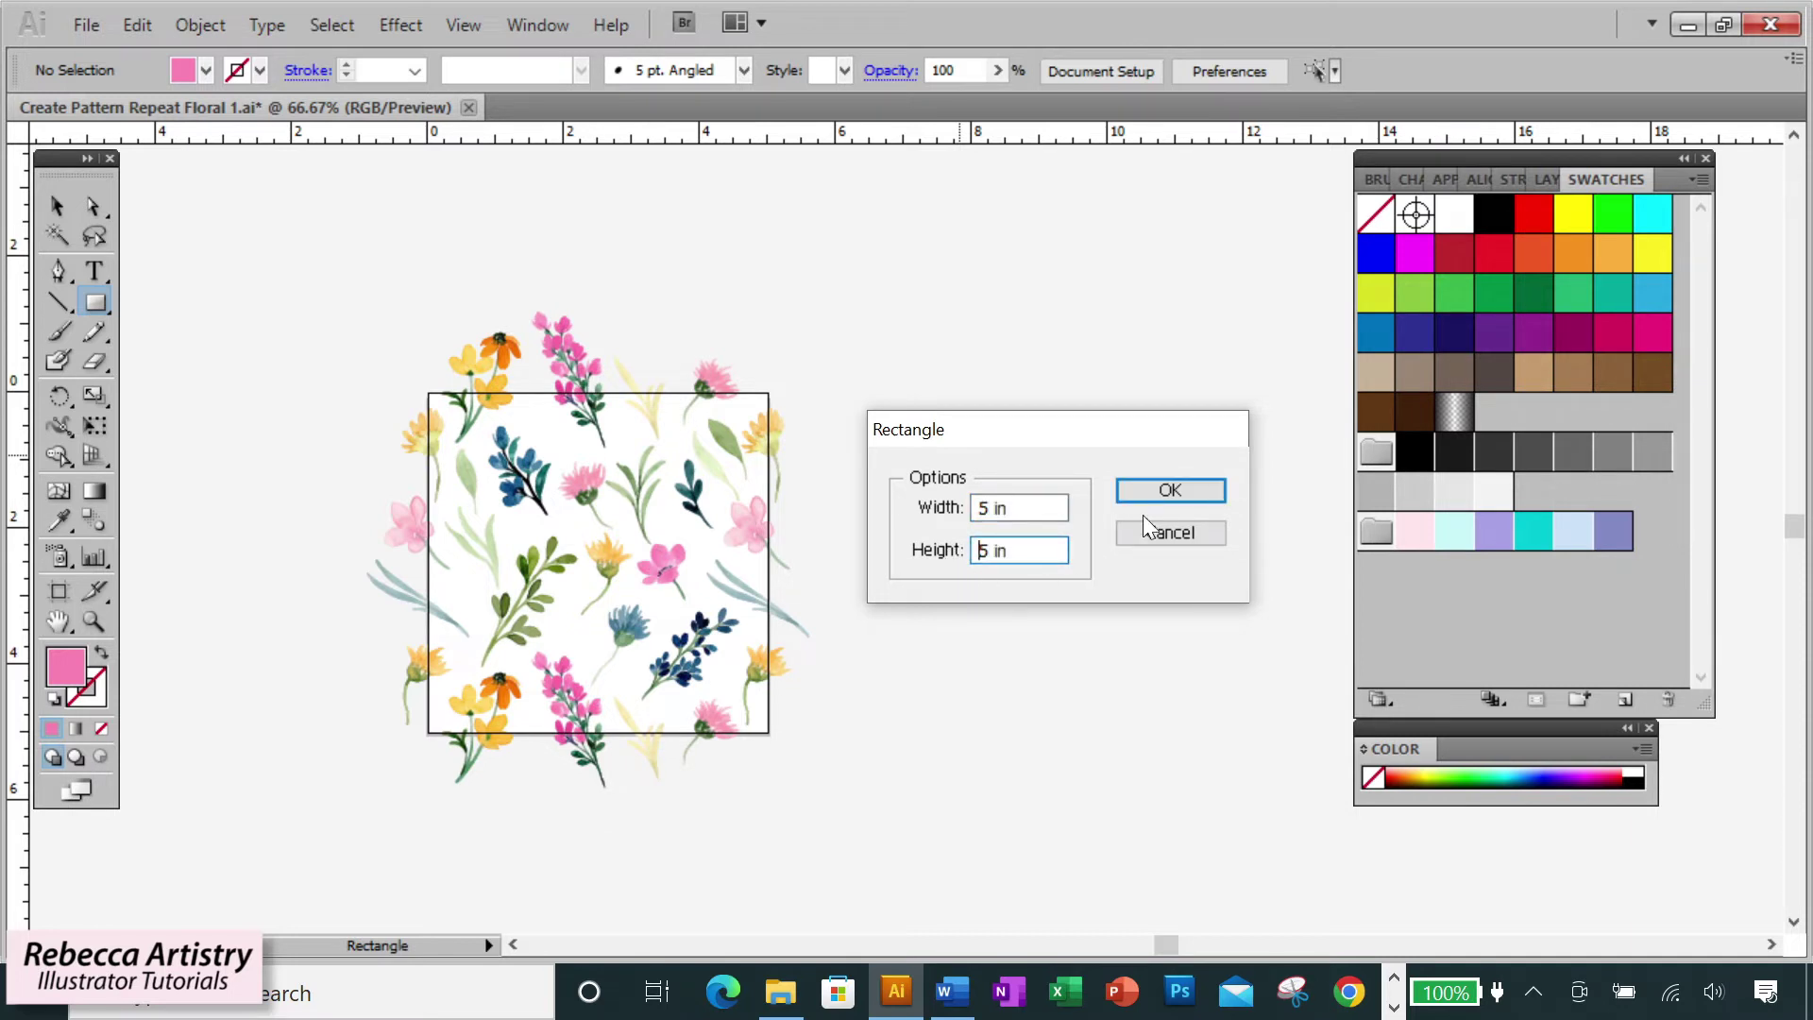
click(1164, 483)
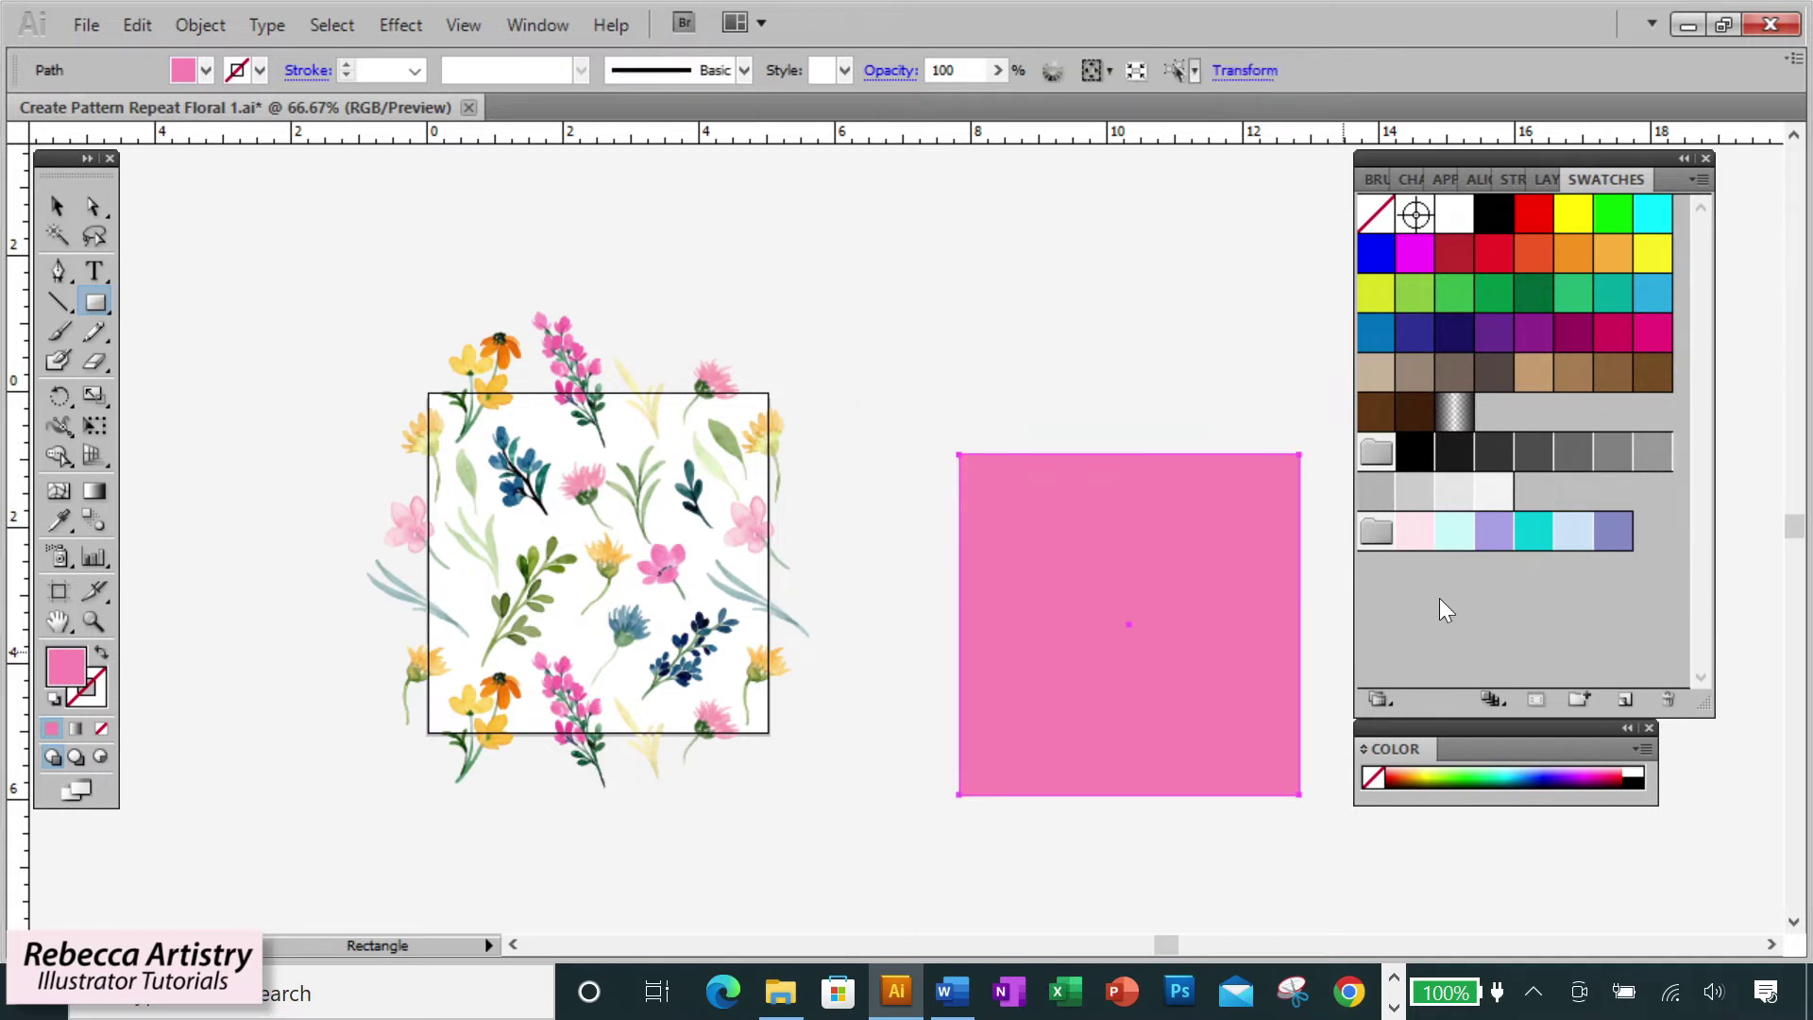
- Fill the square with light pink and shift it slightly left
click(1413, 535)
key(v)
drag(1056, 522, 937, 481)
click(1174, 347)
scroll(988, 583, up, 2)
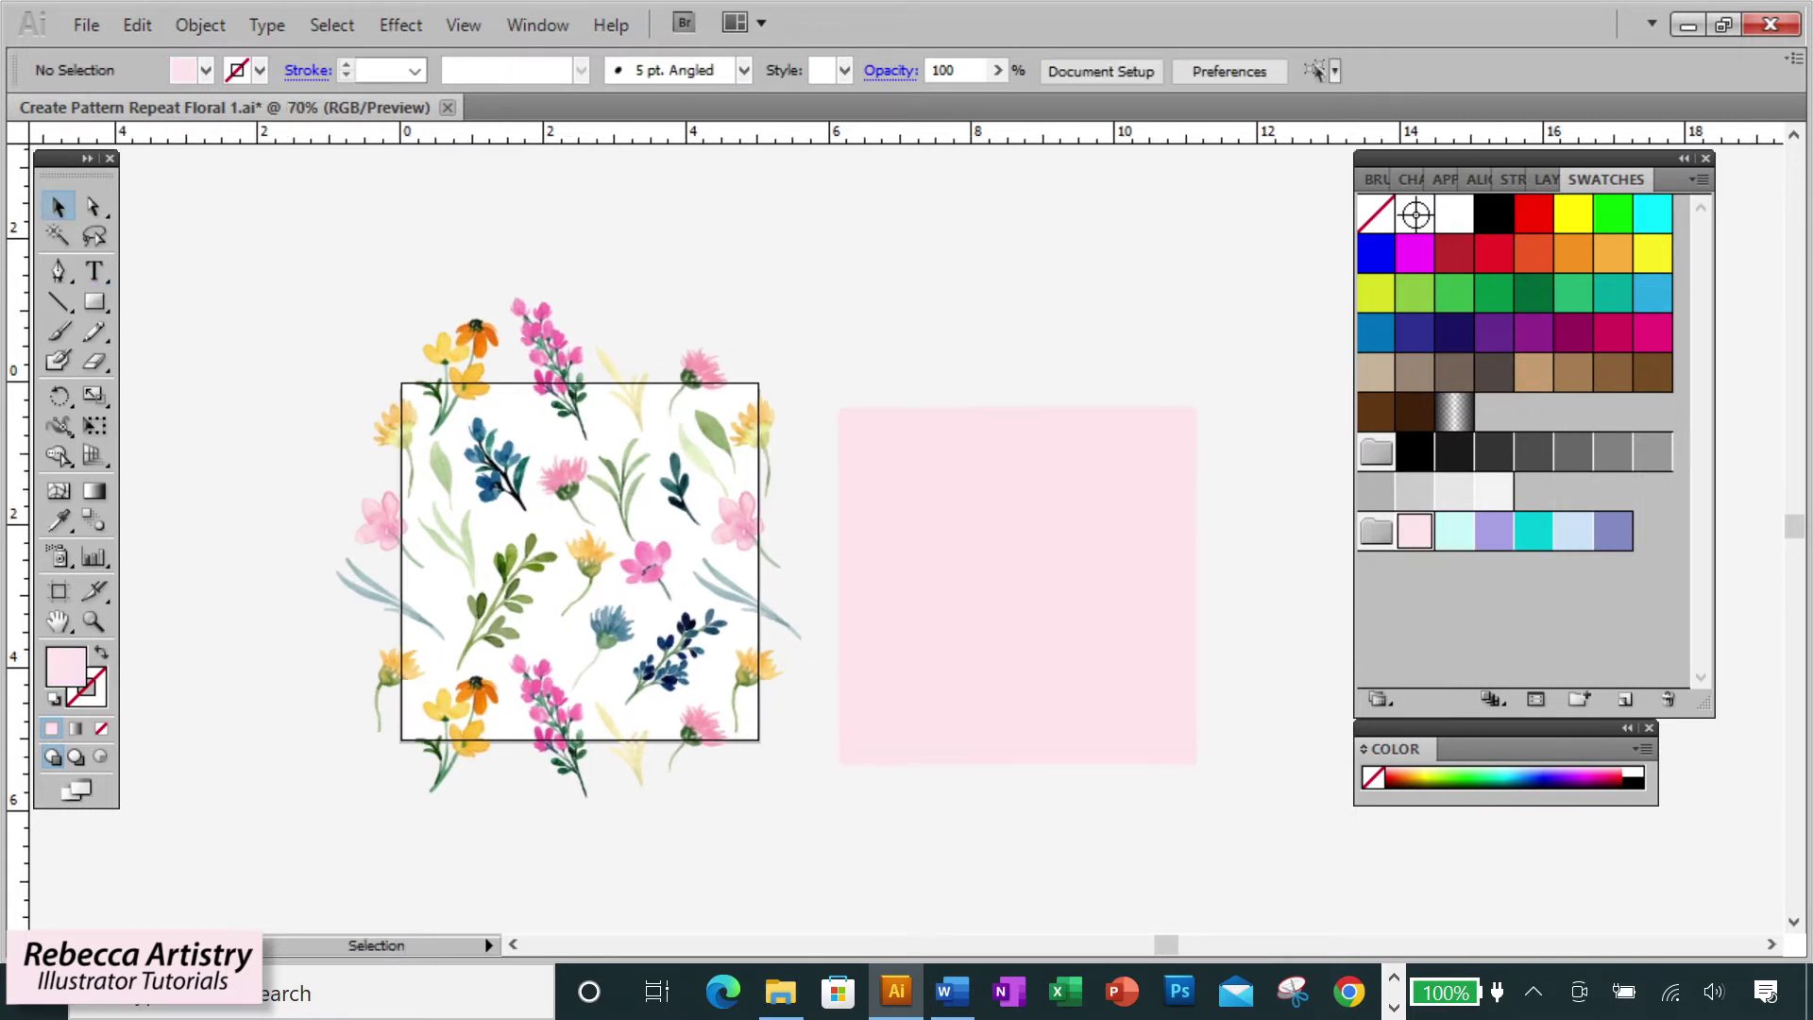
scroll(1020, 740, up, 1)
scroll(1307, 631, down, 1)
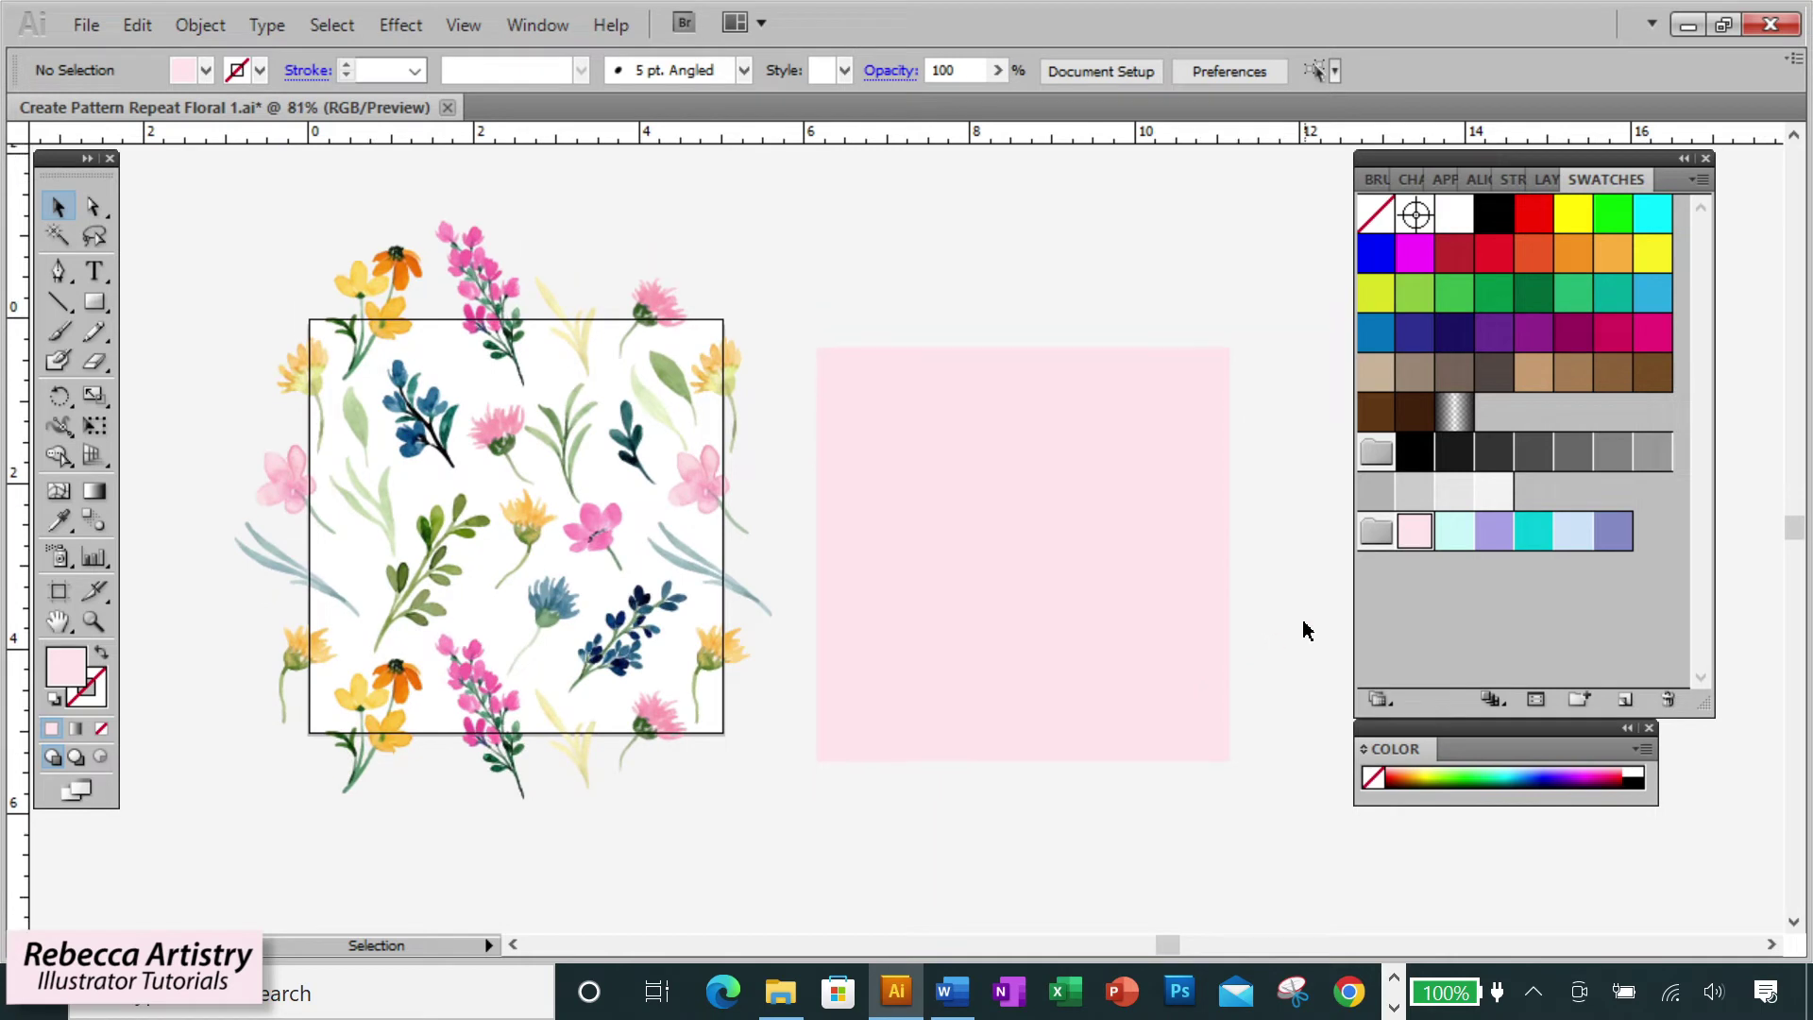
click(1120, 616)
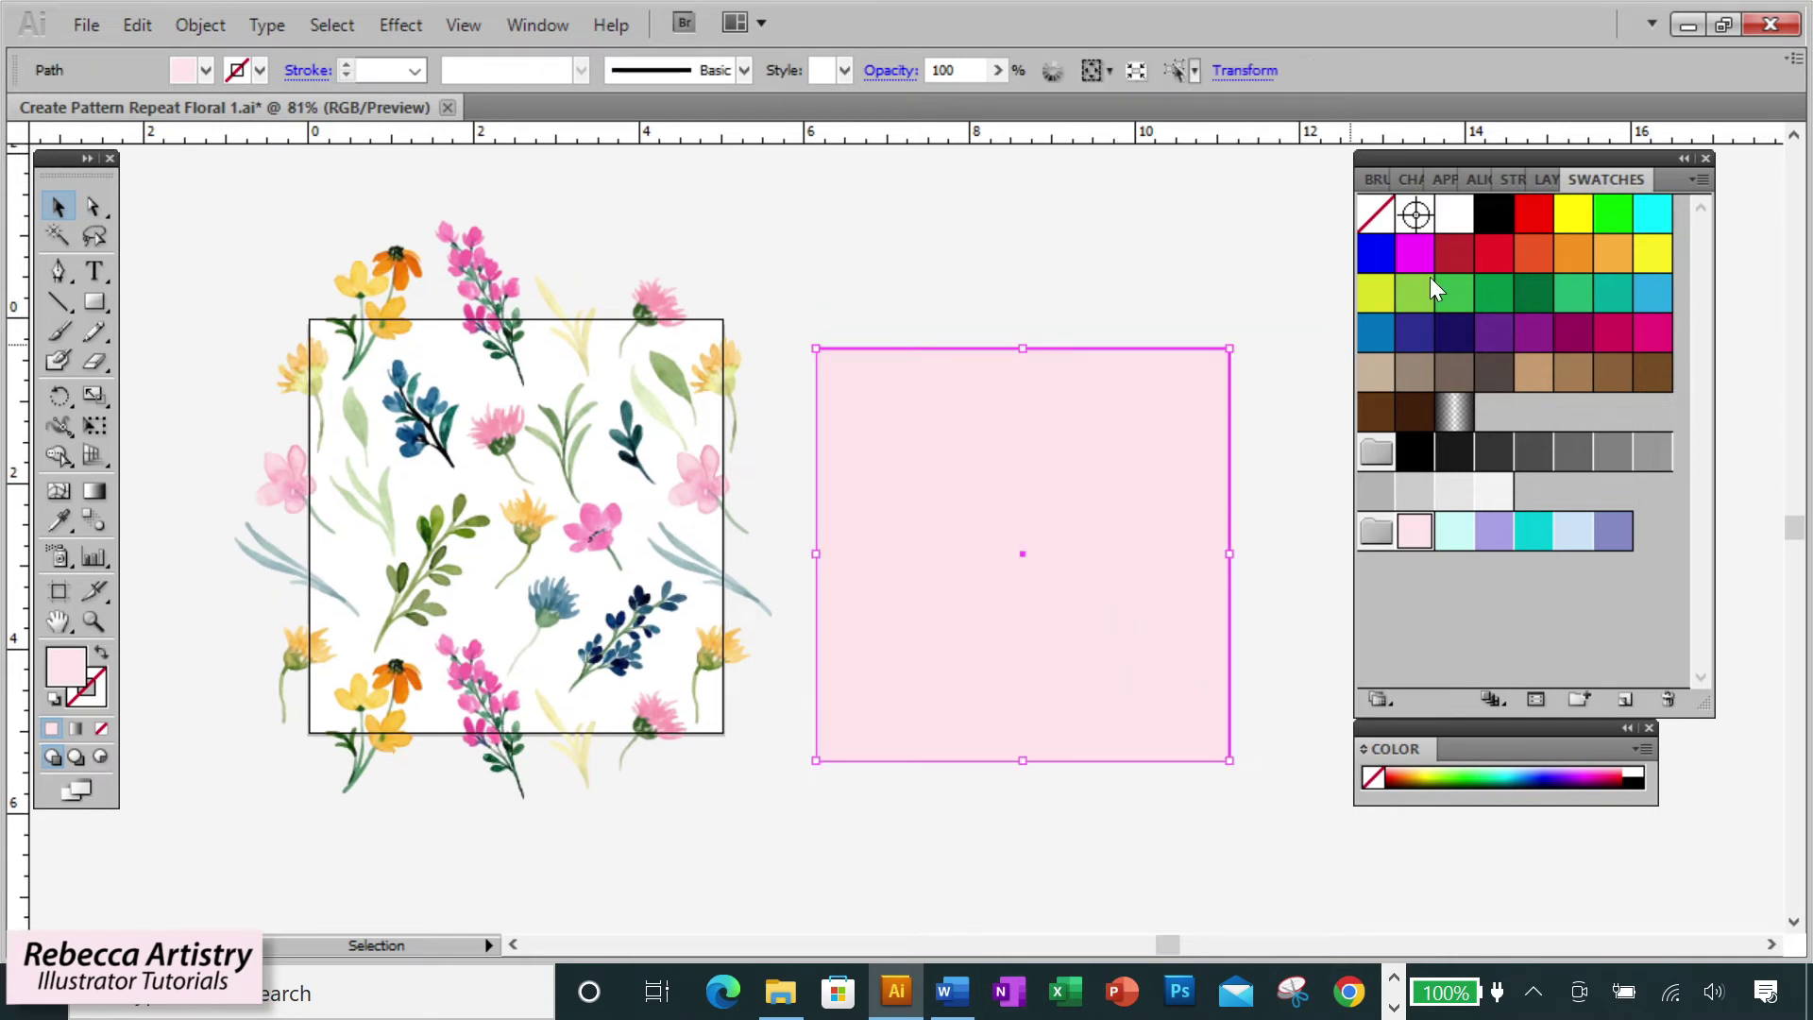
- Centre the pink square horizontally and vertically relative to the artboard
click(1478, 179)
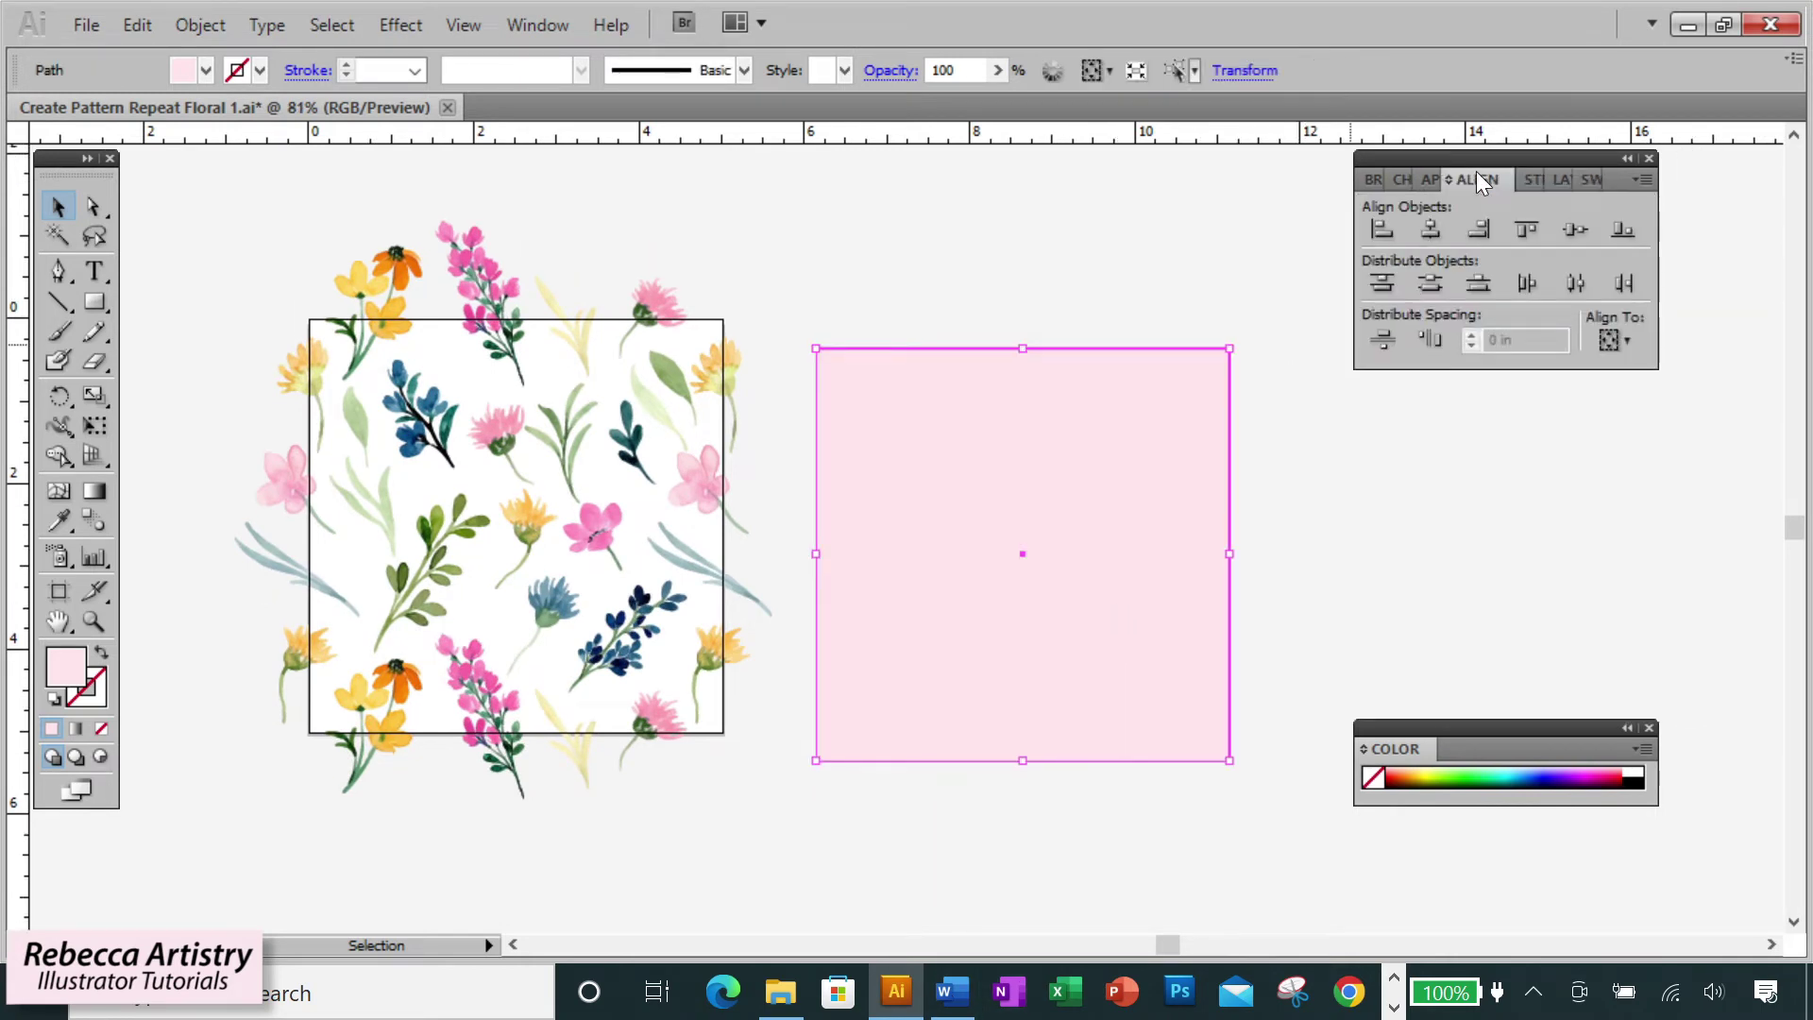
click(543, 22)
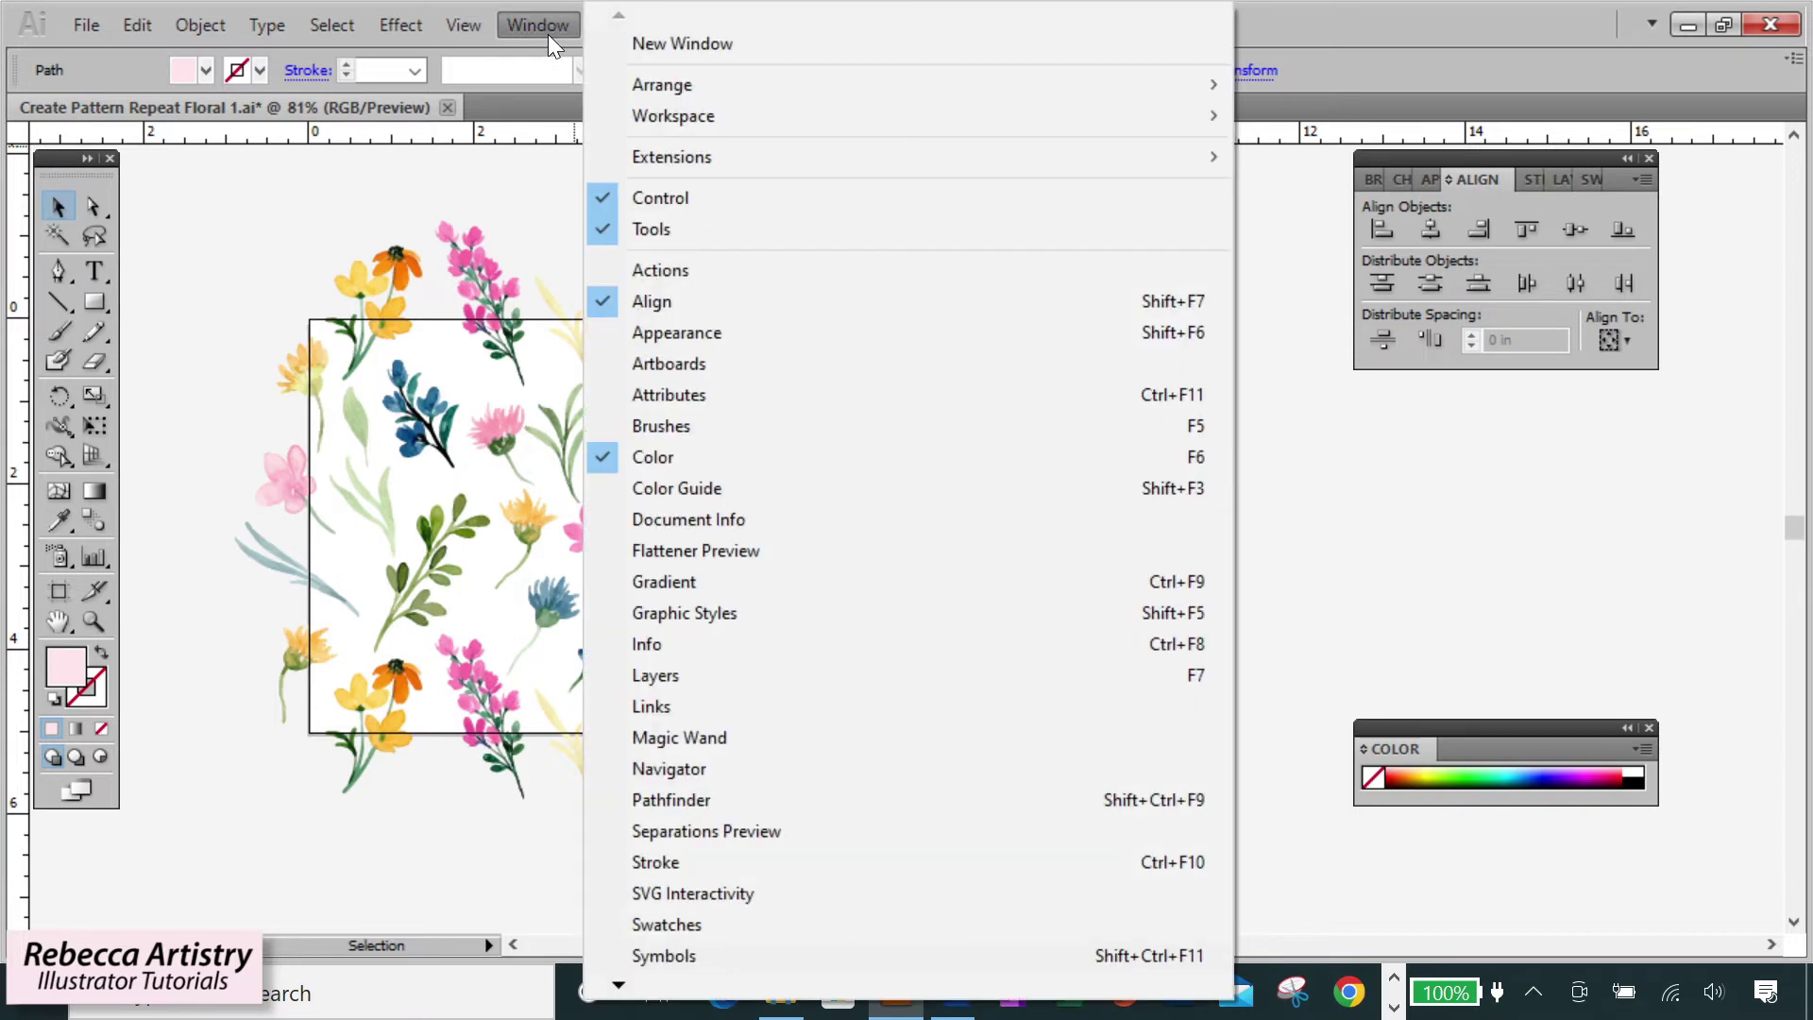
click(1255, 430)
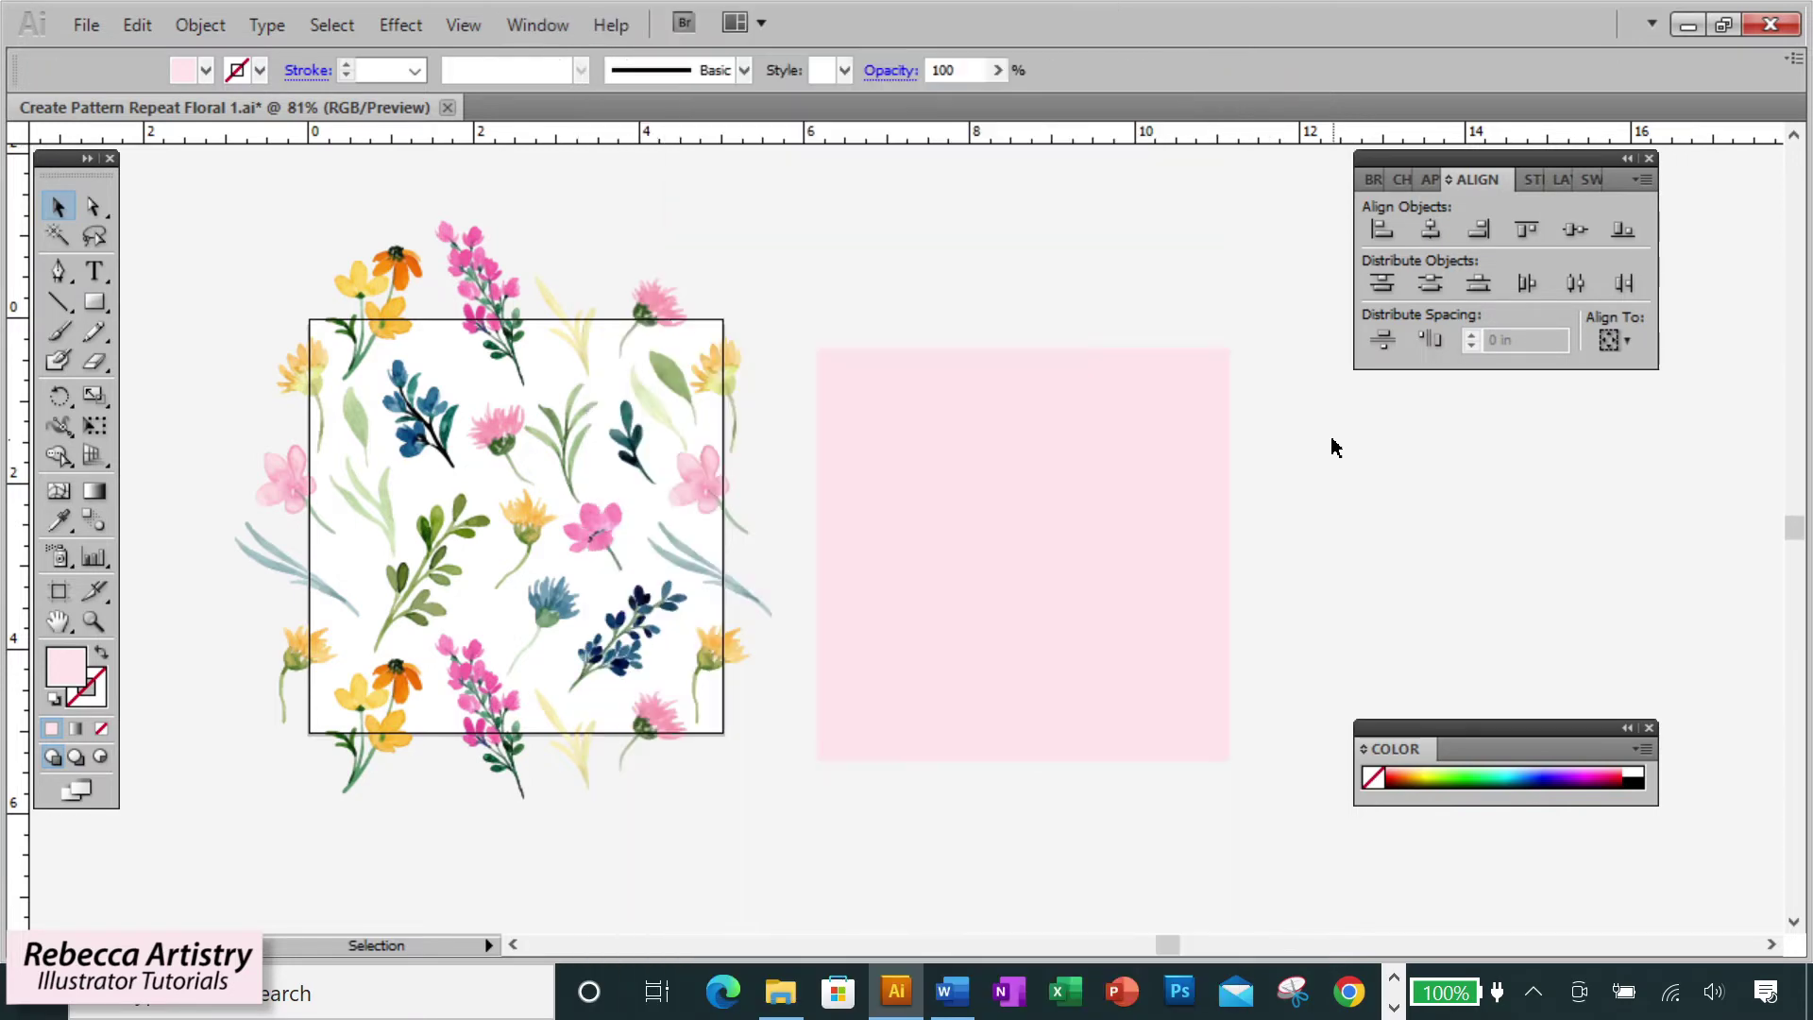
click(1626, 342)
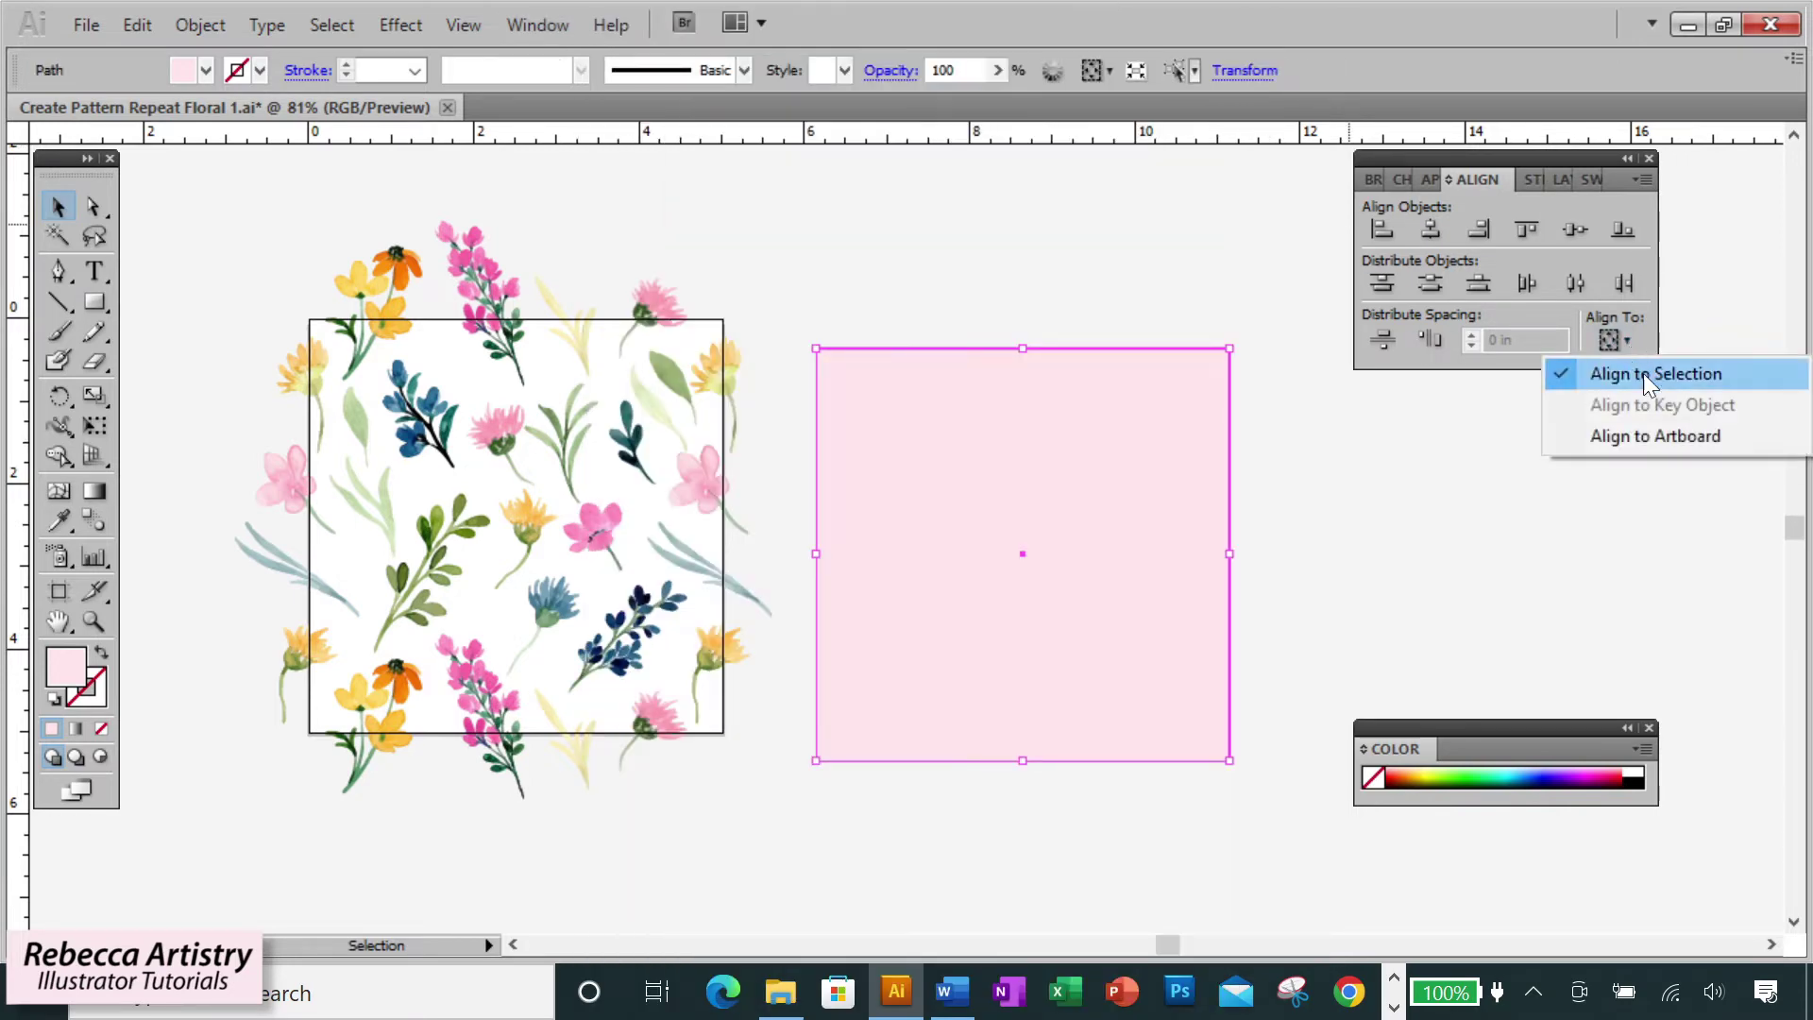
click(1674, 440)
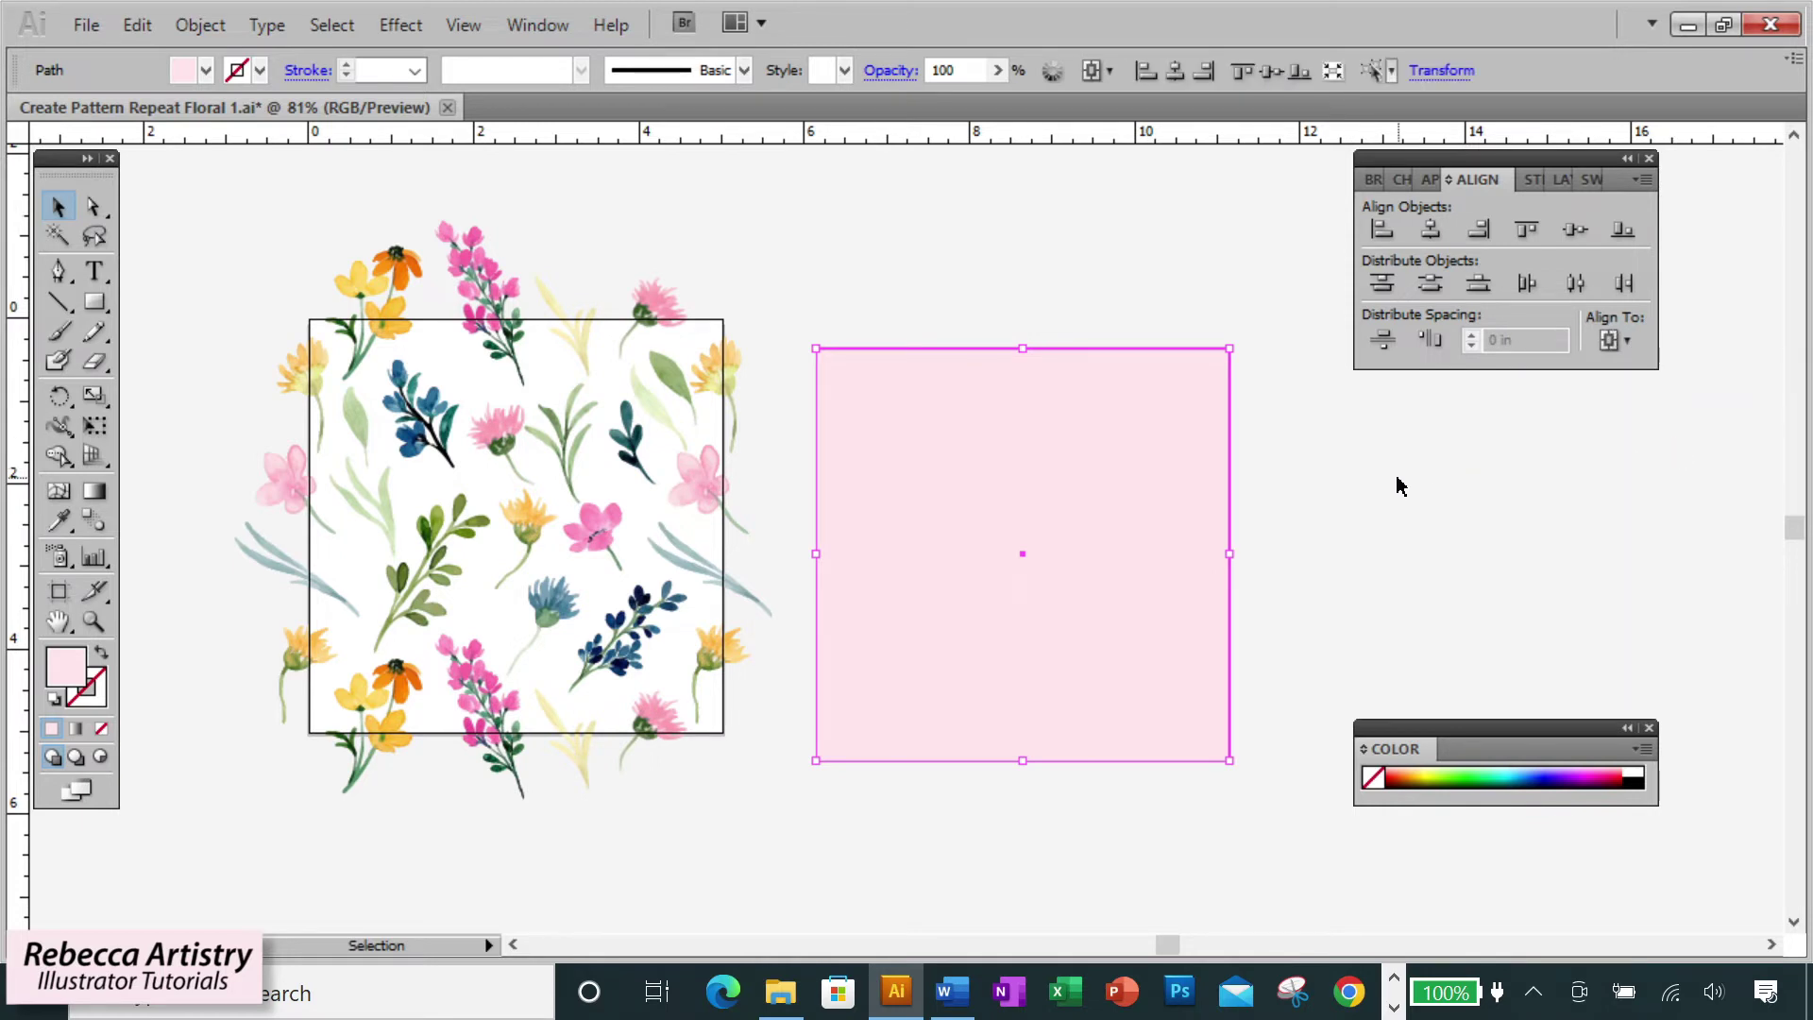
click(1432, 229)
click(1574, 229)
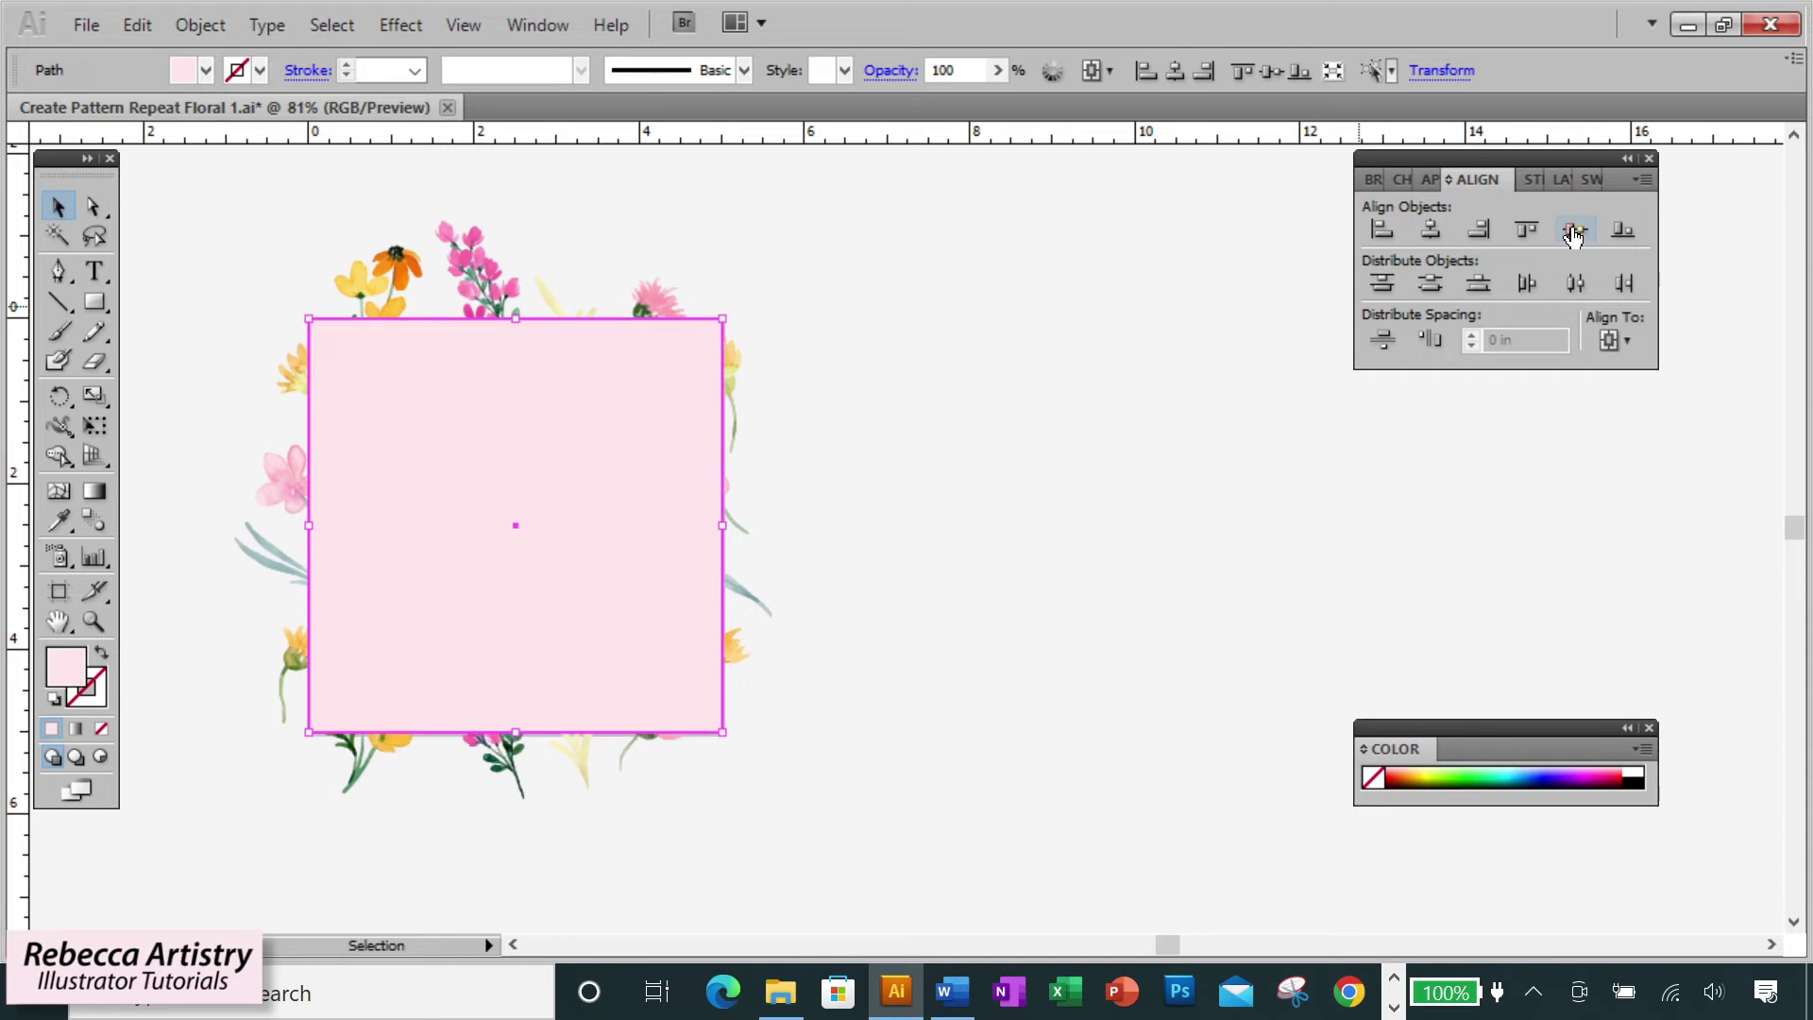
click(518, 944)
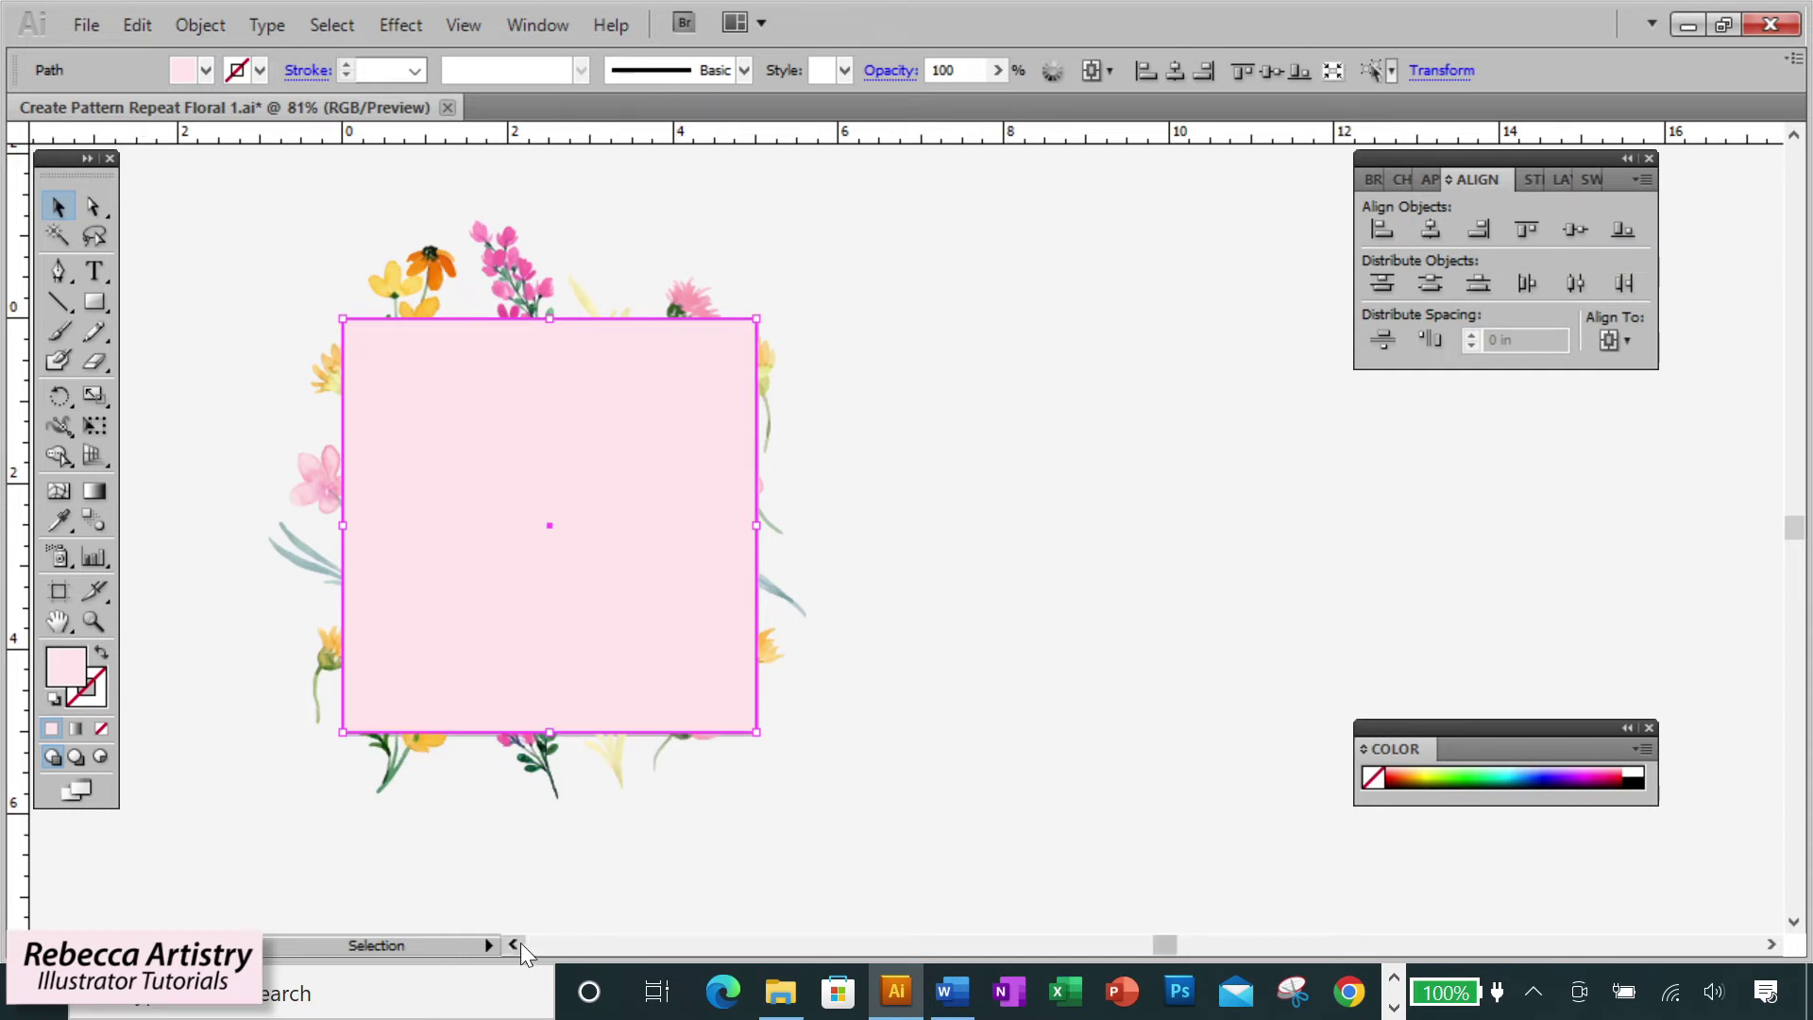
click(518, 943)
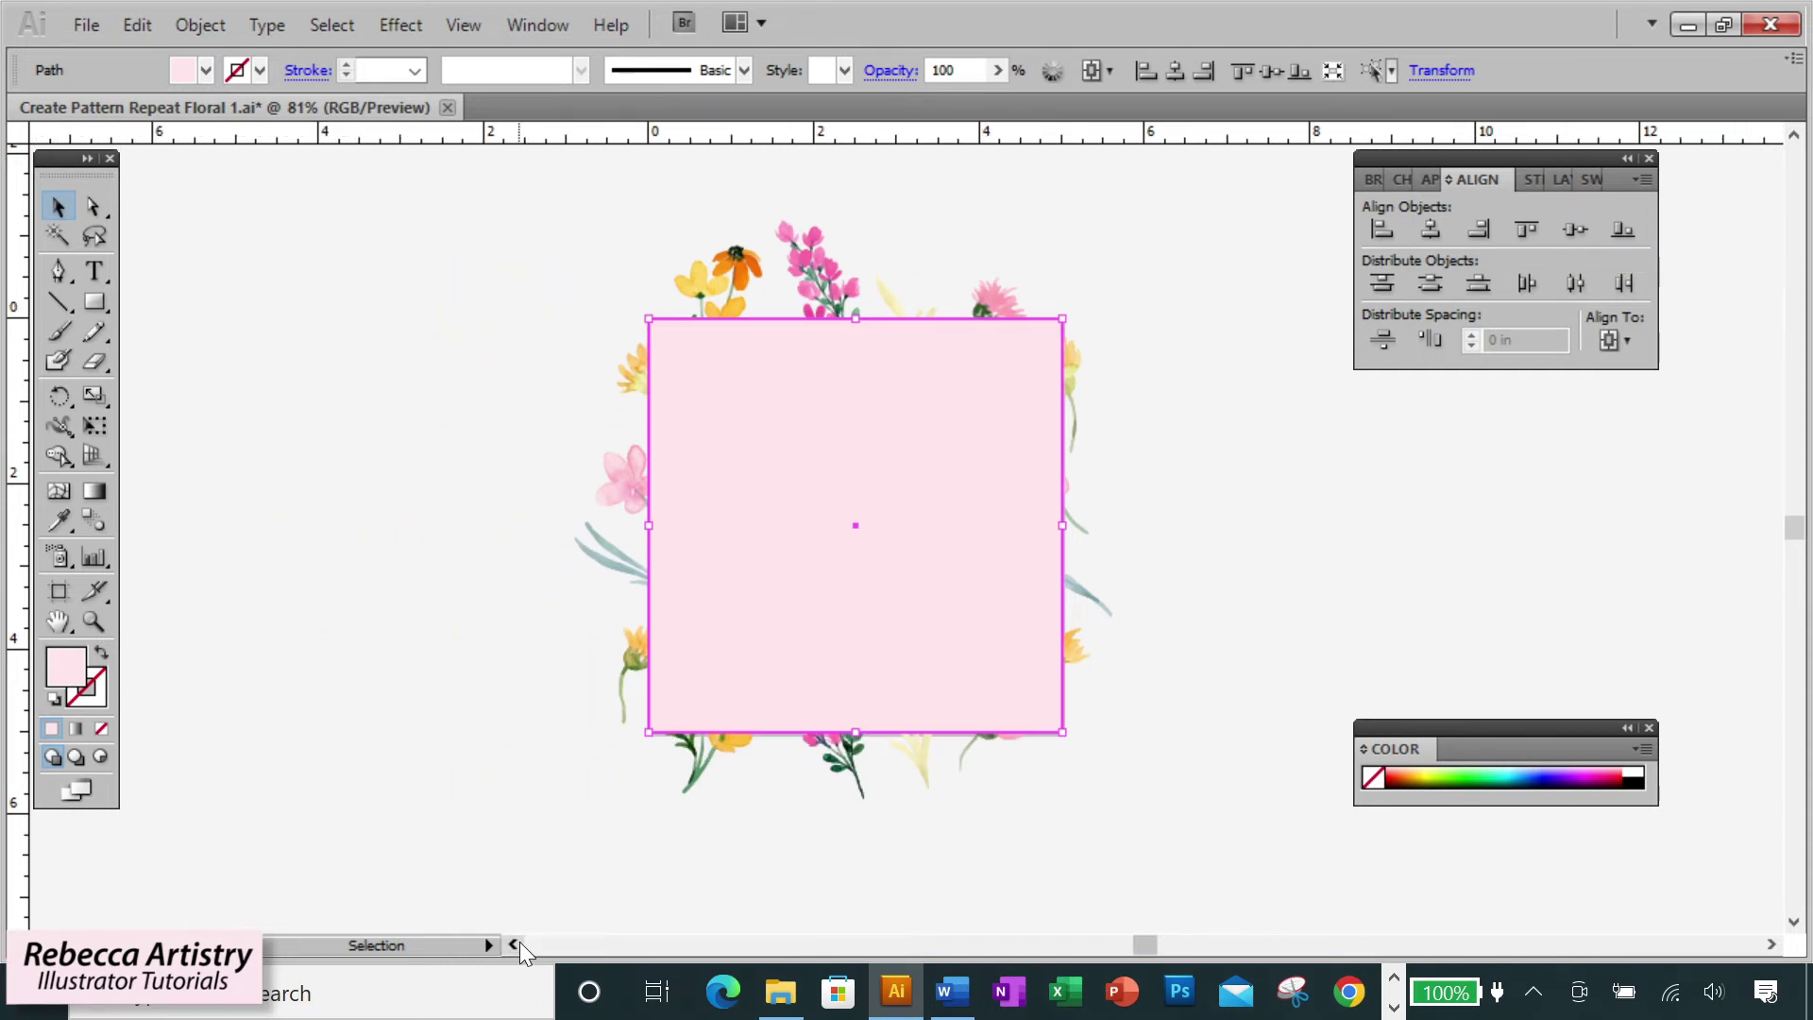
- Send the pink square to the back behind the flowers
right_click(965, 643)
mouse_move(1128, 595)
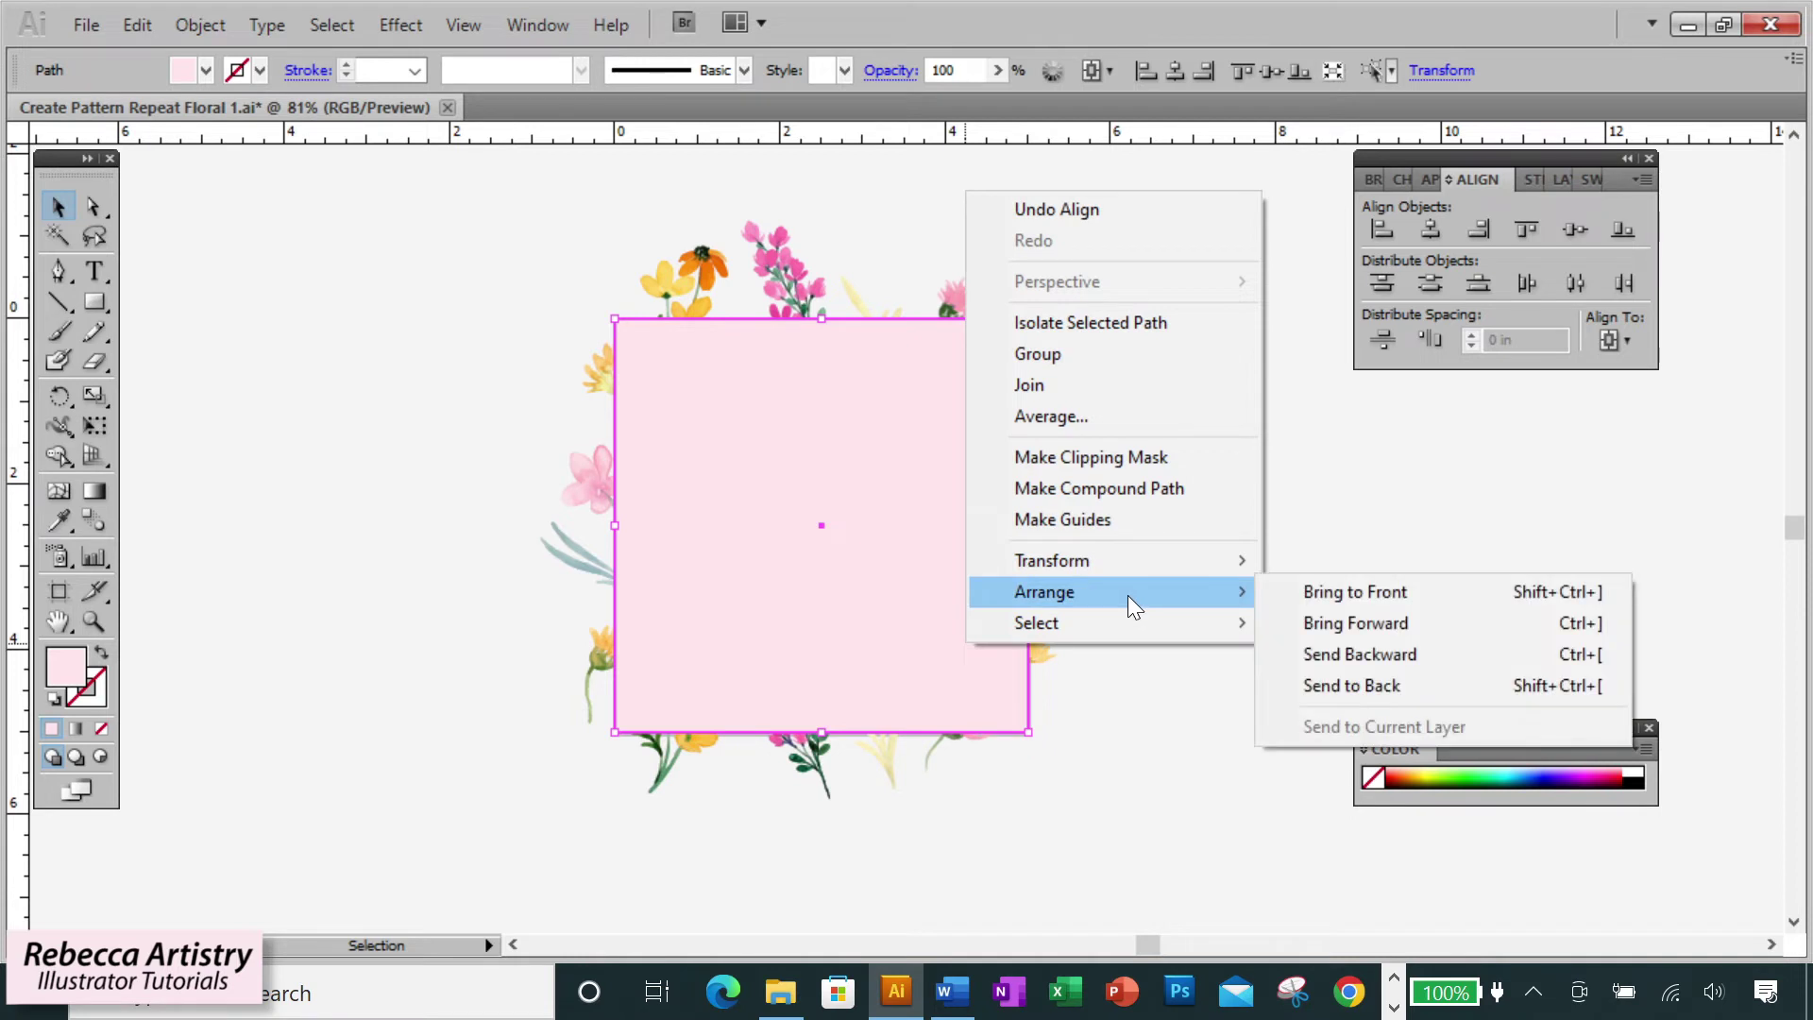
click(1379, 690)
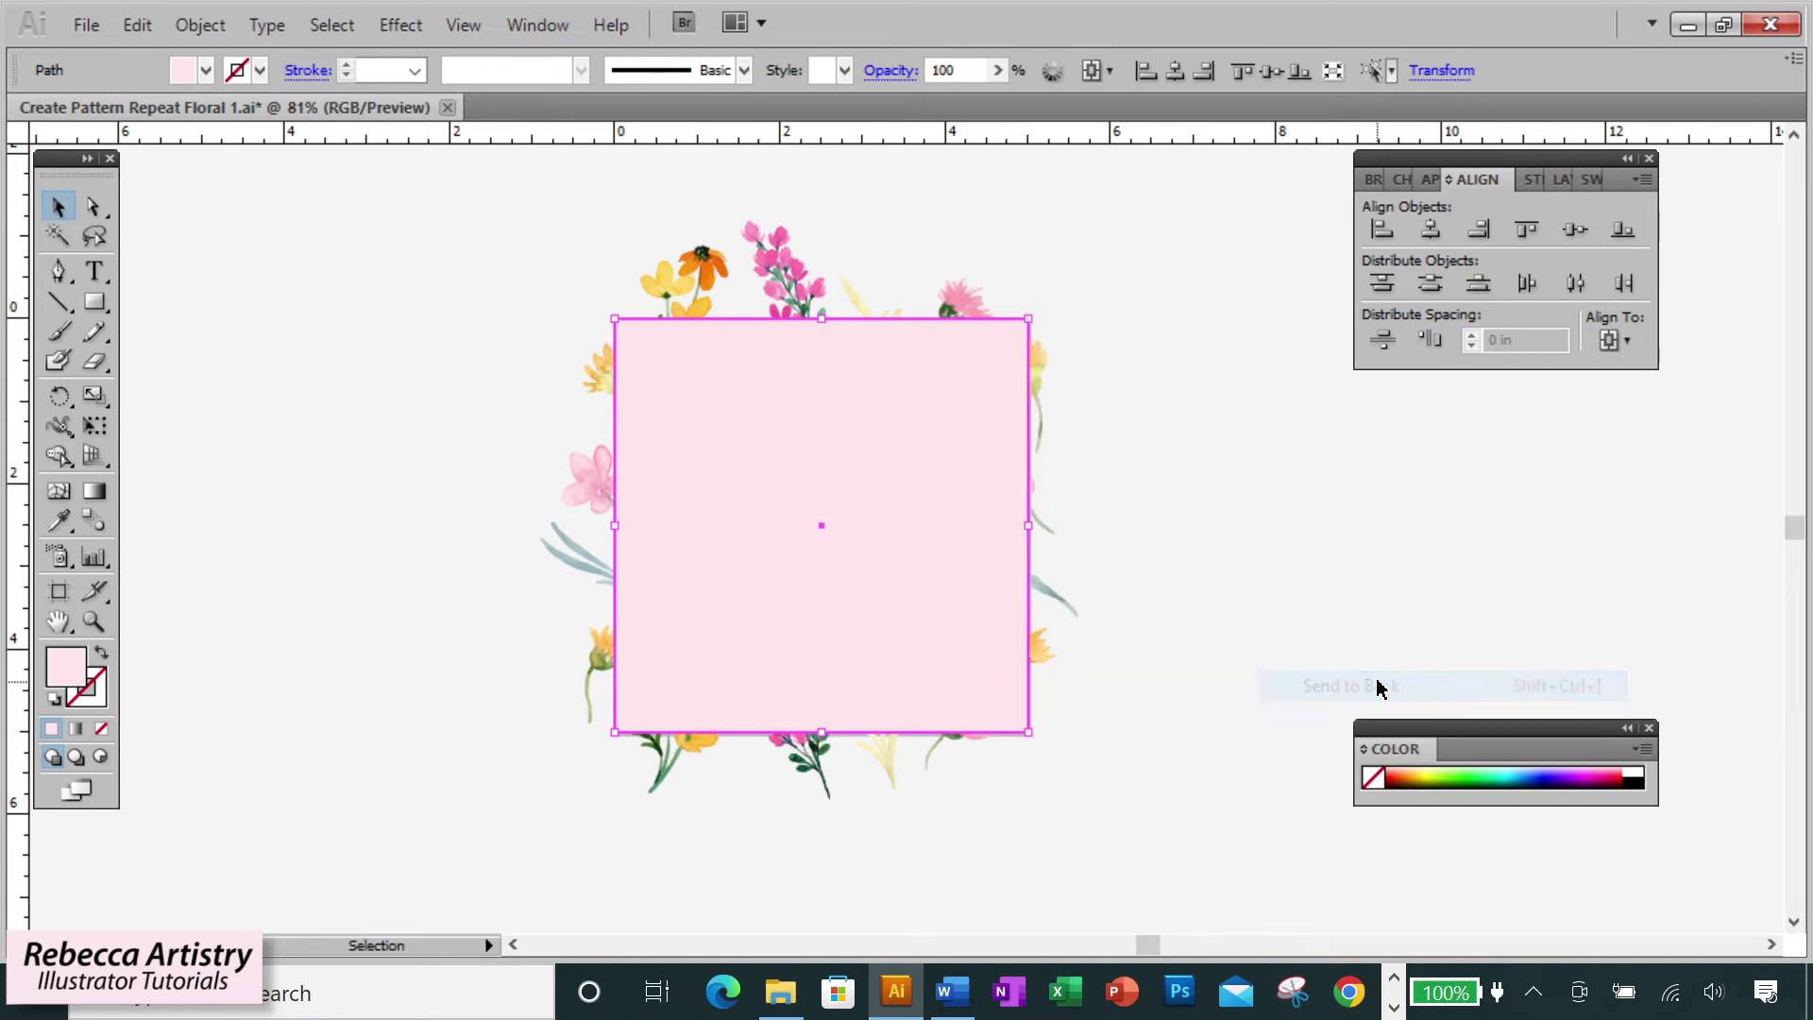
click(1183, 583)
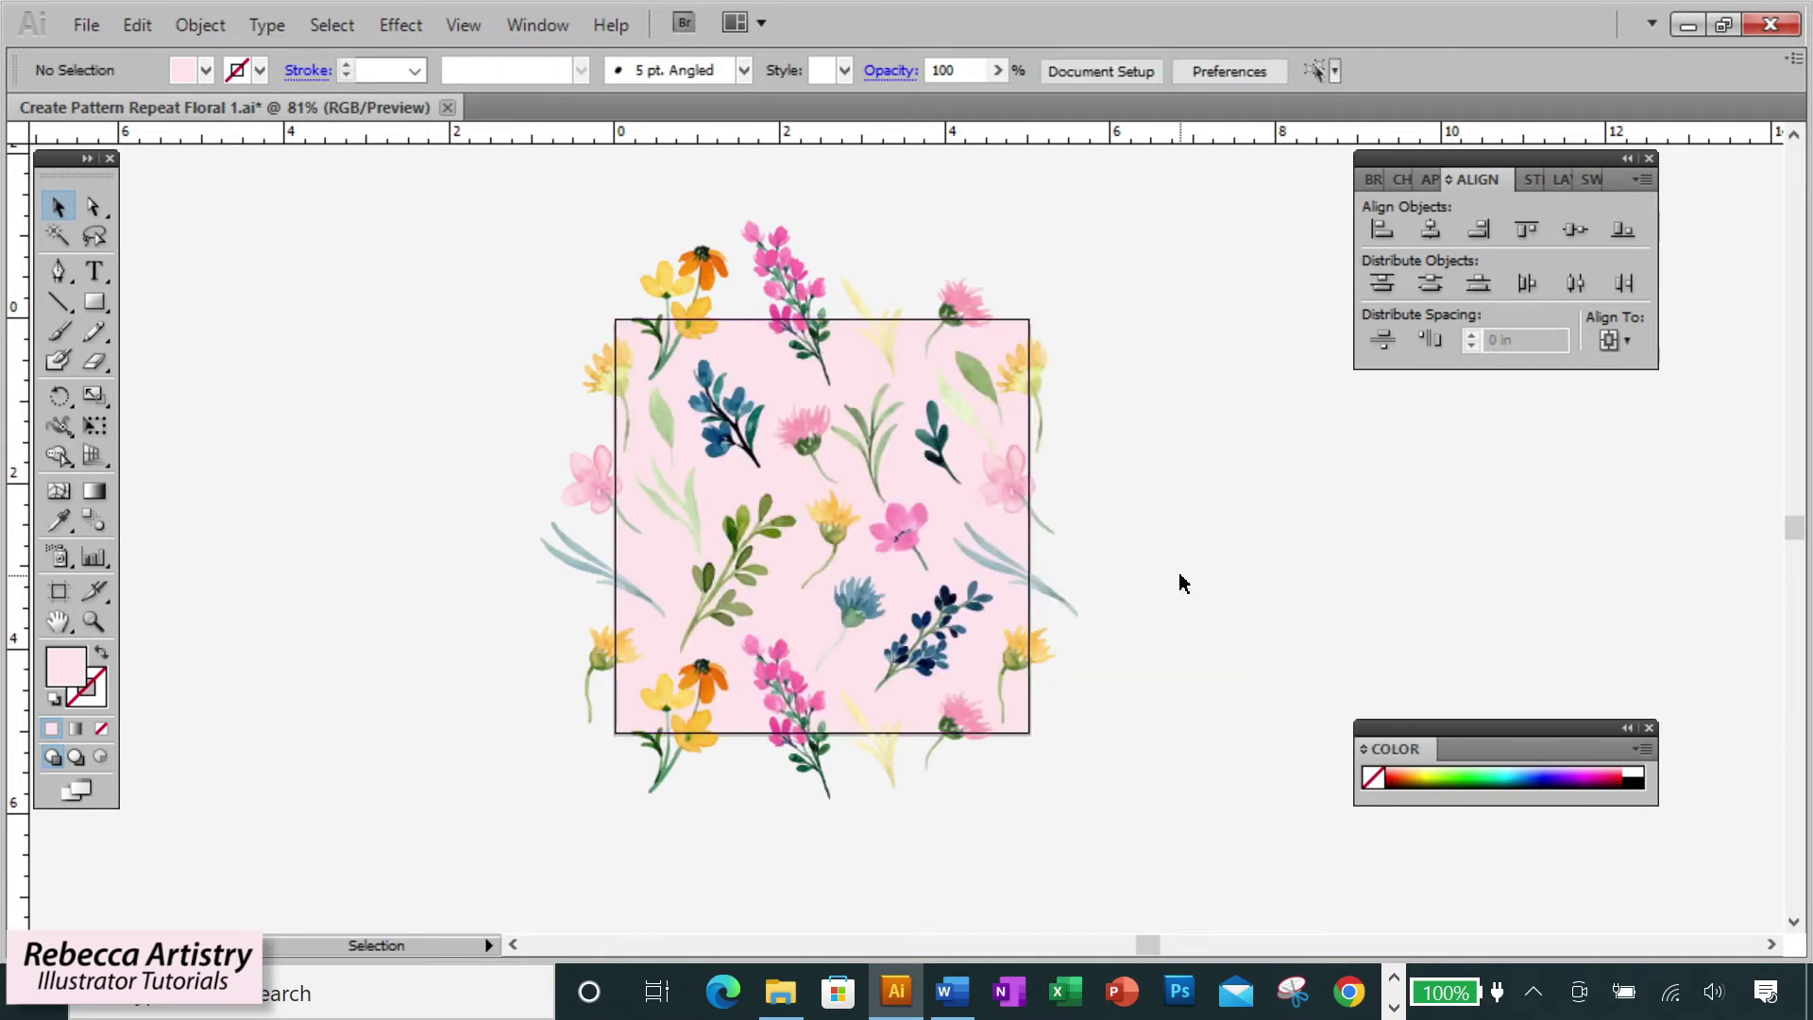
- Try light cyan, lavender, turquoise, light blue, periwinkle and black fills on the background square
key(F5)
click(942, 505)
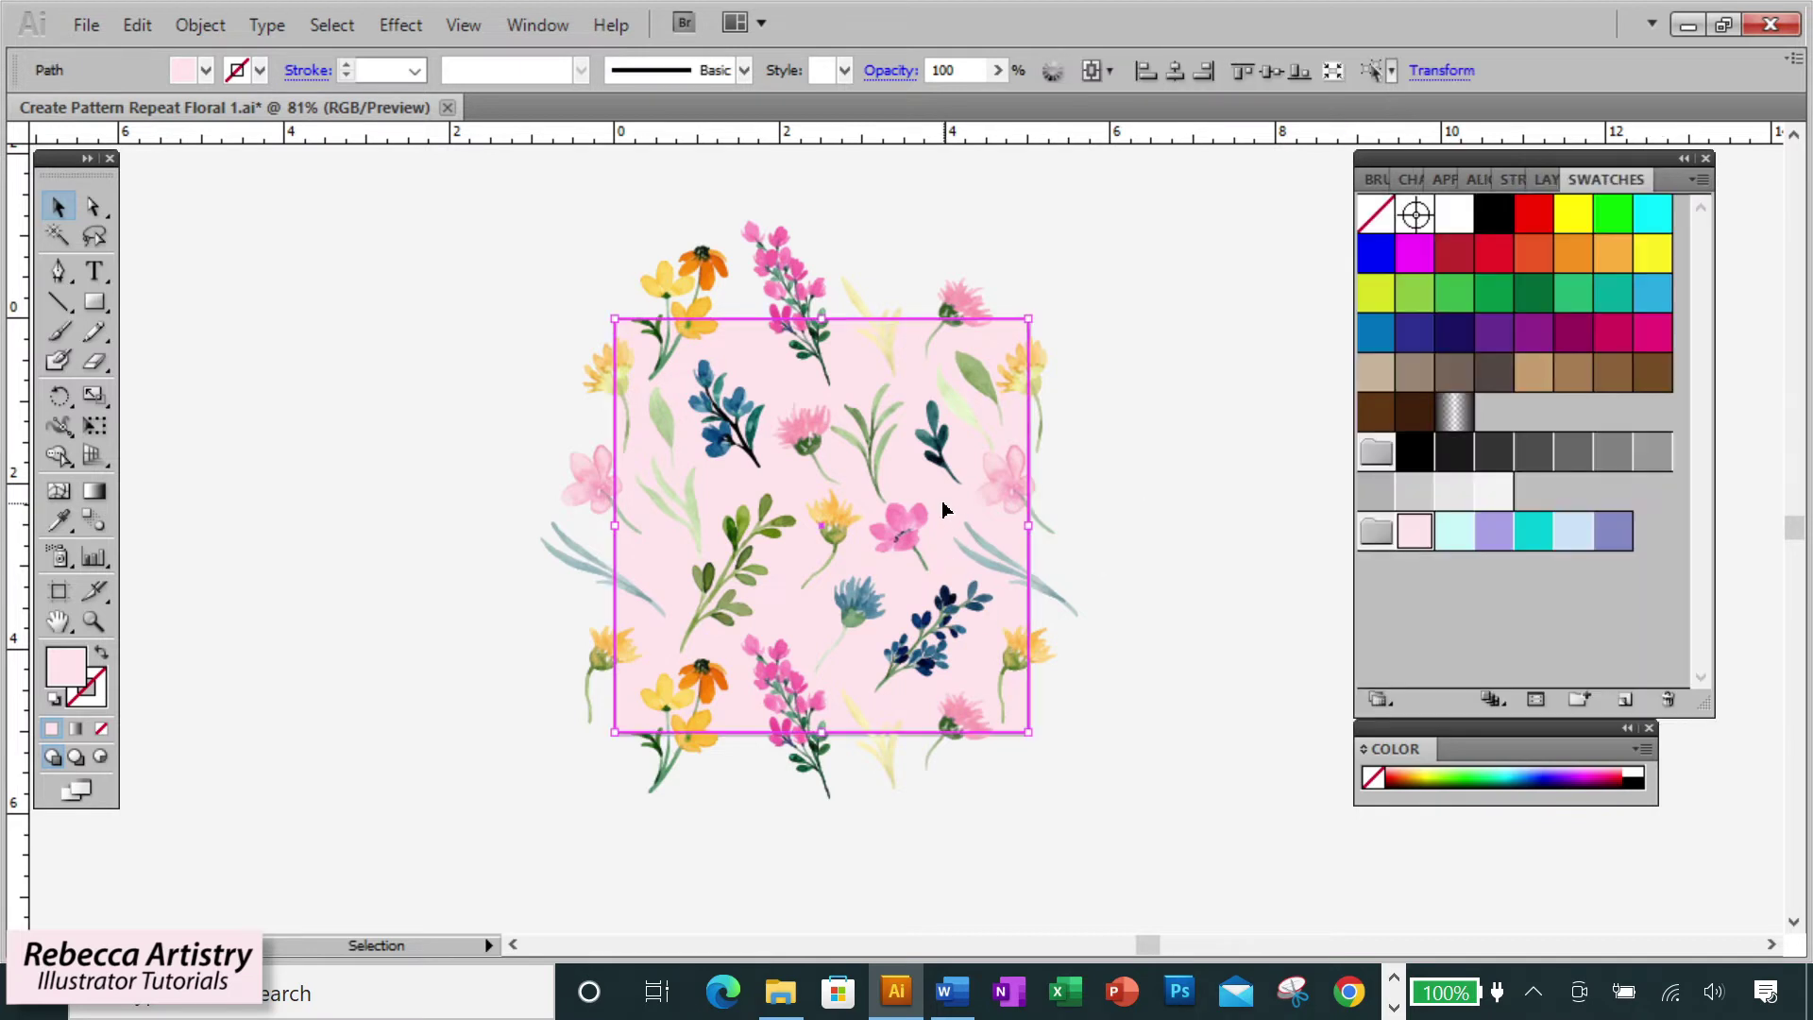
click(1455, 531)
click(1500, 536)
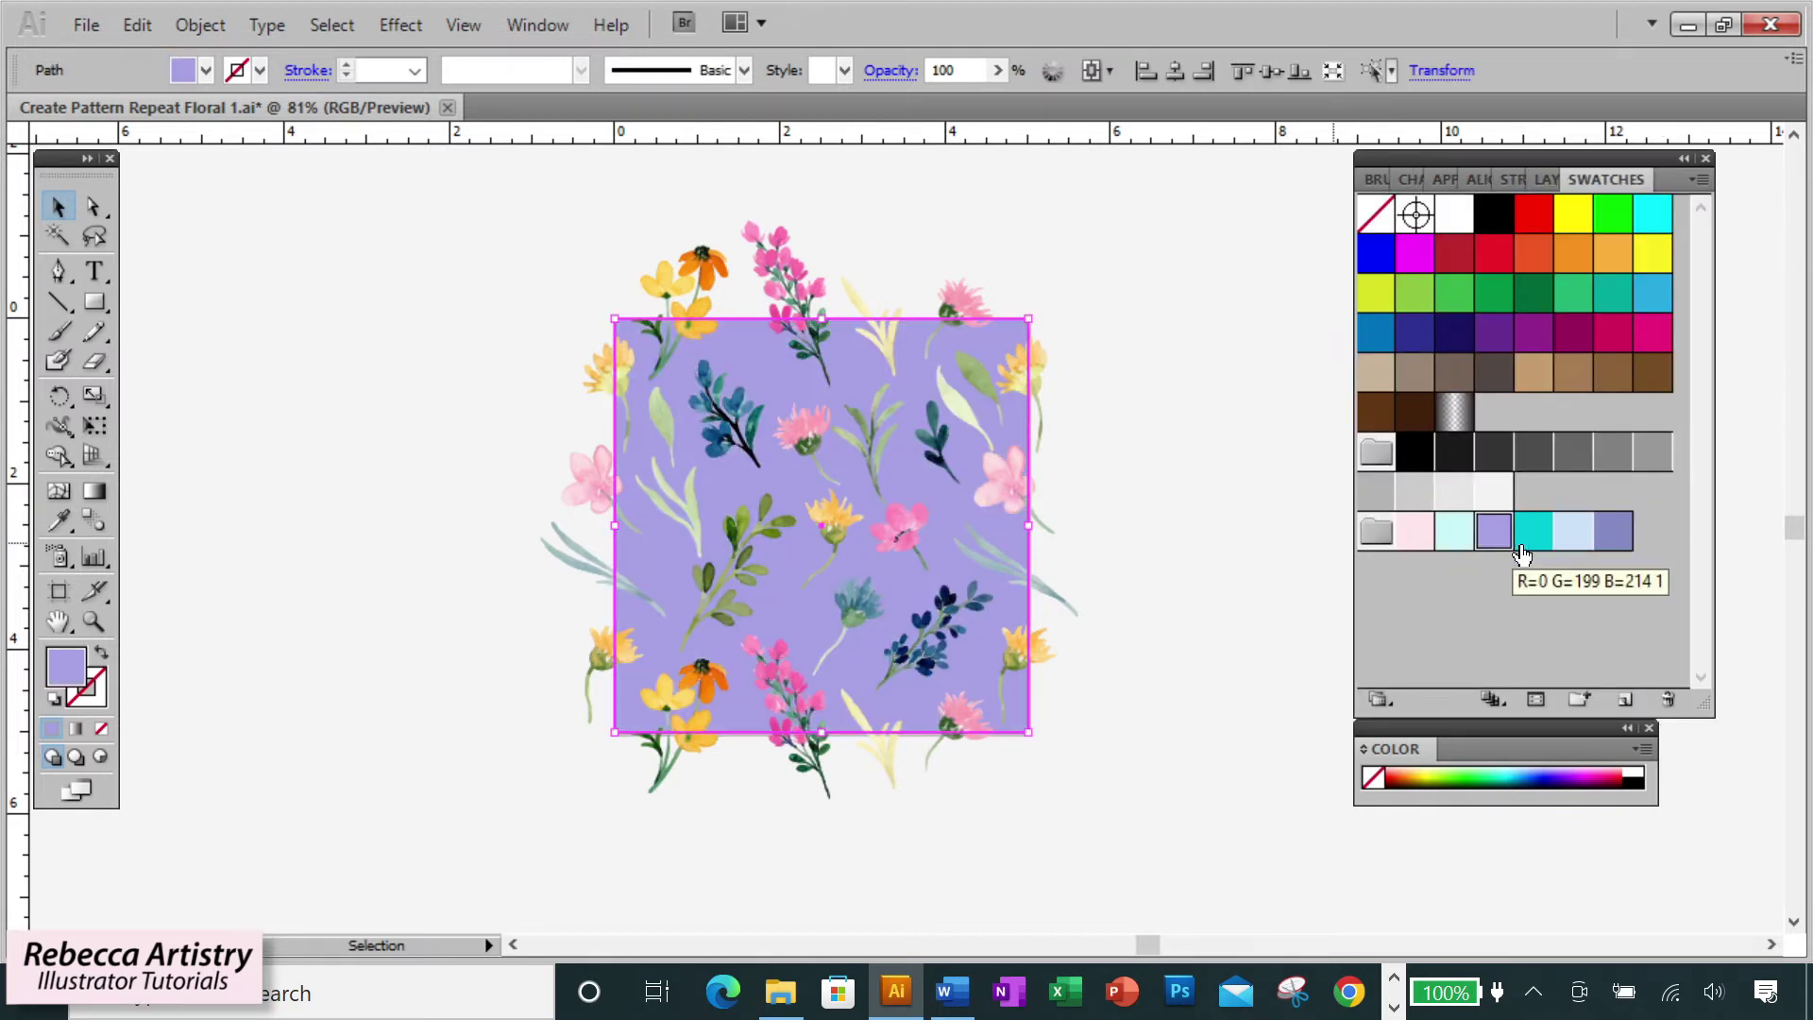
click(1536, 537)
click(1573, 534)
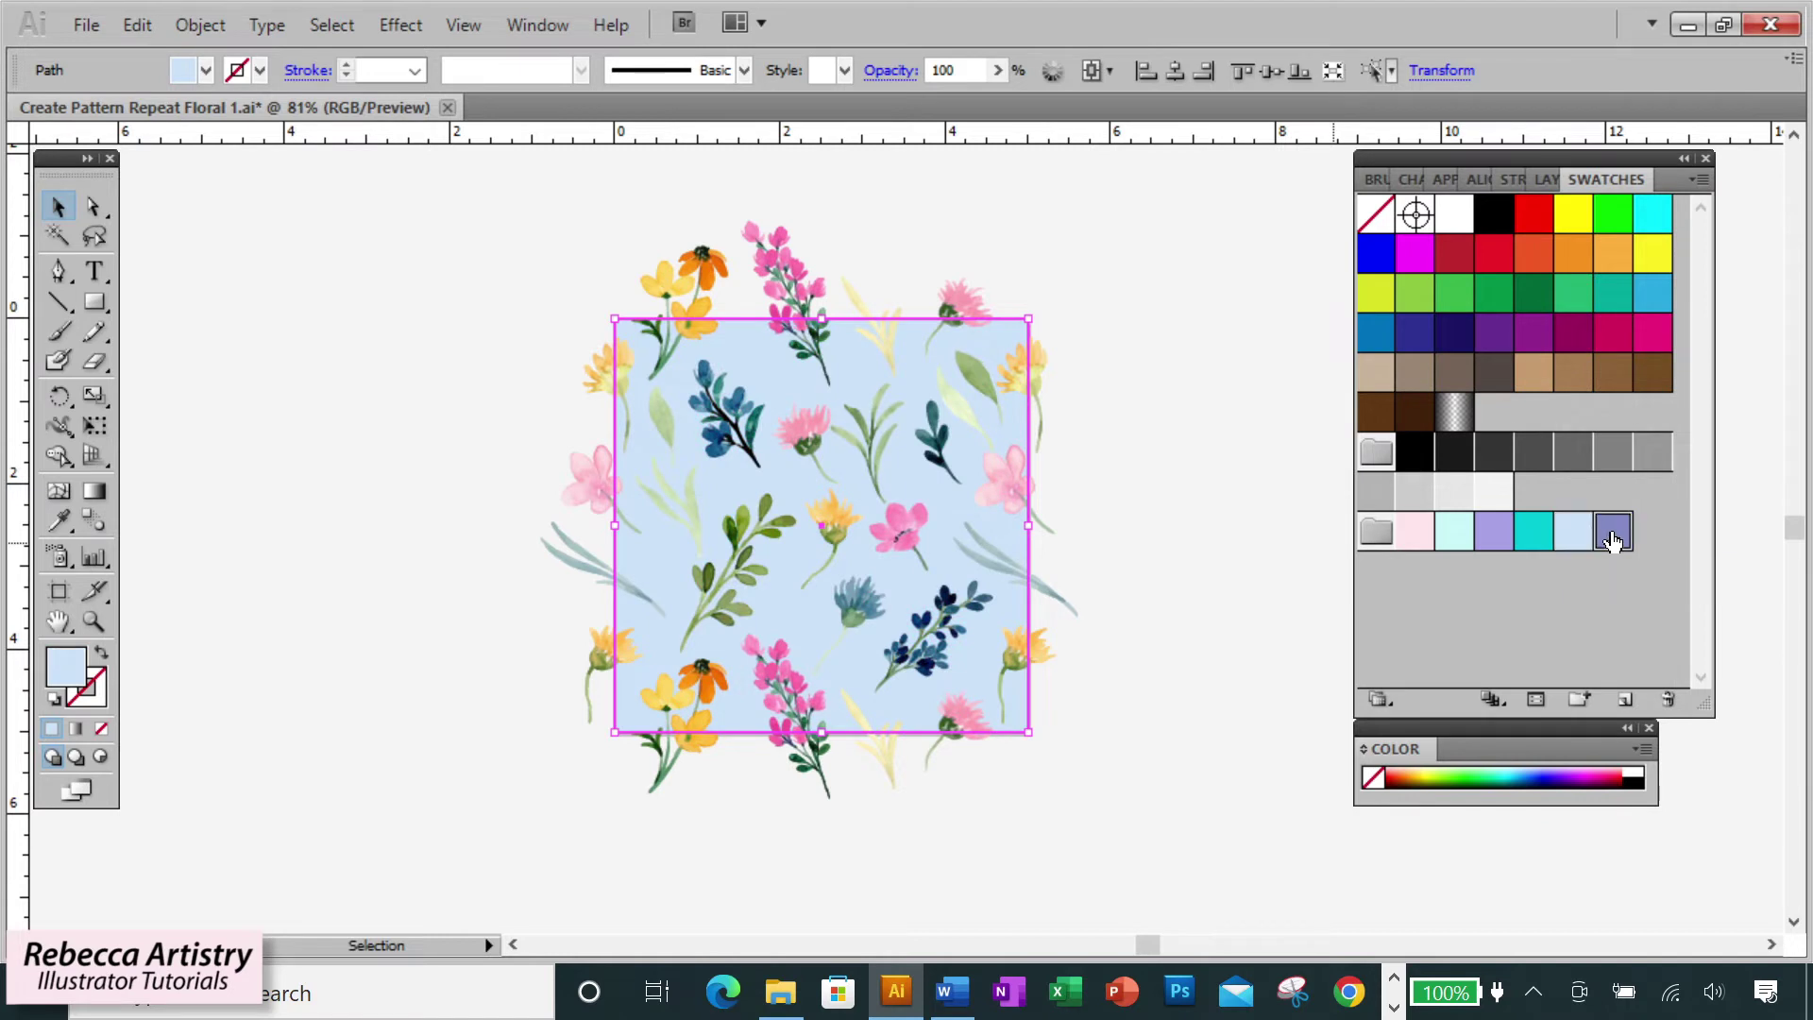
click(1614, 537)
click(1493, 215)
click(1248, 535)
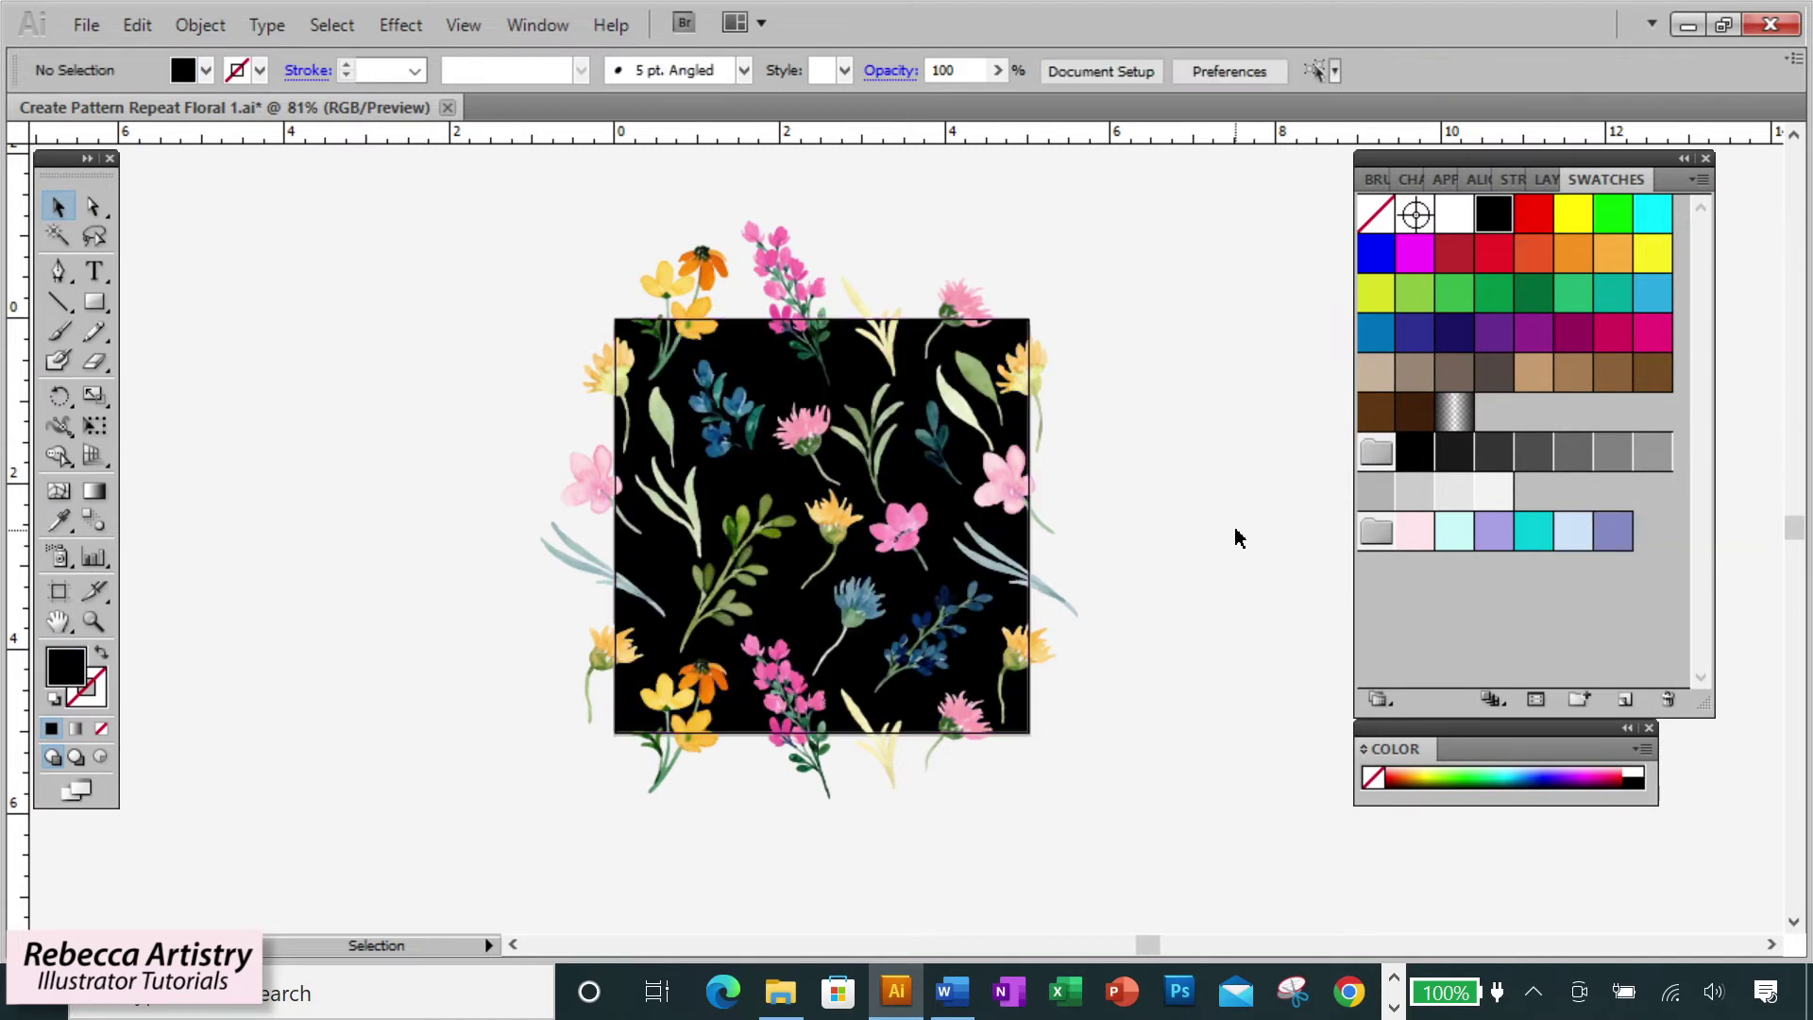
- Return the square to light pink, then settle on a lavender fill
click(959, 510)
click(1416, 532)
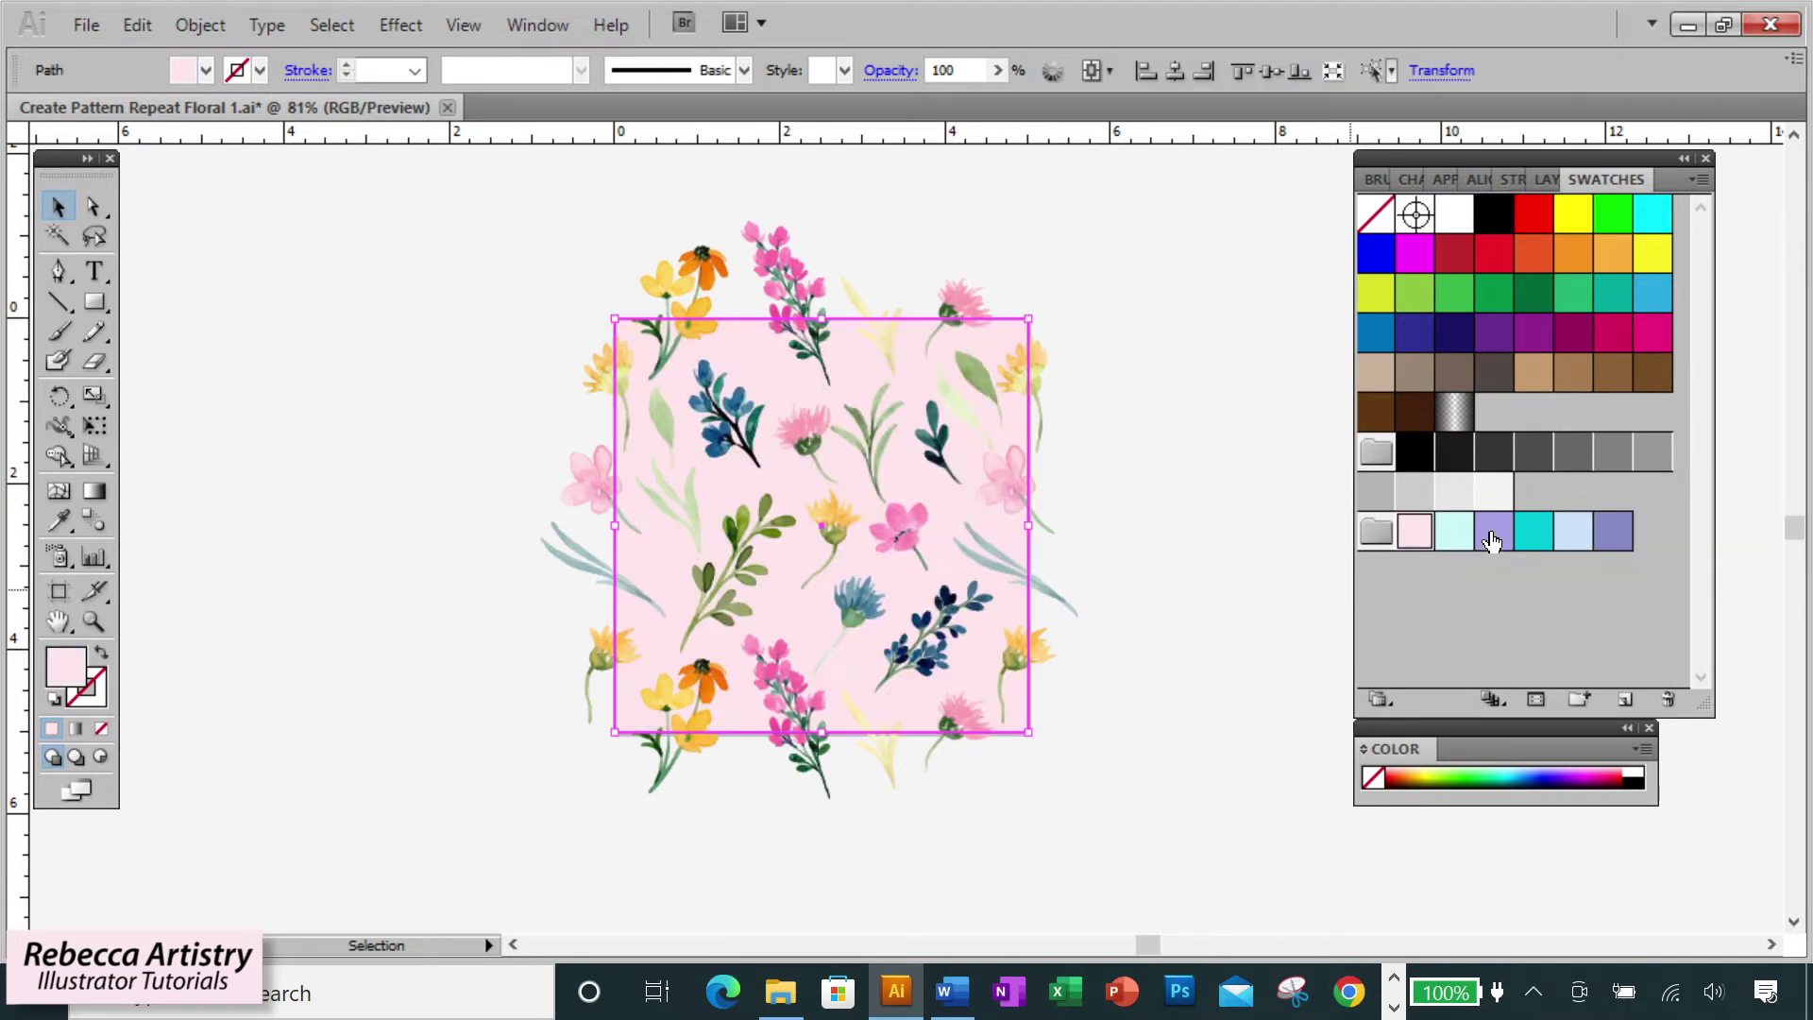
click(1494, 533)
click(1241, 501)
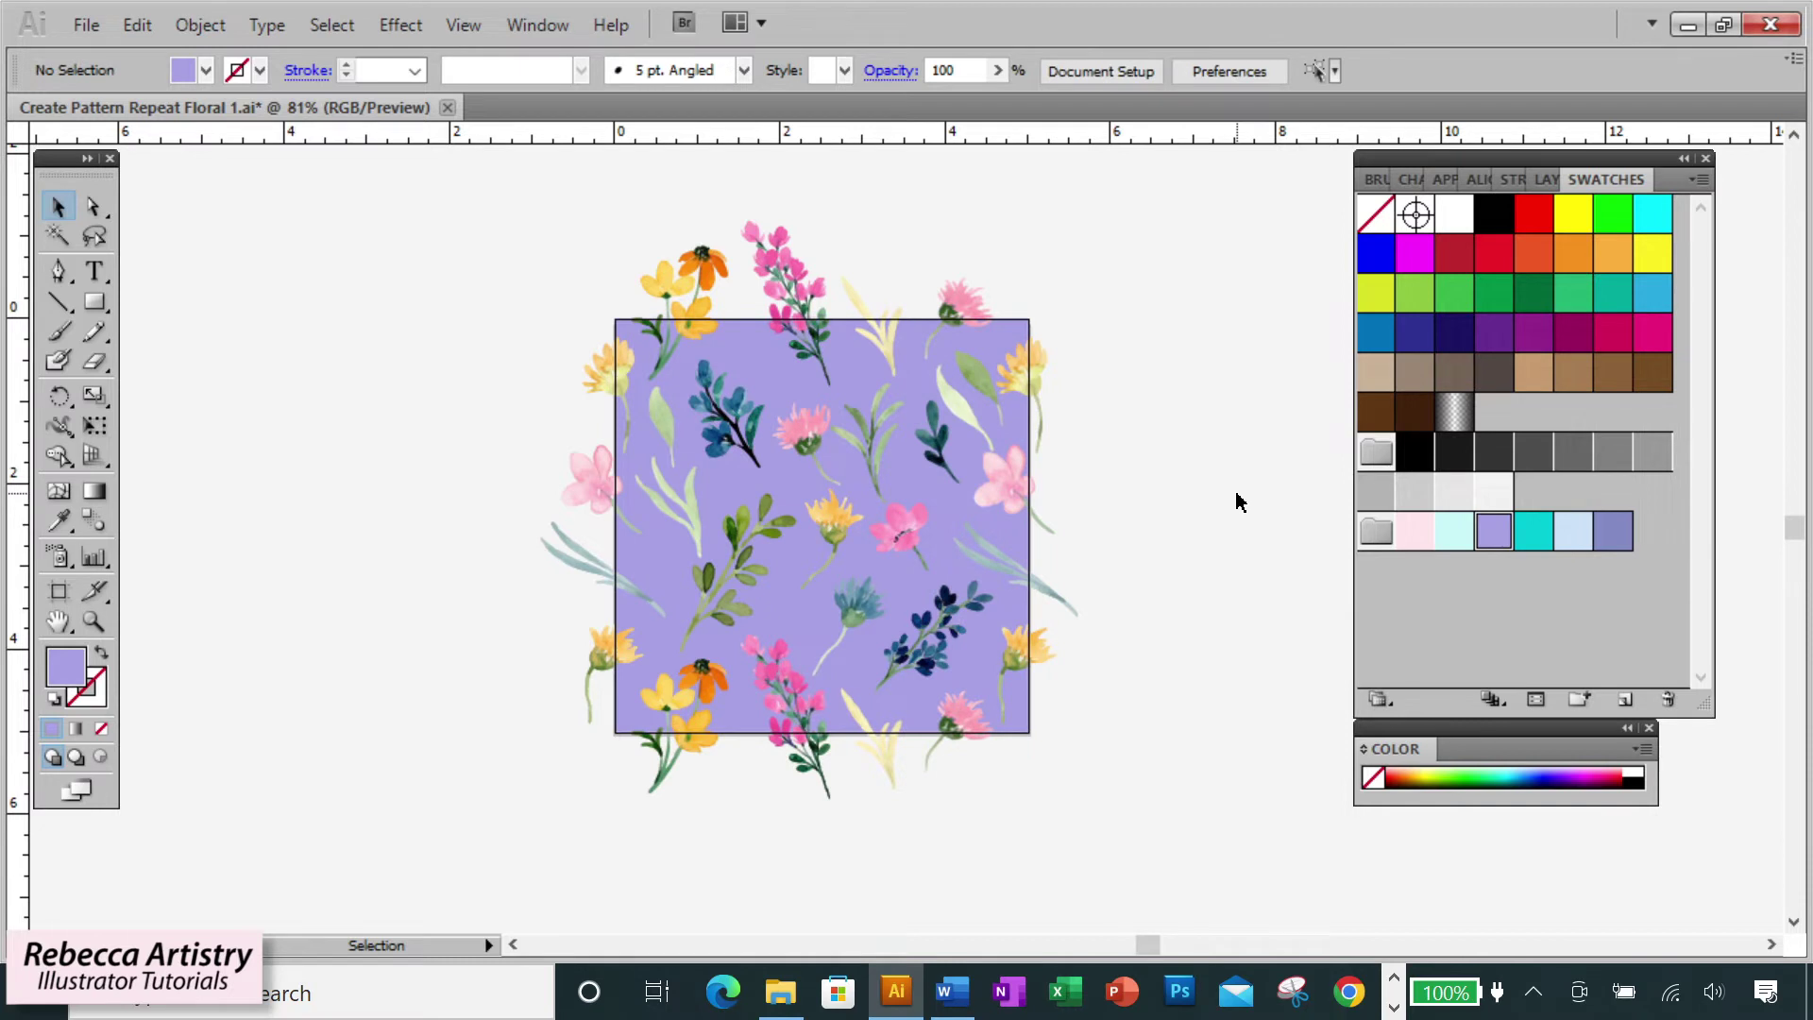
click(944, 511)
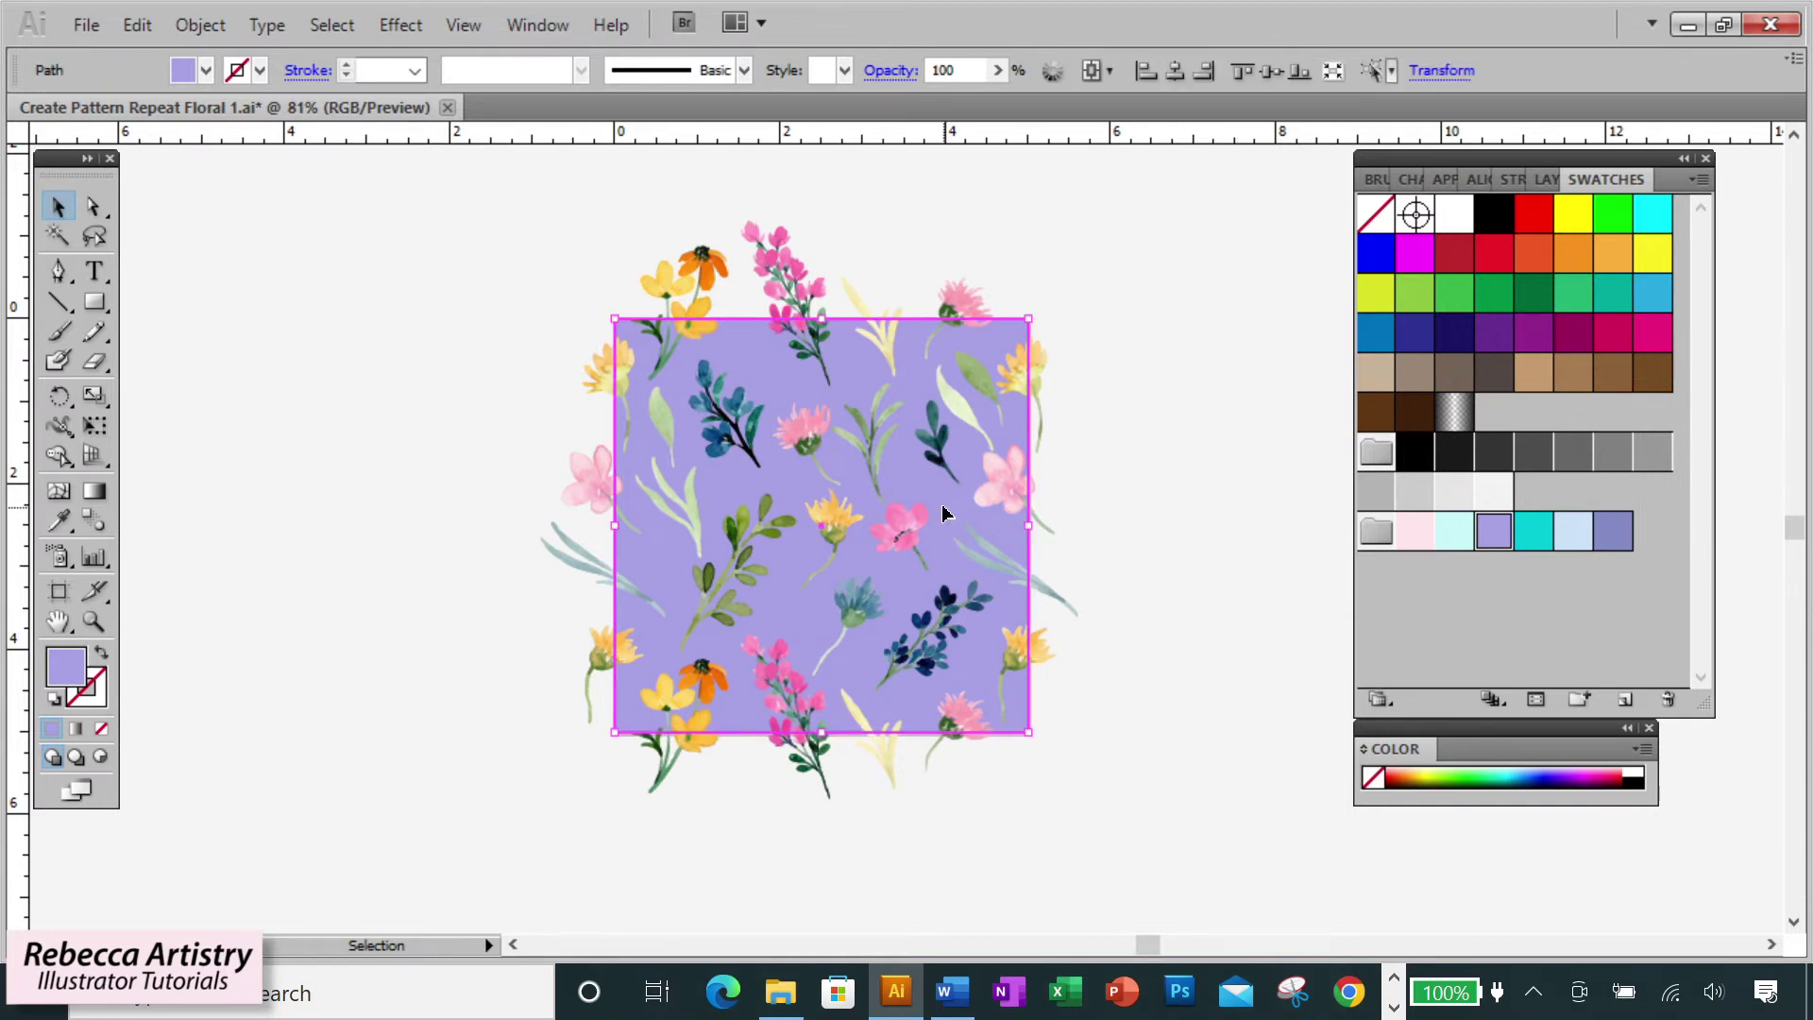
- Paste a copy of the lavender square behind the tile and give it no fill and no stroke
key(ctrl+c)
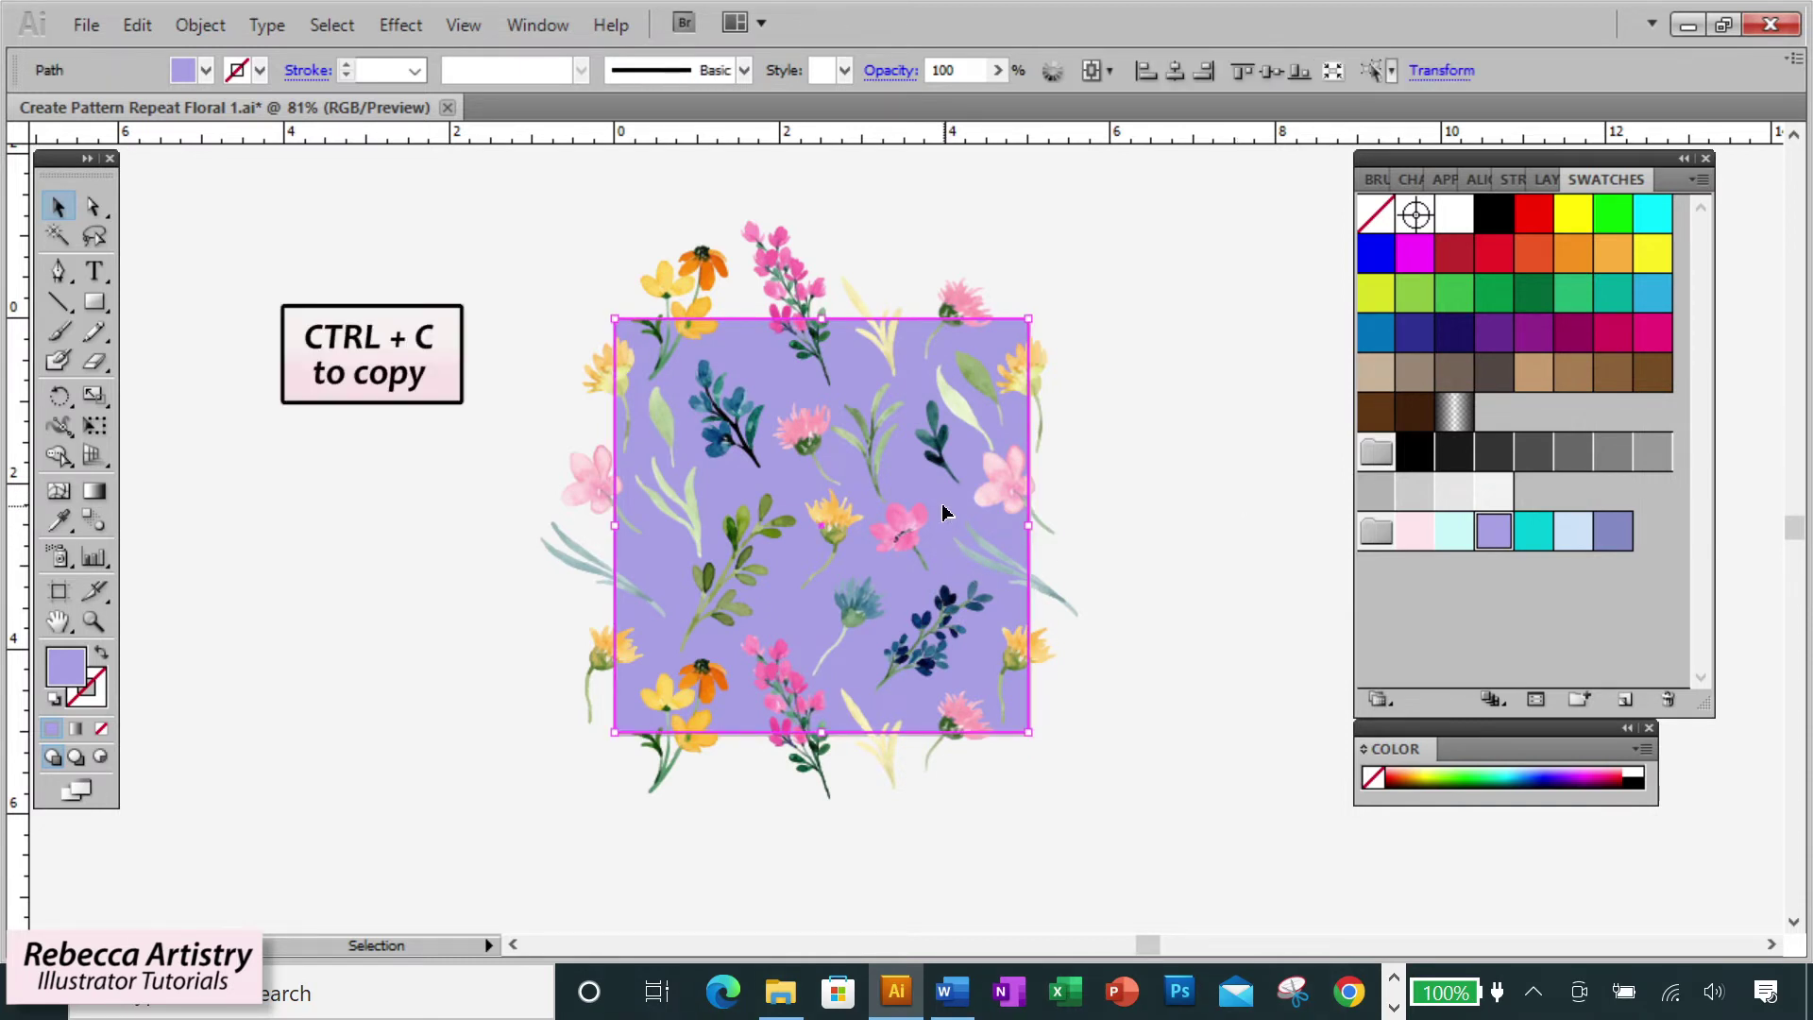
key(ctrl+b)
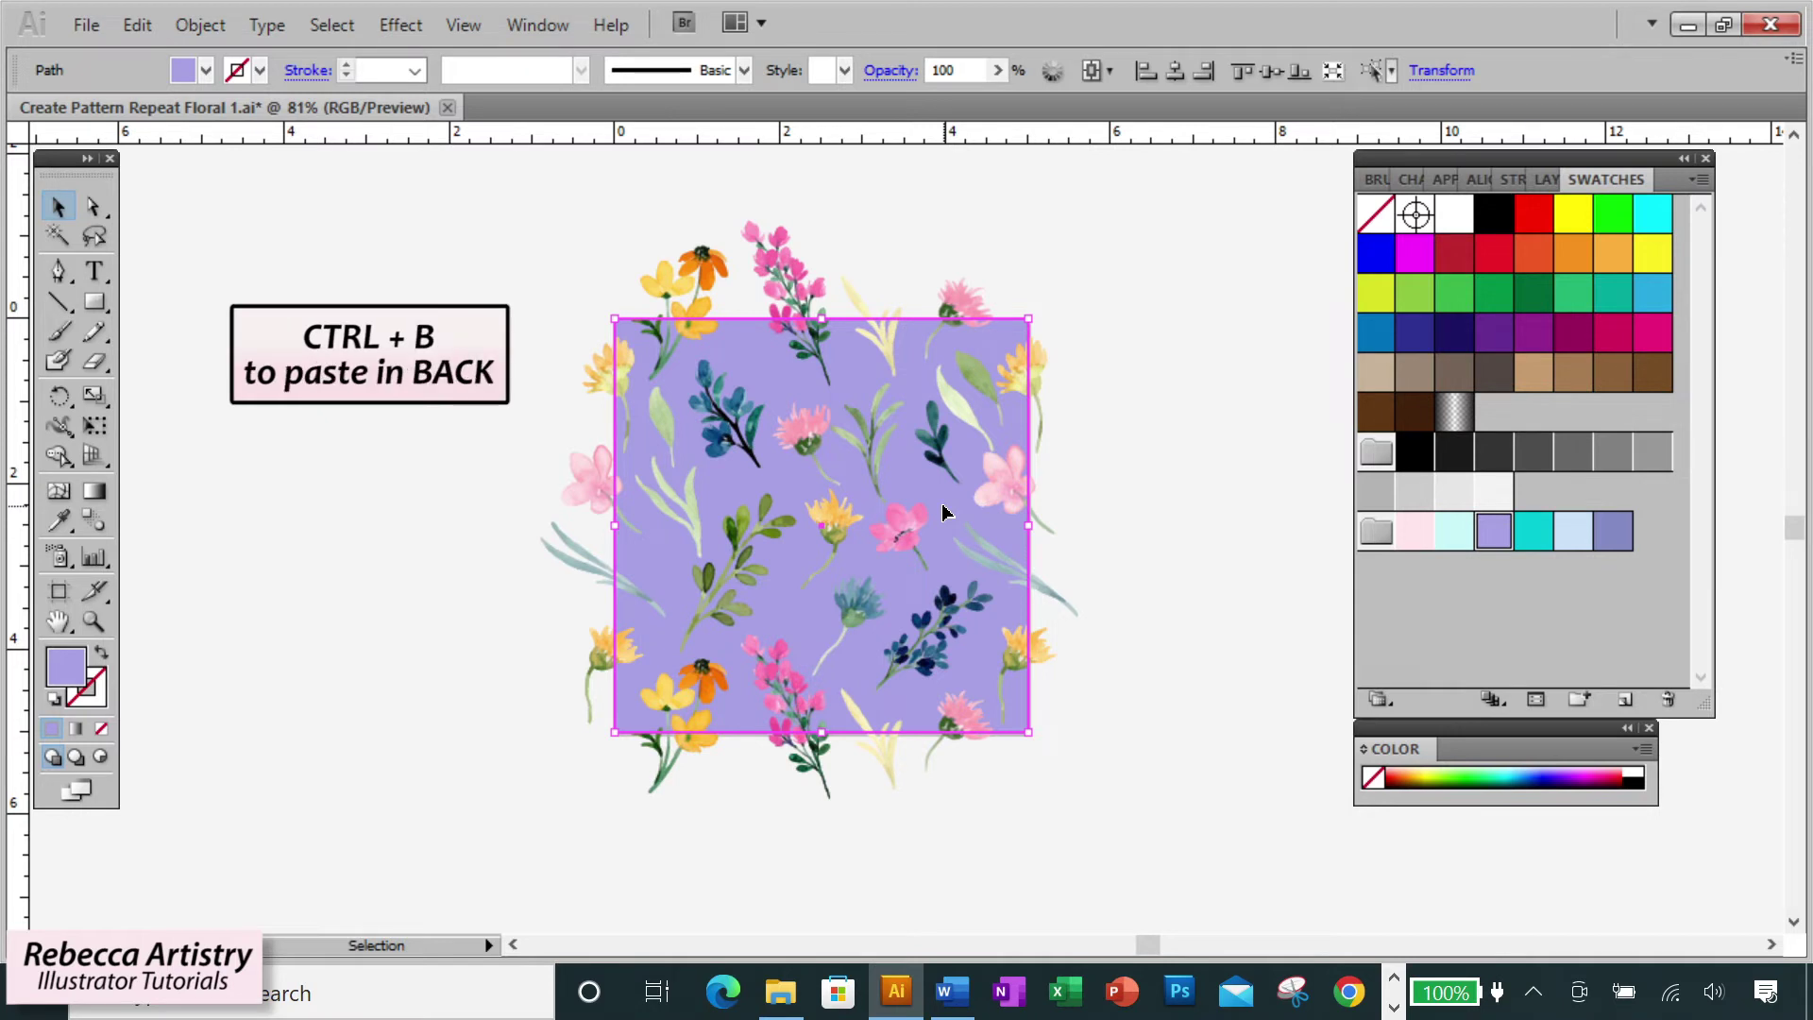
key(ctrl)
ctrl+click(948, 515)
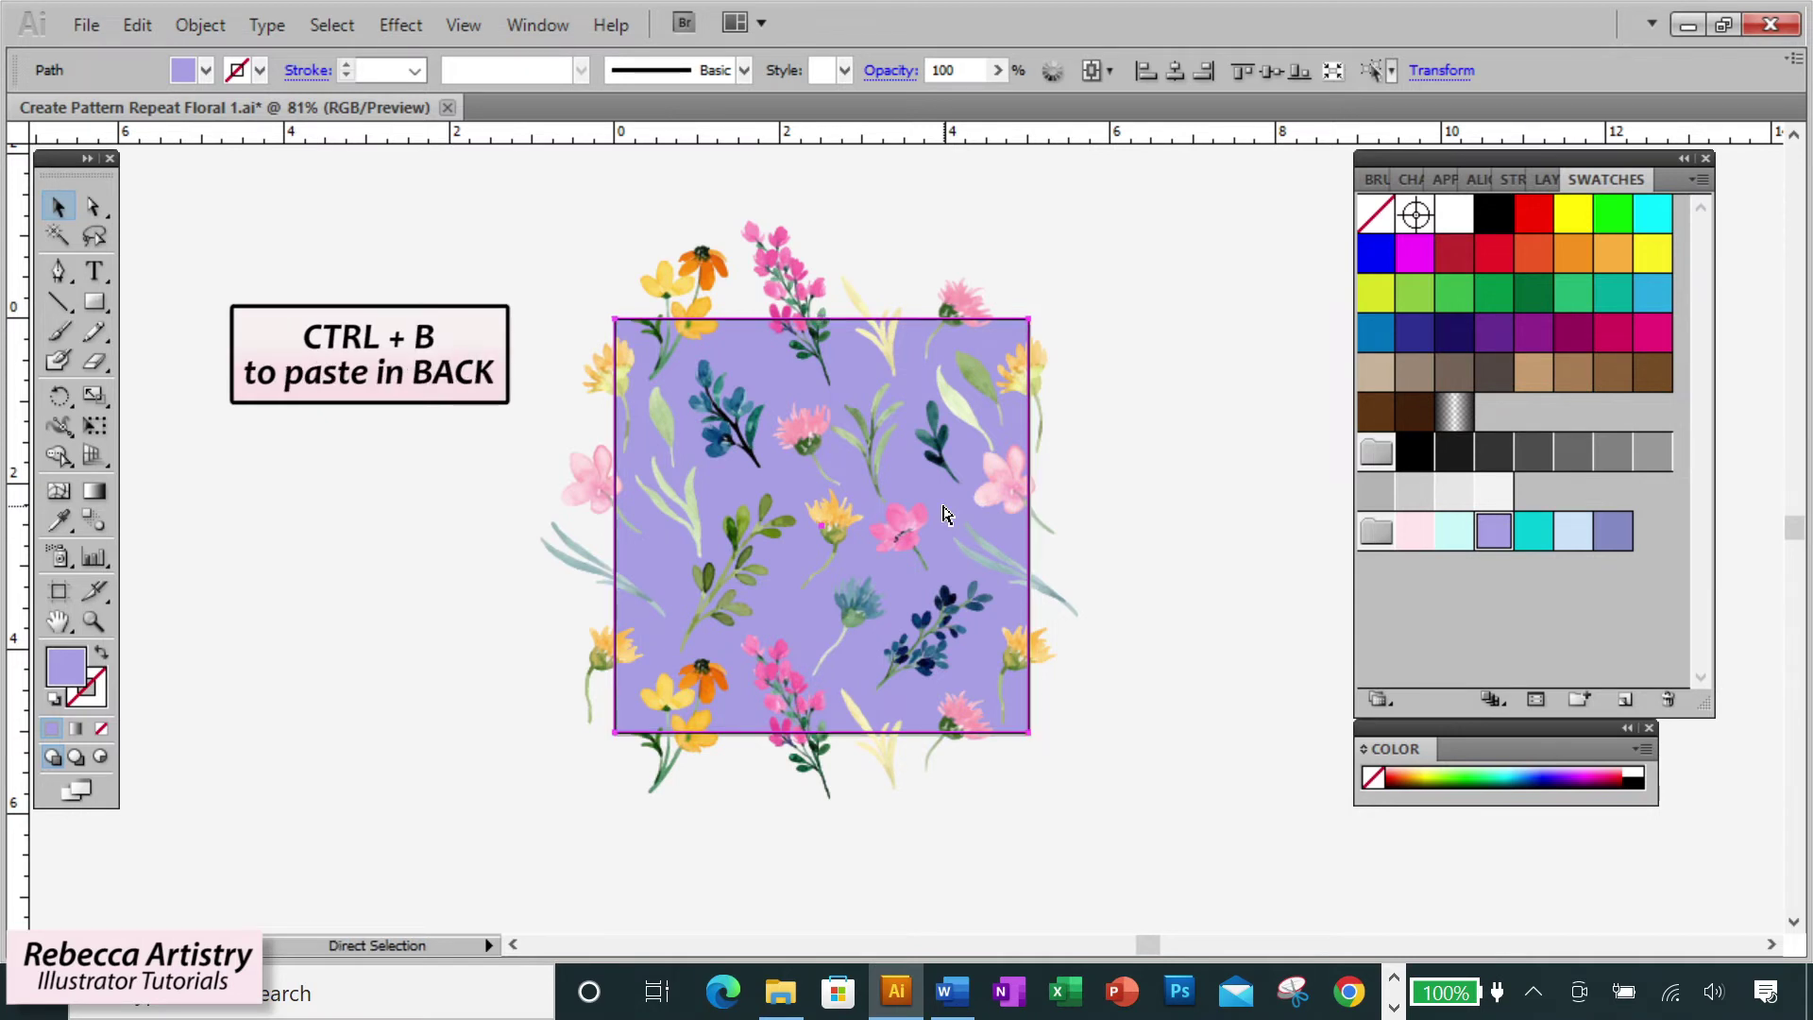
click(947, 515)
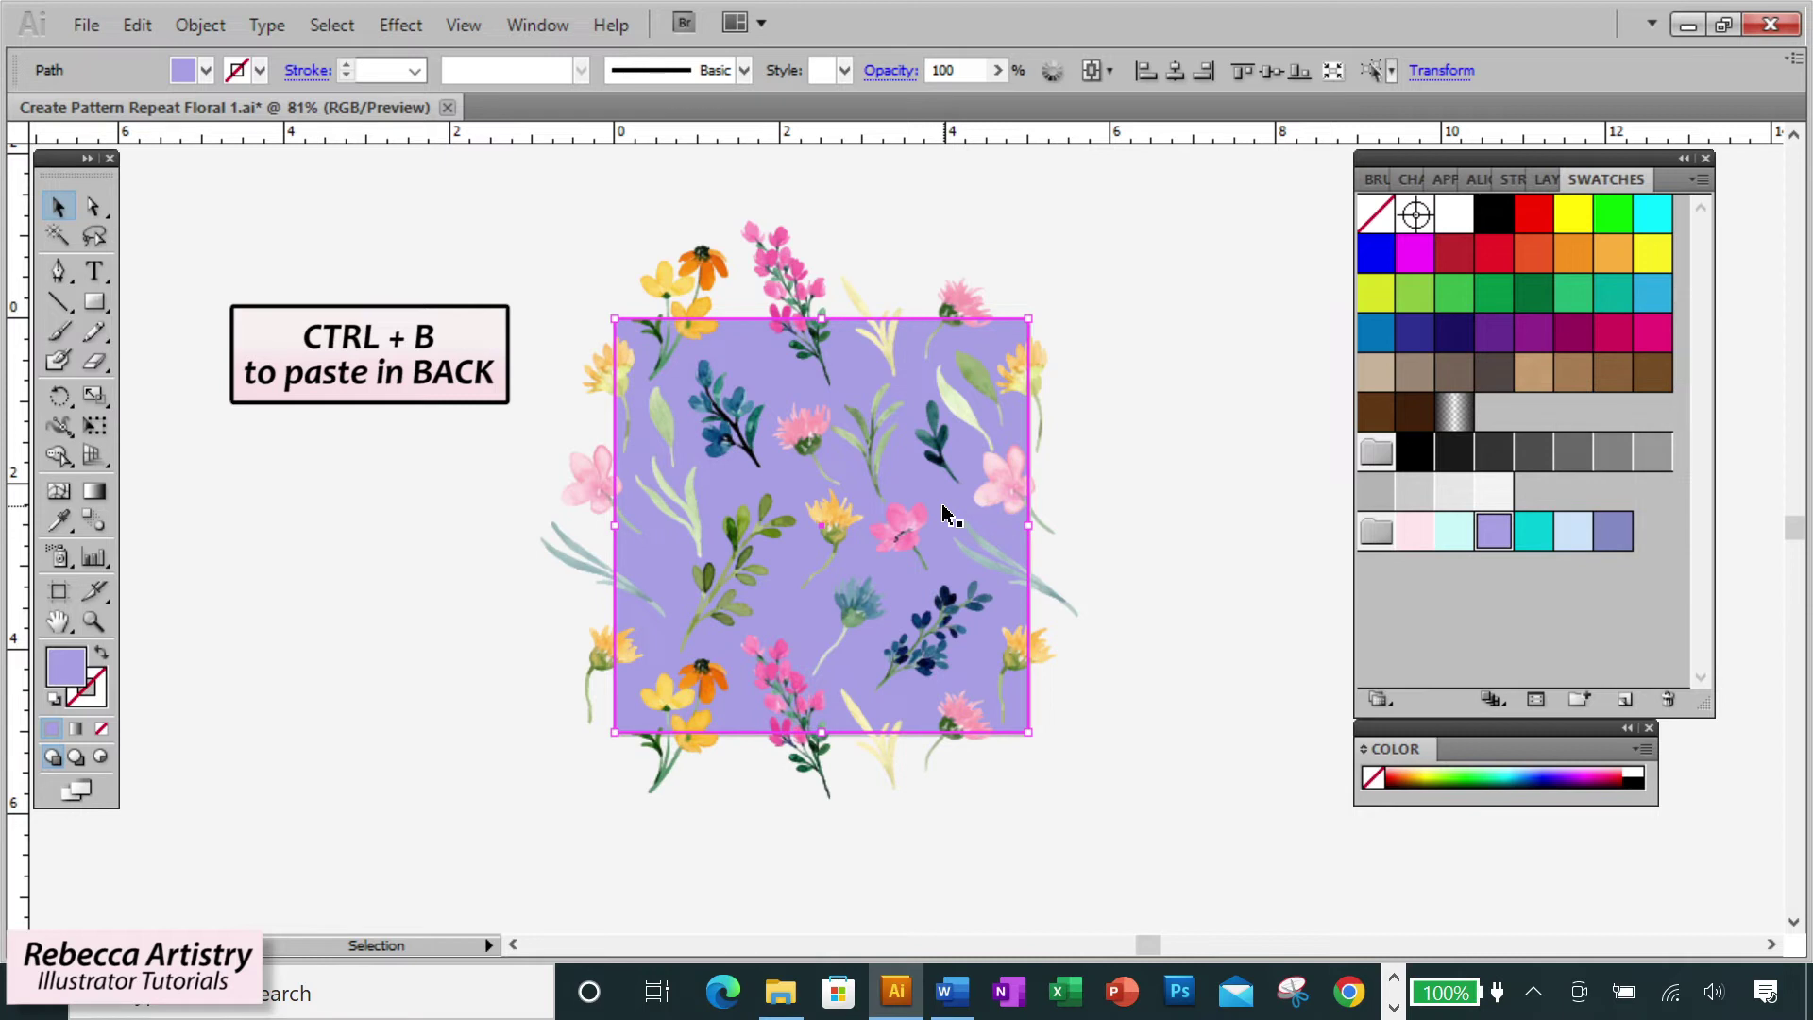
click(101, 729)
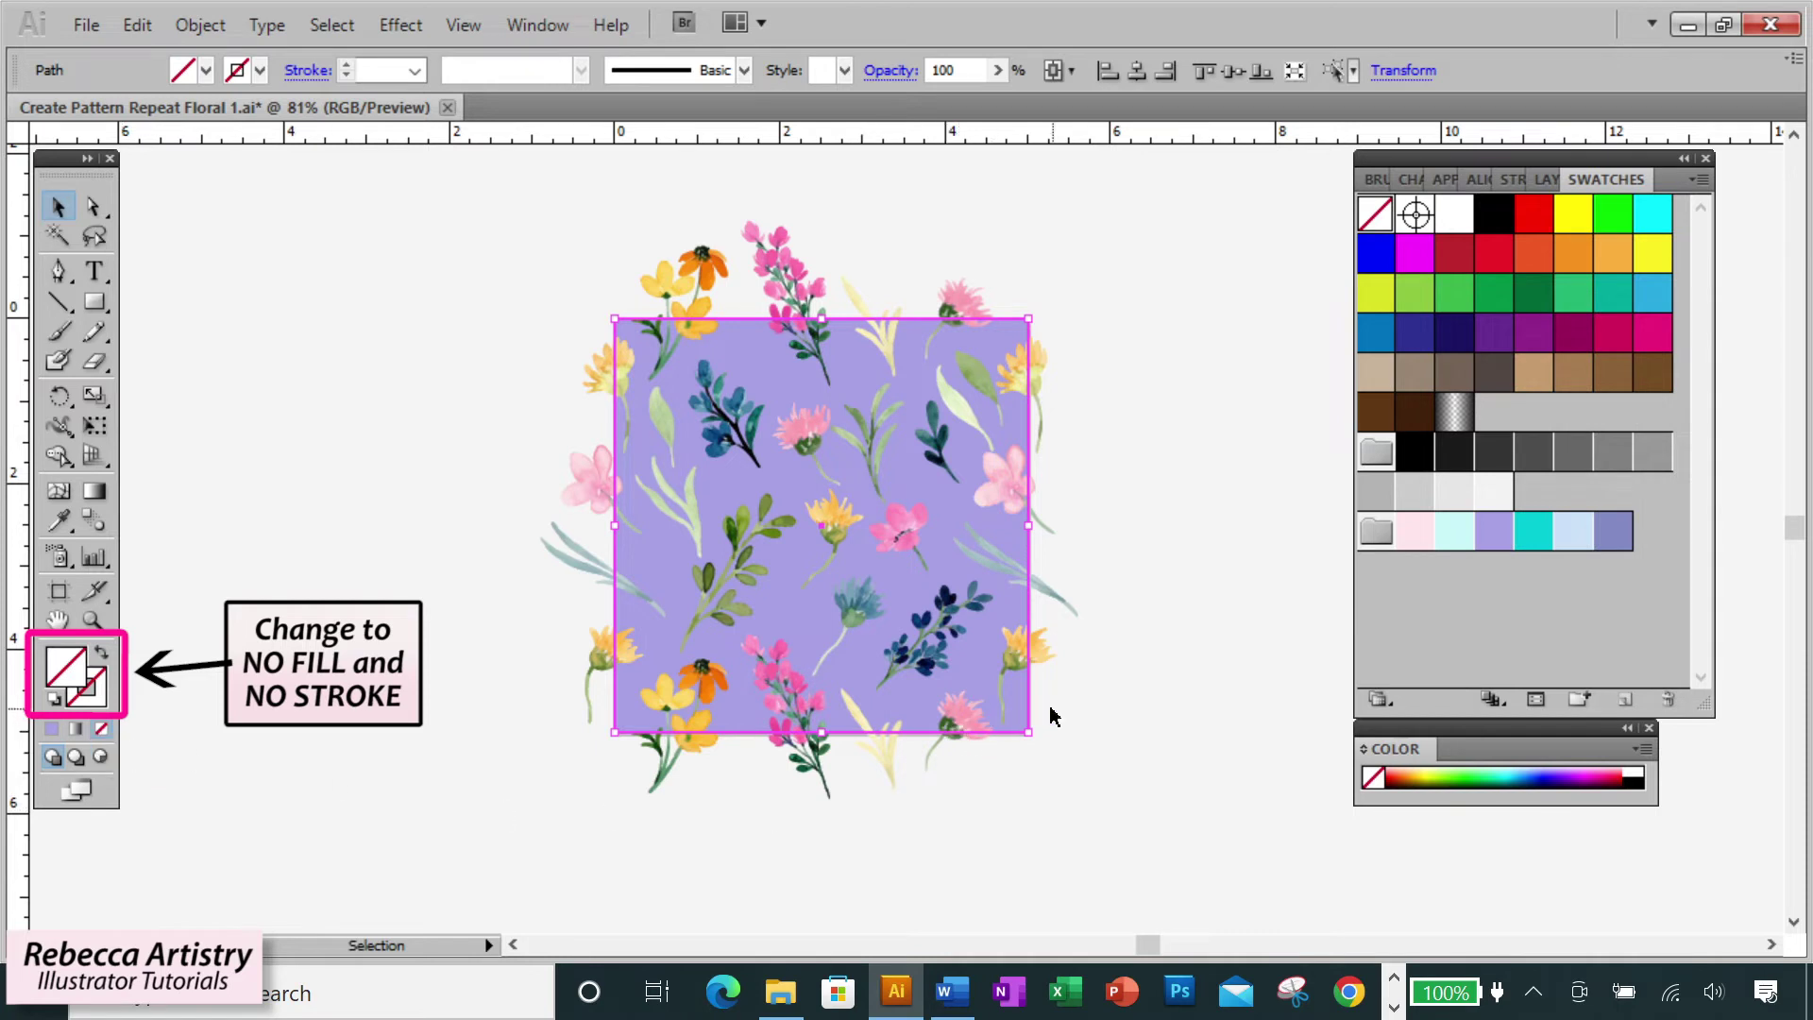
click(1161, 697)
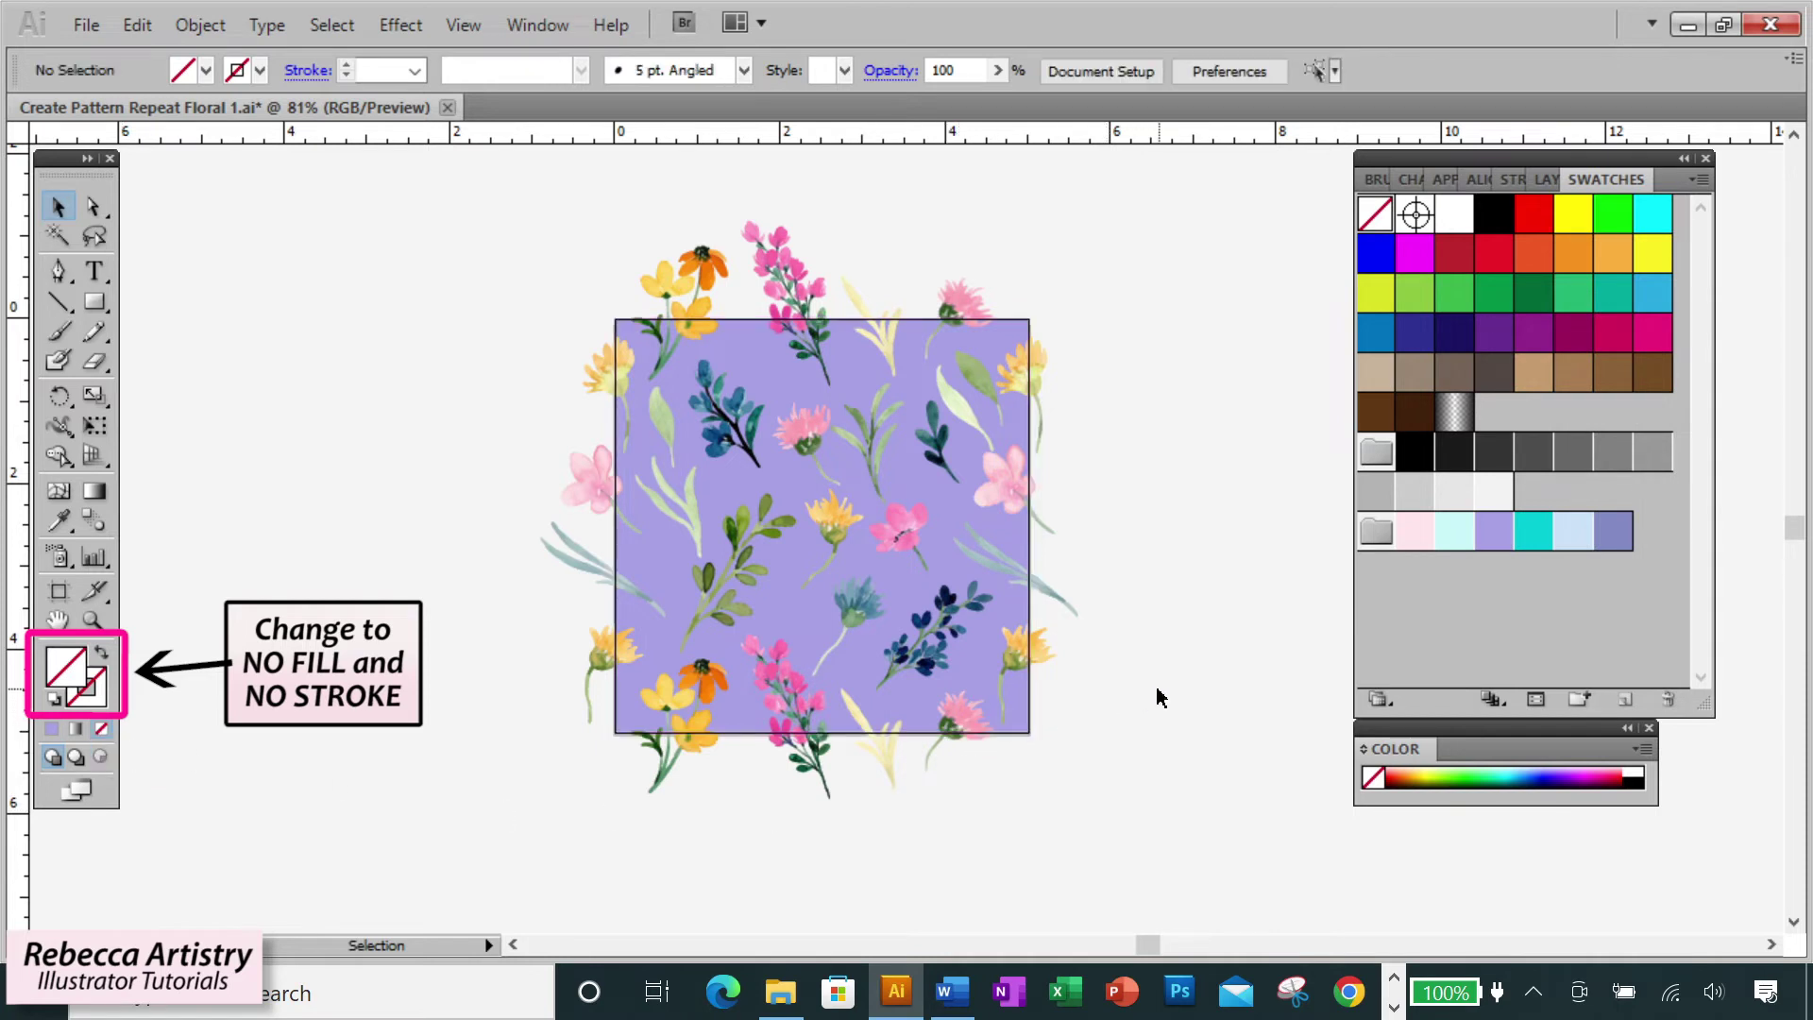
- Add the whole floral tile to Swatches as New Pattern Swatch 1, then zoom out
drag(454, 203, 1189, 878)
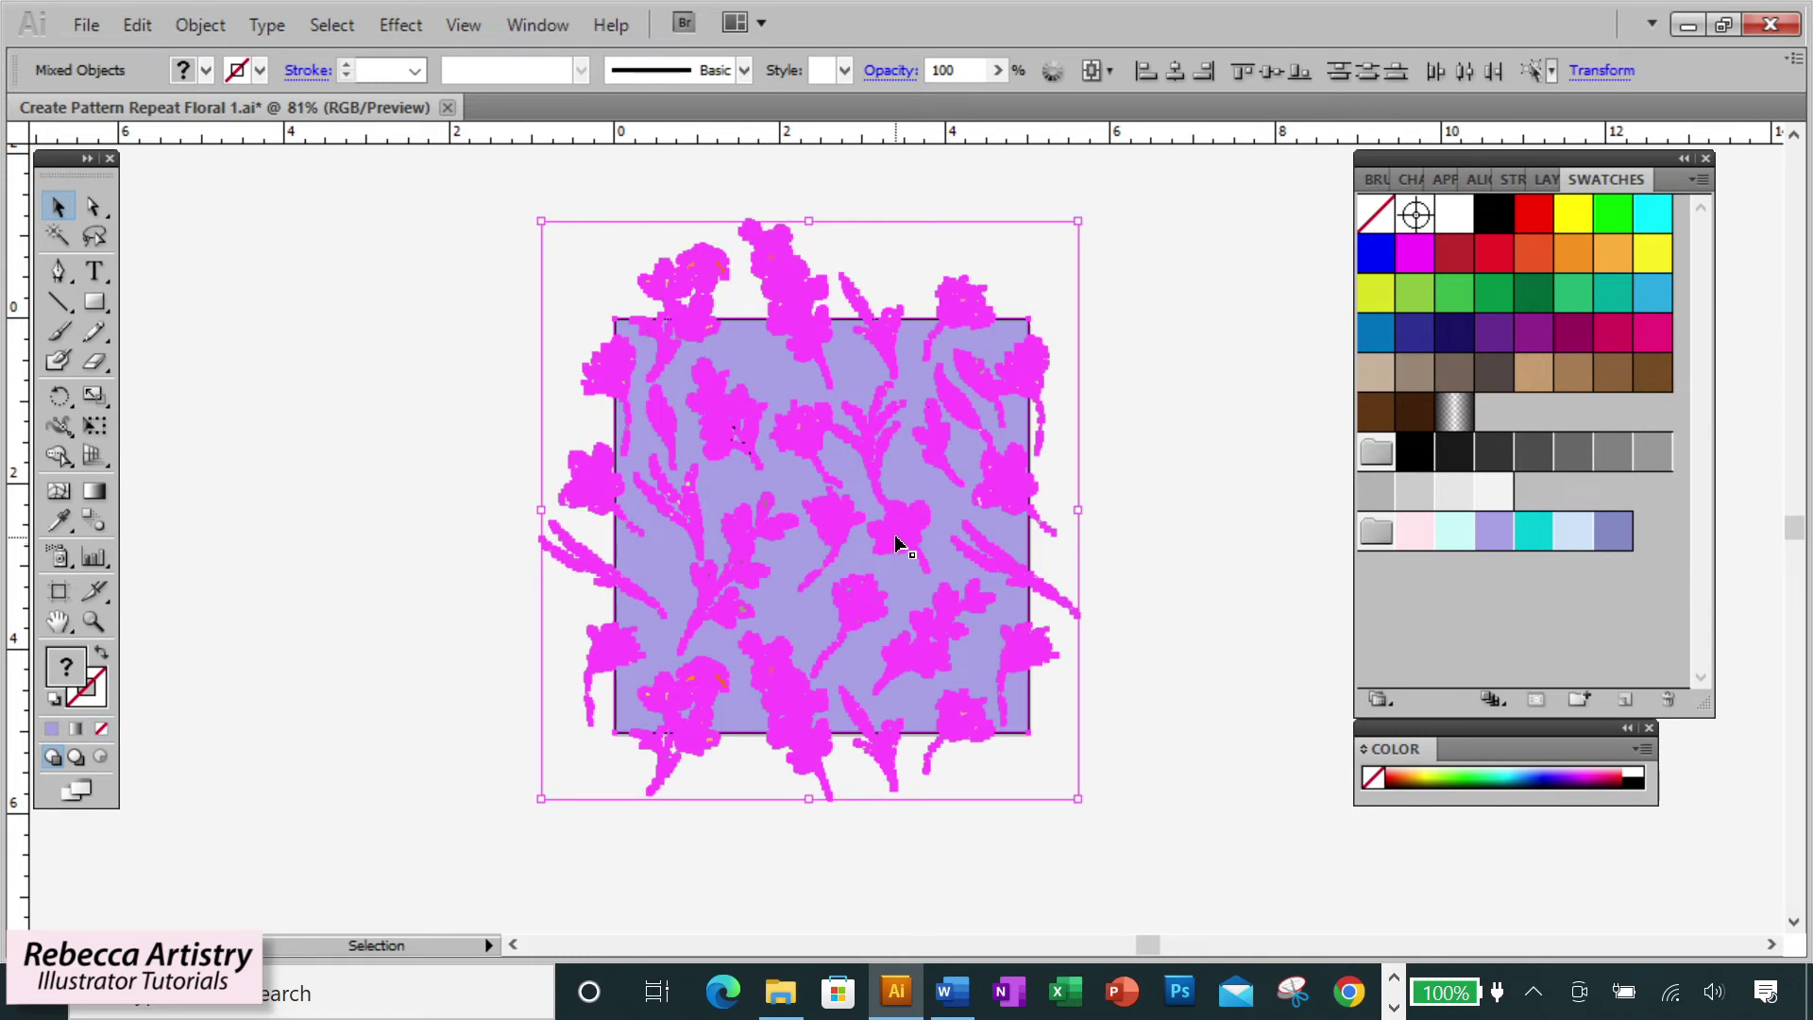
drag(897, 545, 1504, 586)
click(1282, 557)
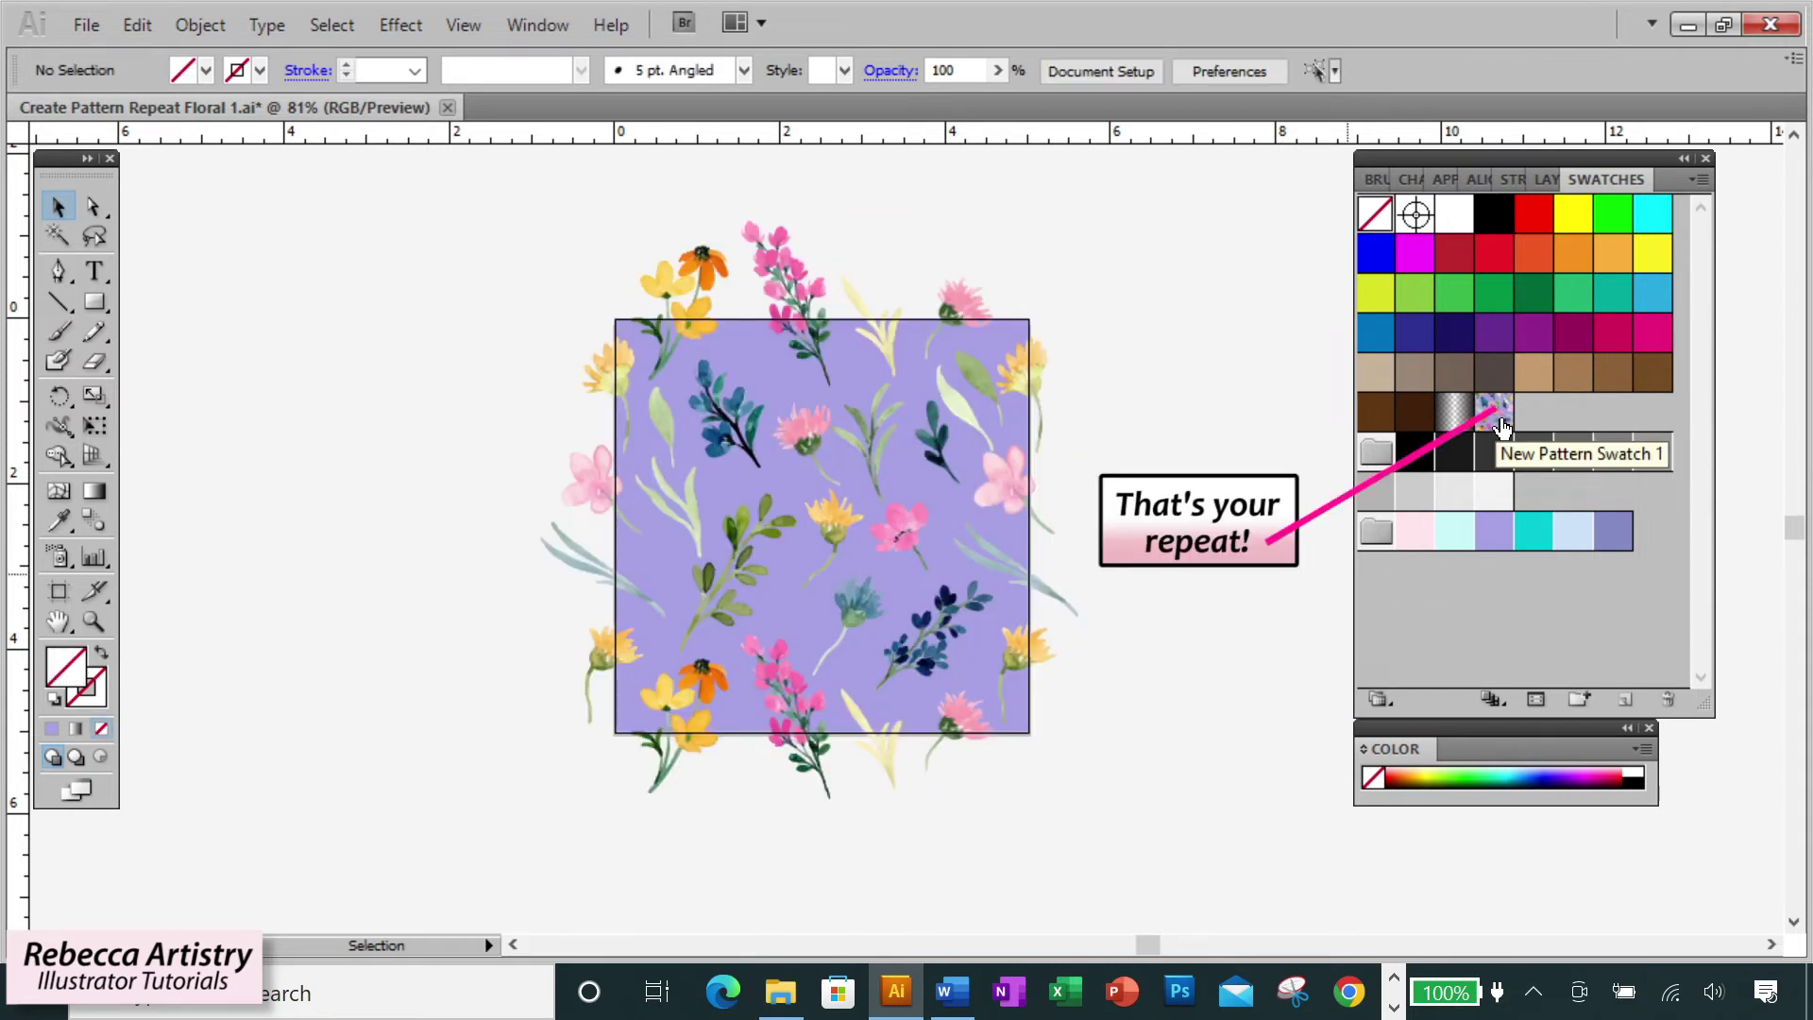
drag(1147, 944, 1203, 945)
key(ctrl+minus)
key(ctrl+minus)
- Draw a large test rectangle beside the tile and fill it with New Pattern Swatch 1
key(m)
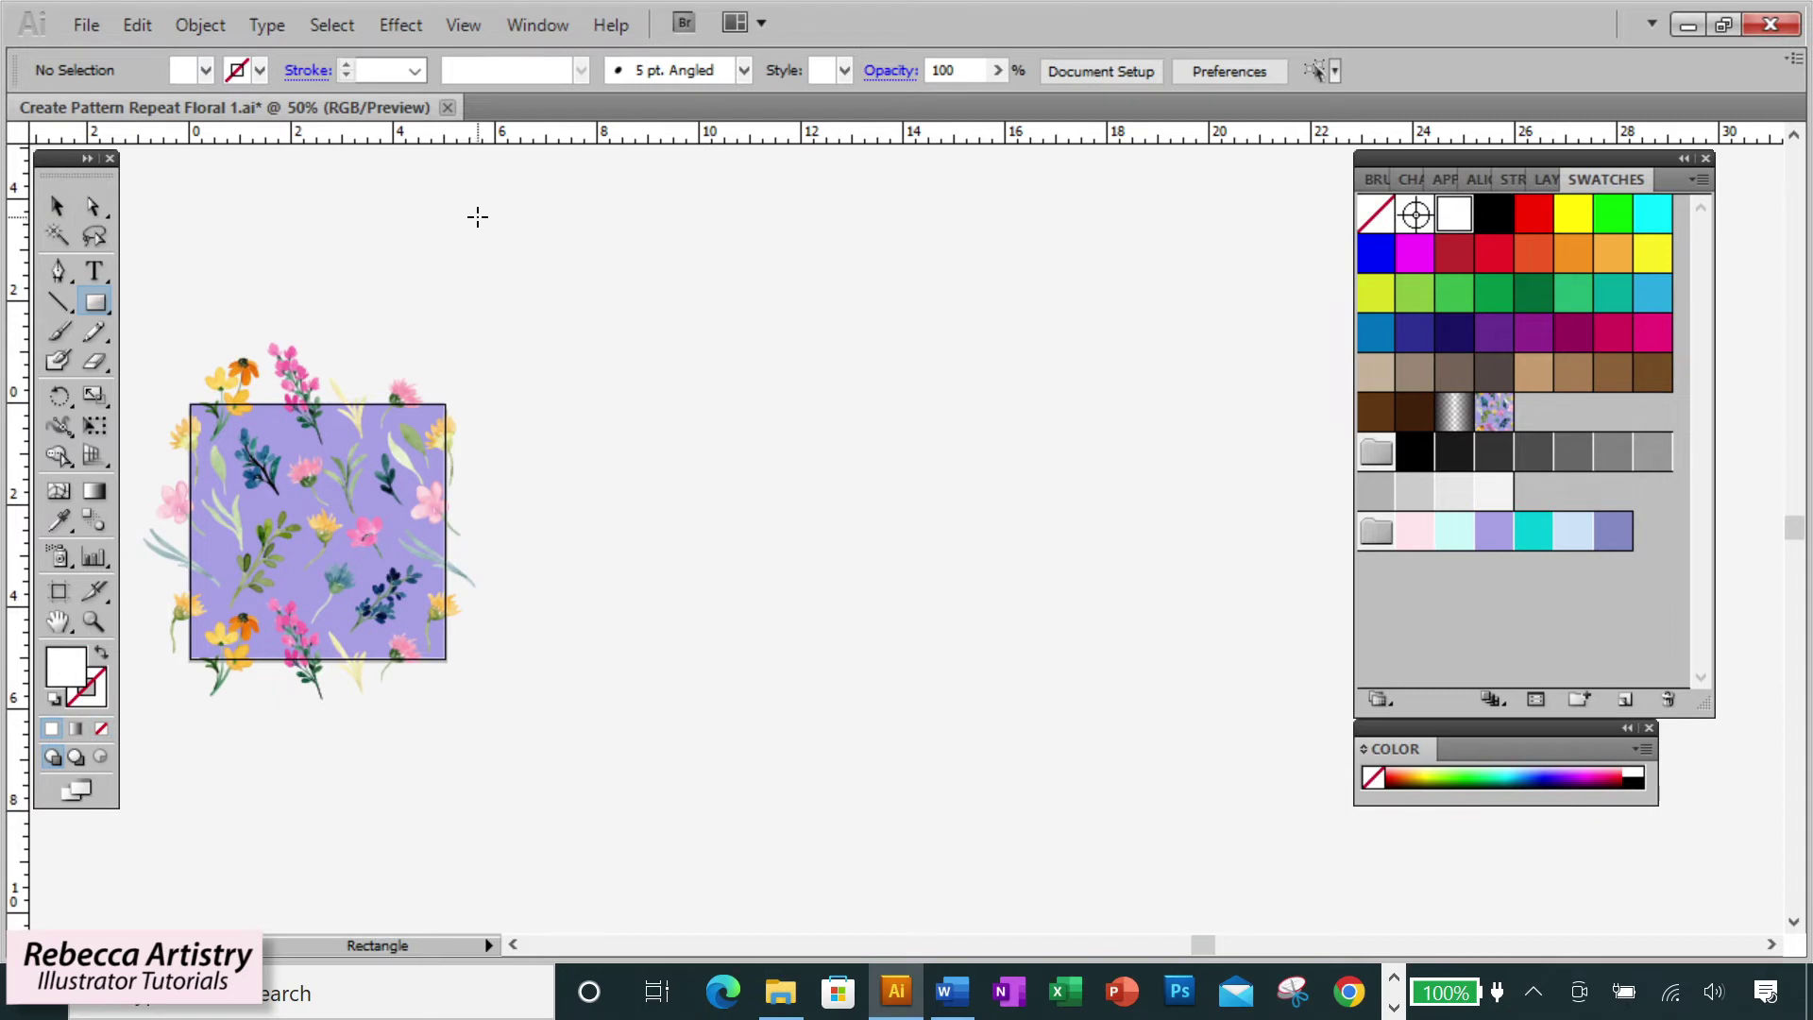
drag(489, 222, 1311, 803)
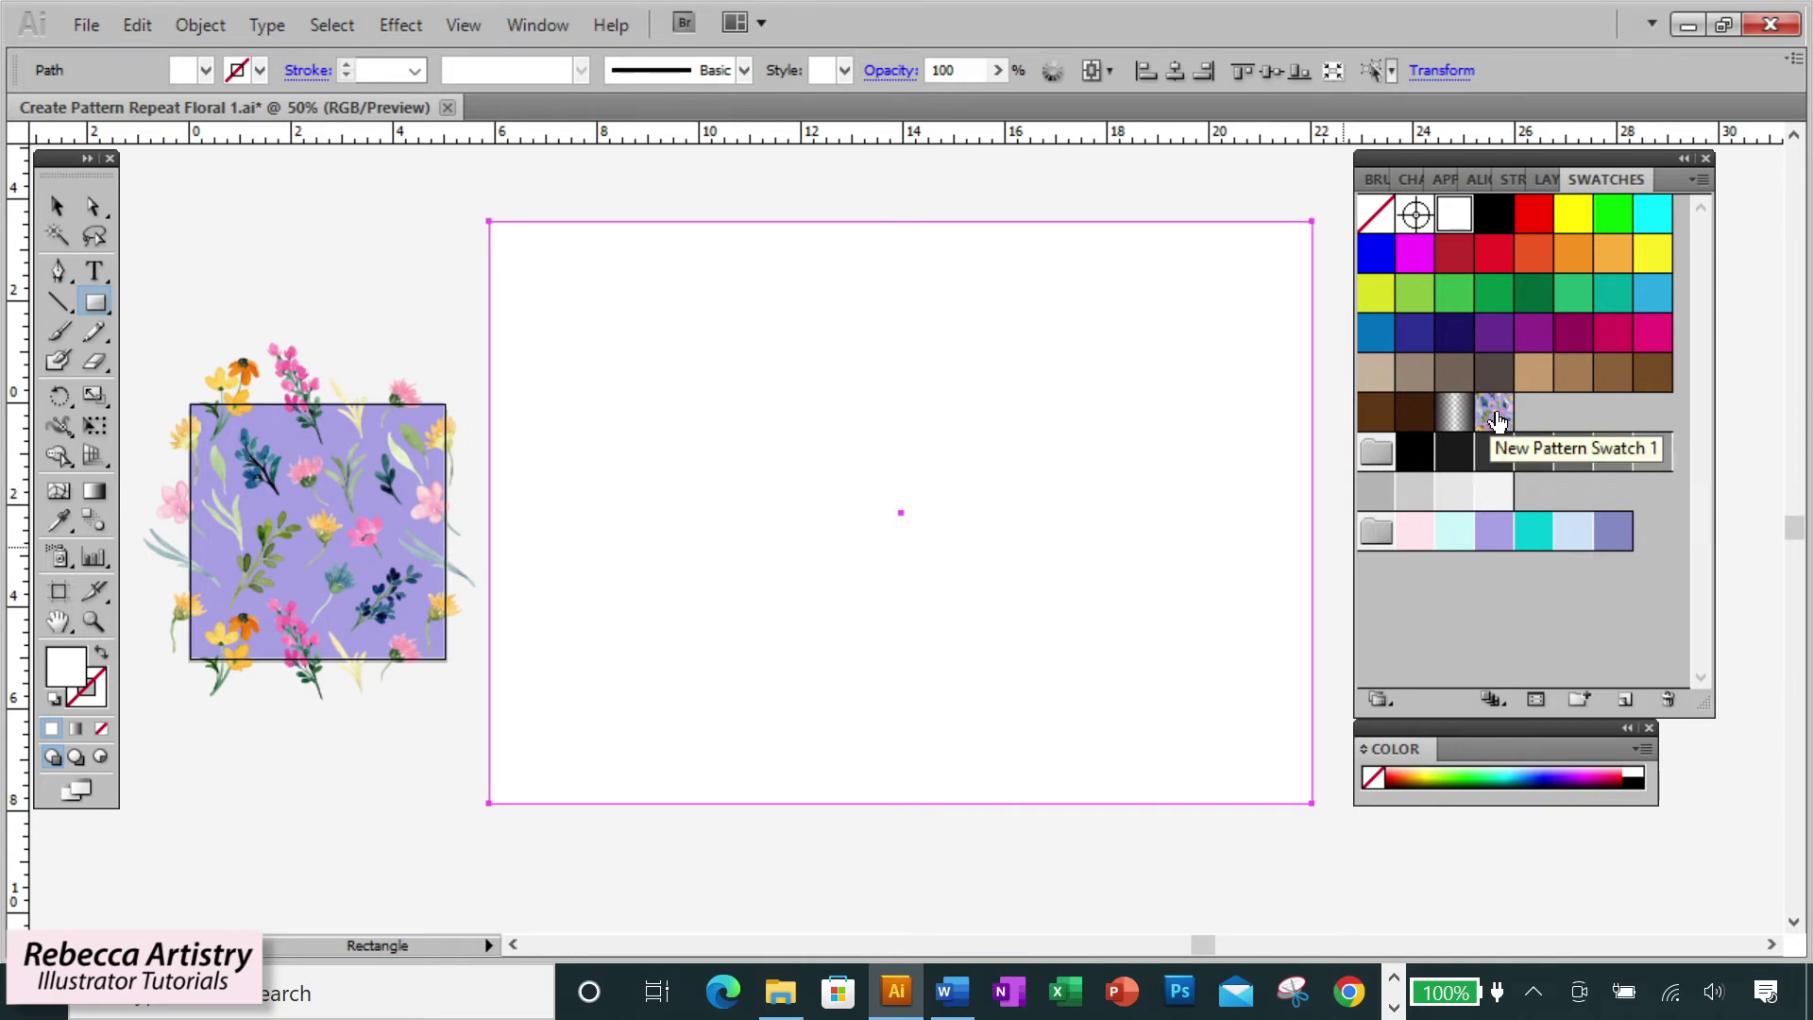
click(1495, 414)
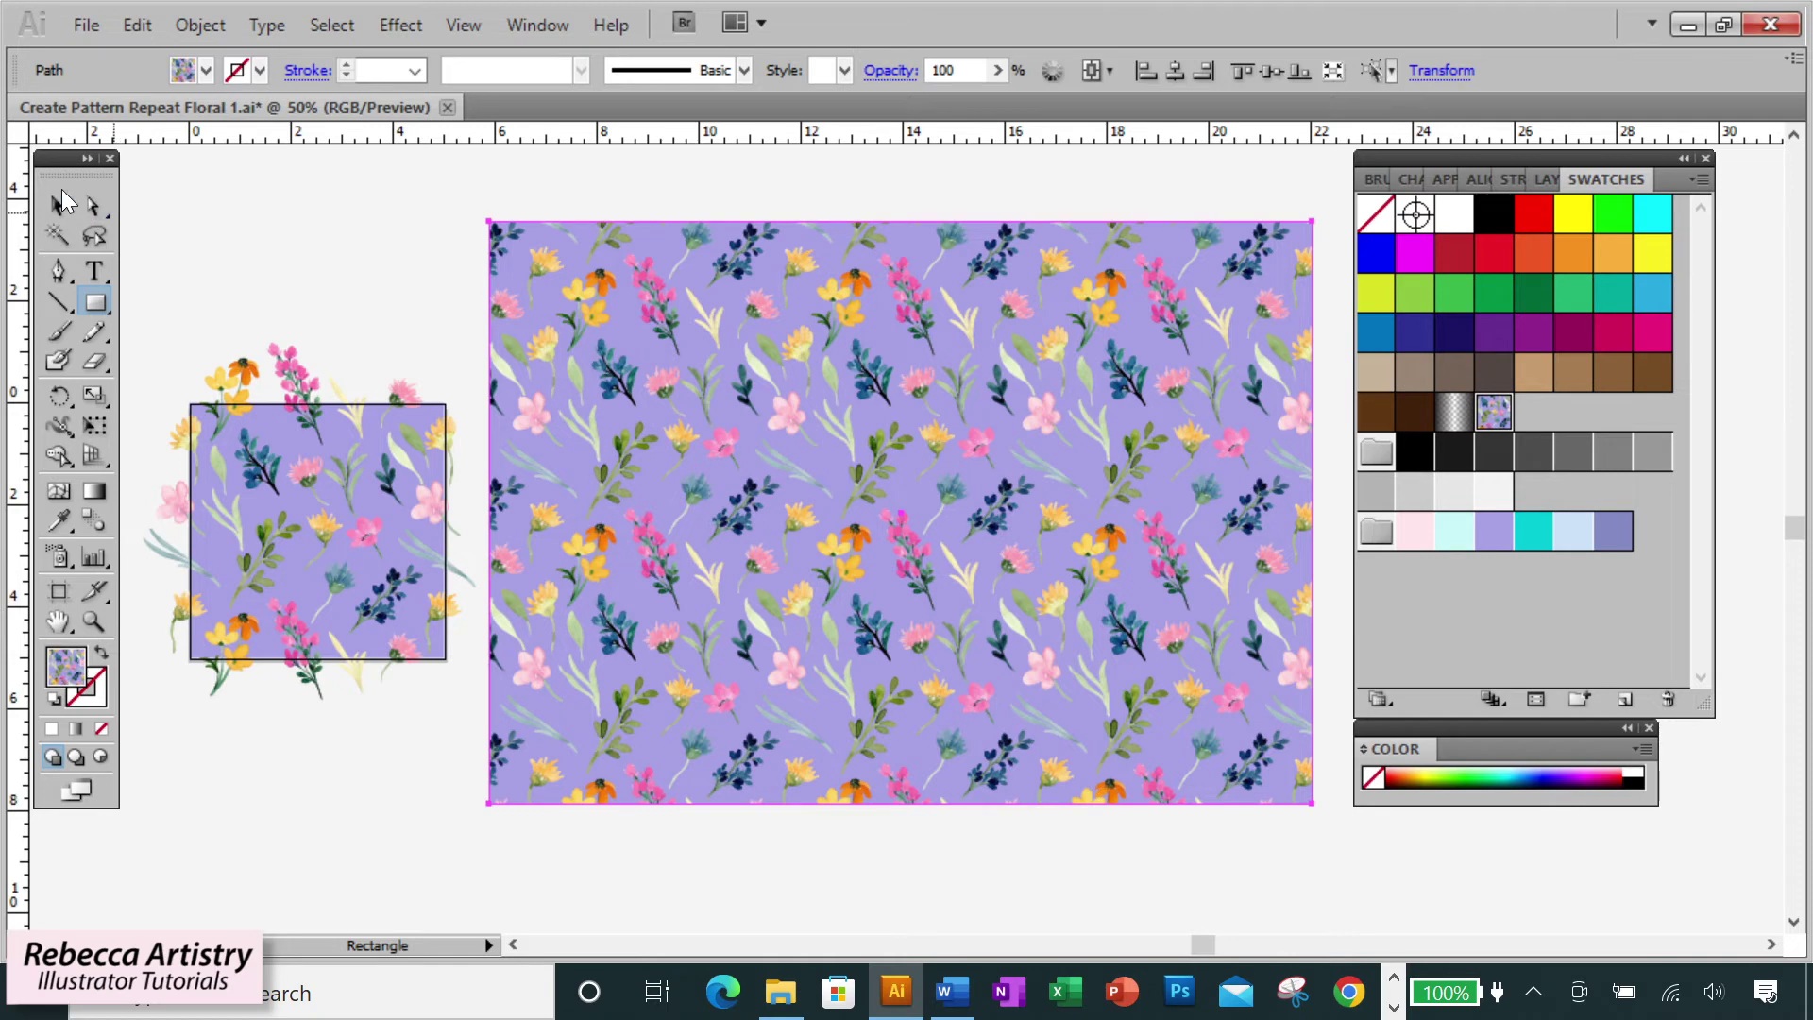
click(57, 205)
click(279, 231)
- Zoom in on the pattern-filled test rectangle and scroll around to check for seams
key(z)
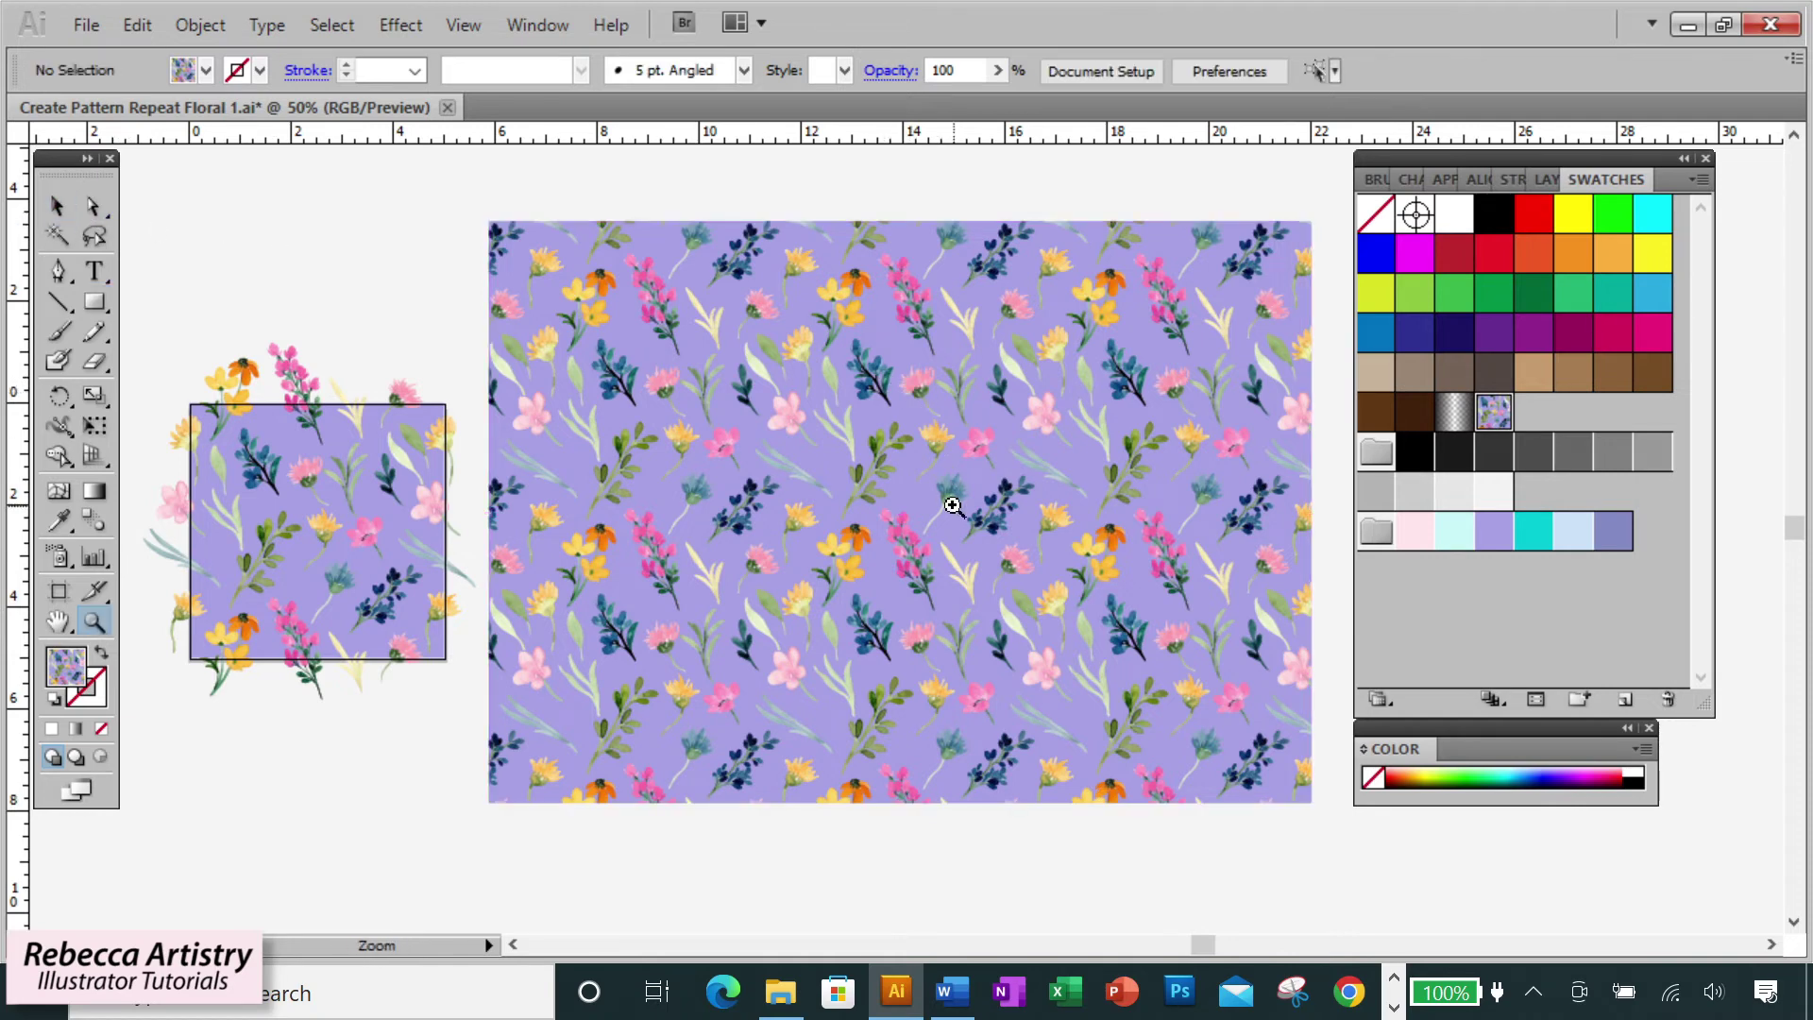
click(939, 342)
click(921, 593)
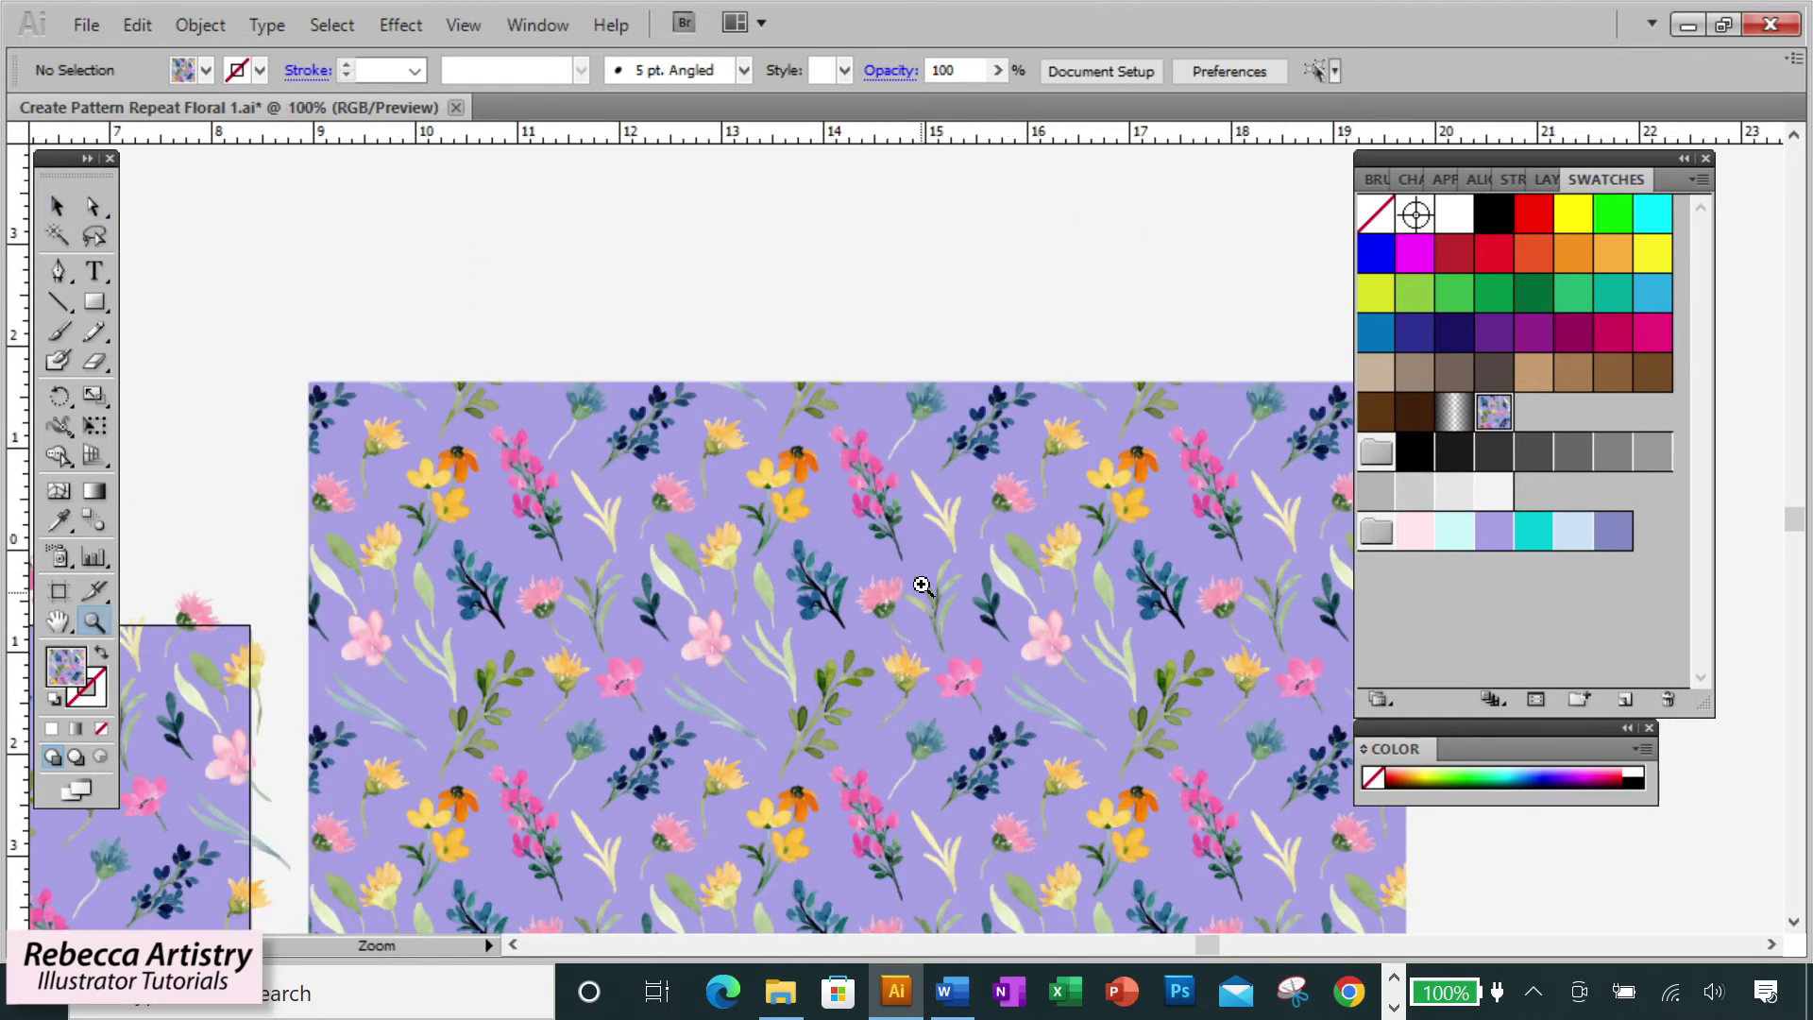
scroll(842, 446, up, 3)
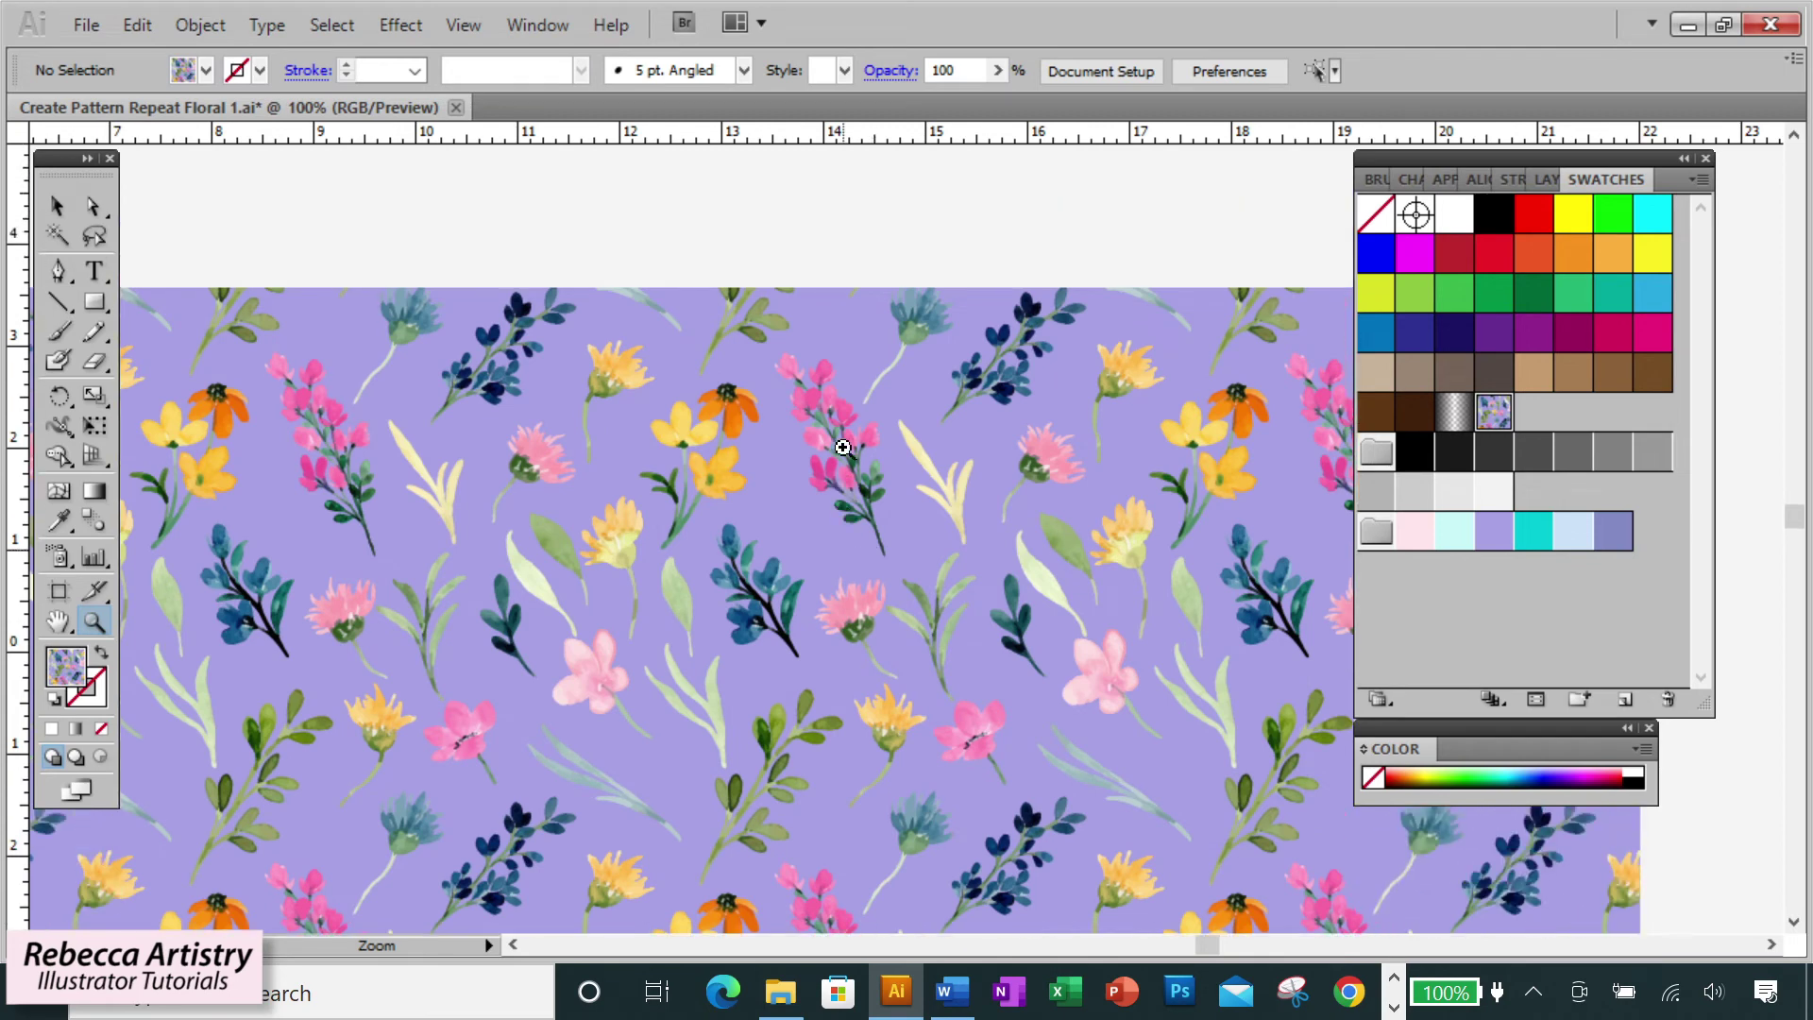
scroll(843, 445, down, 8)
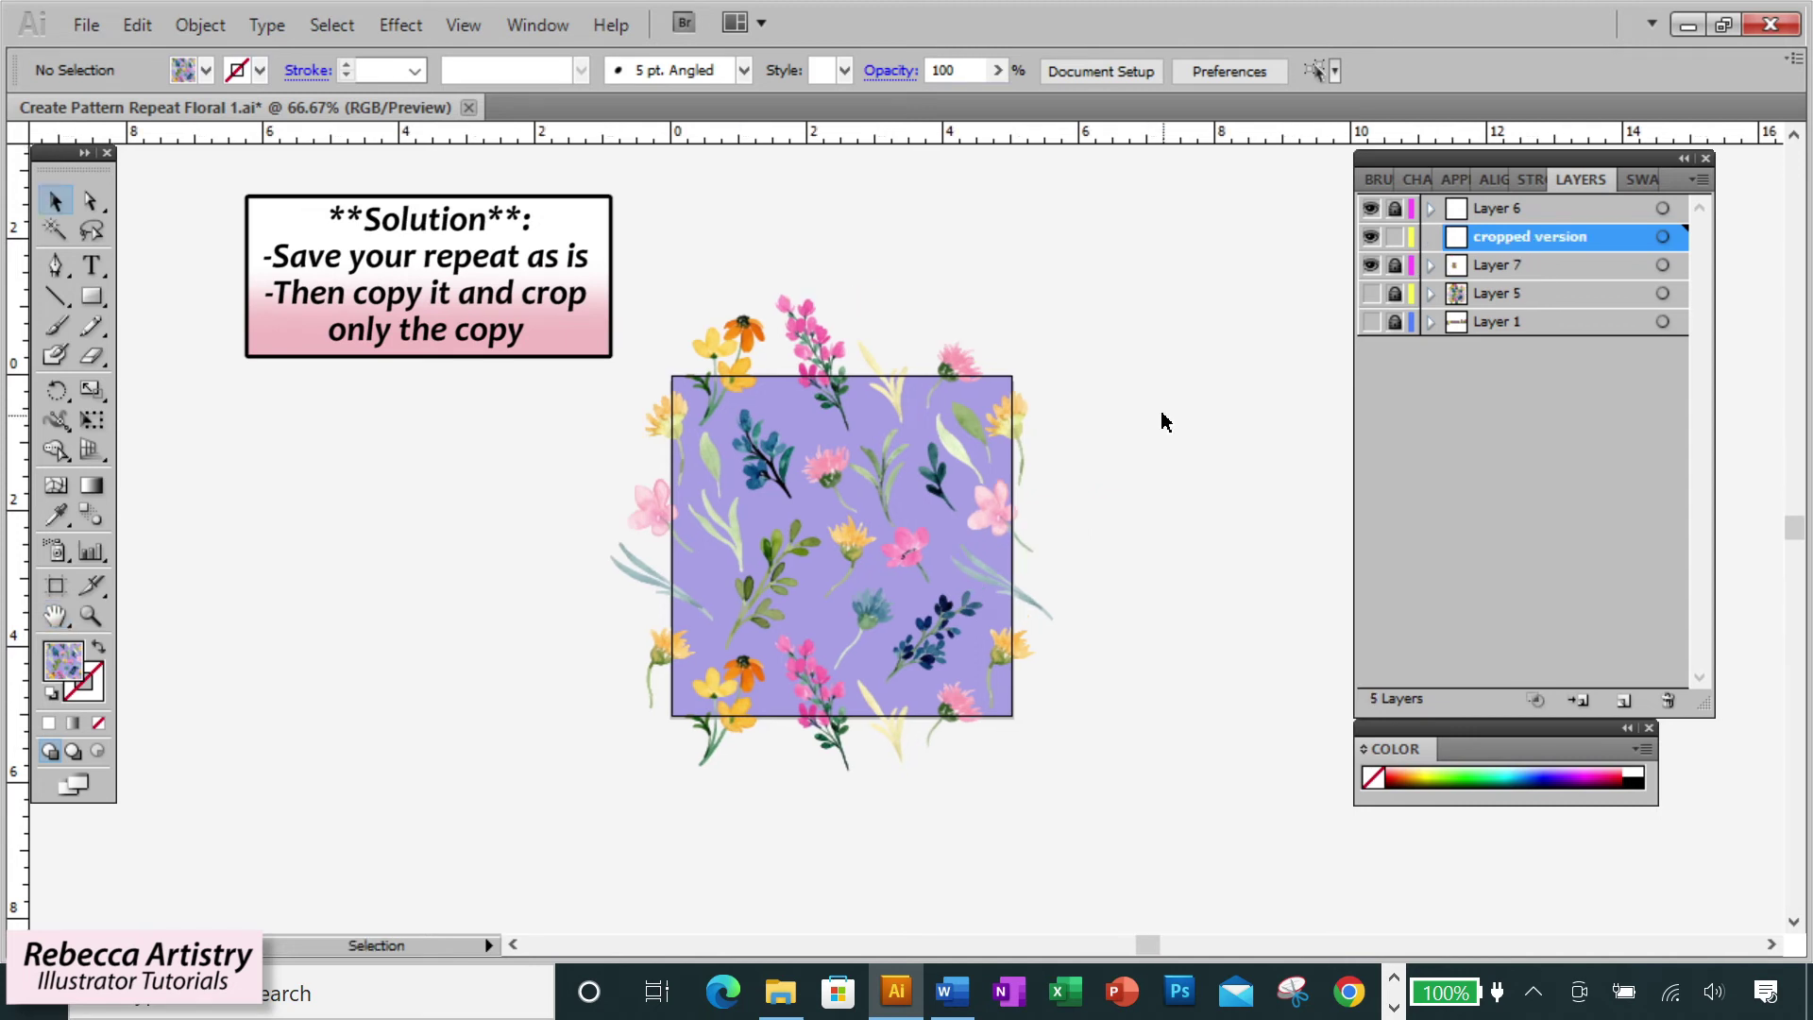
- Paste the tile onto the cropped version layer, shift it right, and select its bounding-box path
drag(1137, 945, 1171, 948)
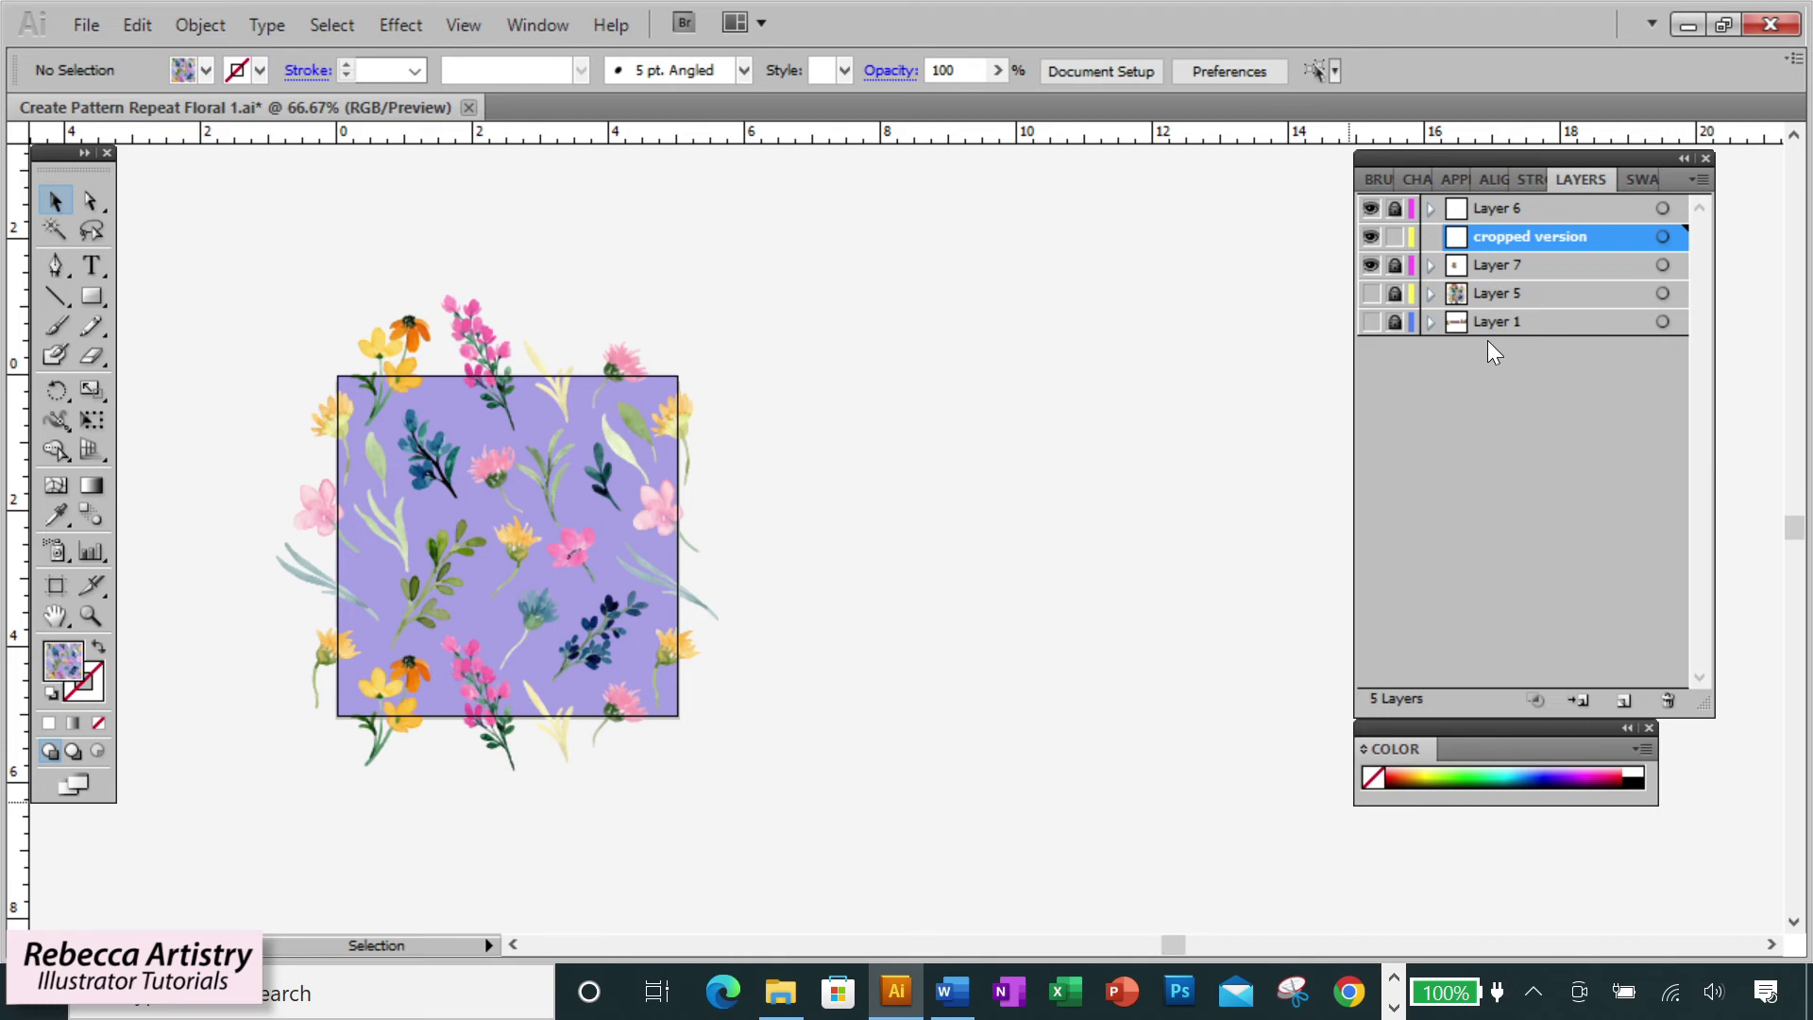
key(ctrl+f)
drag(696, 546, 1304, 615)
click(1303, 615)
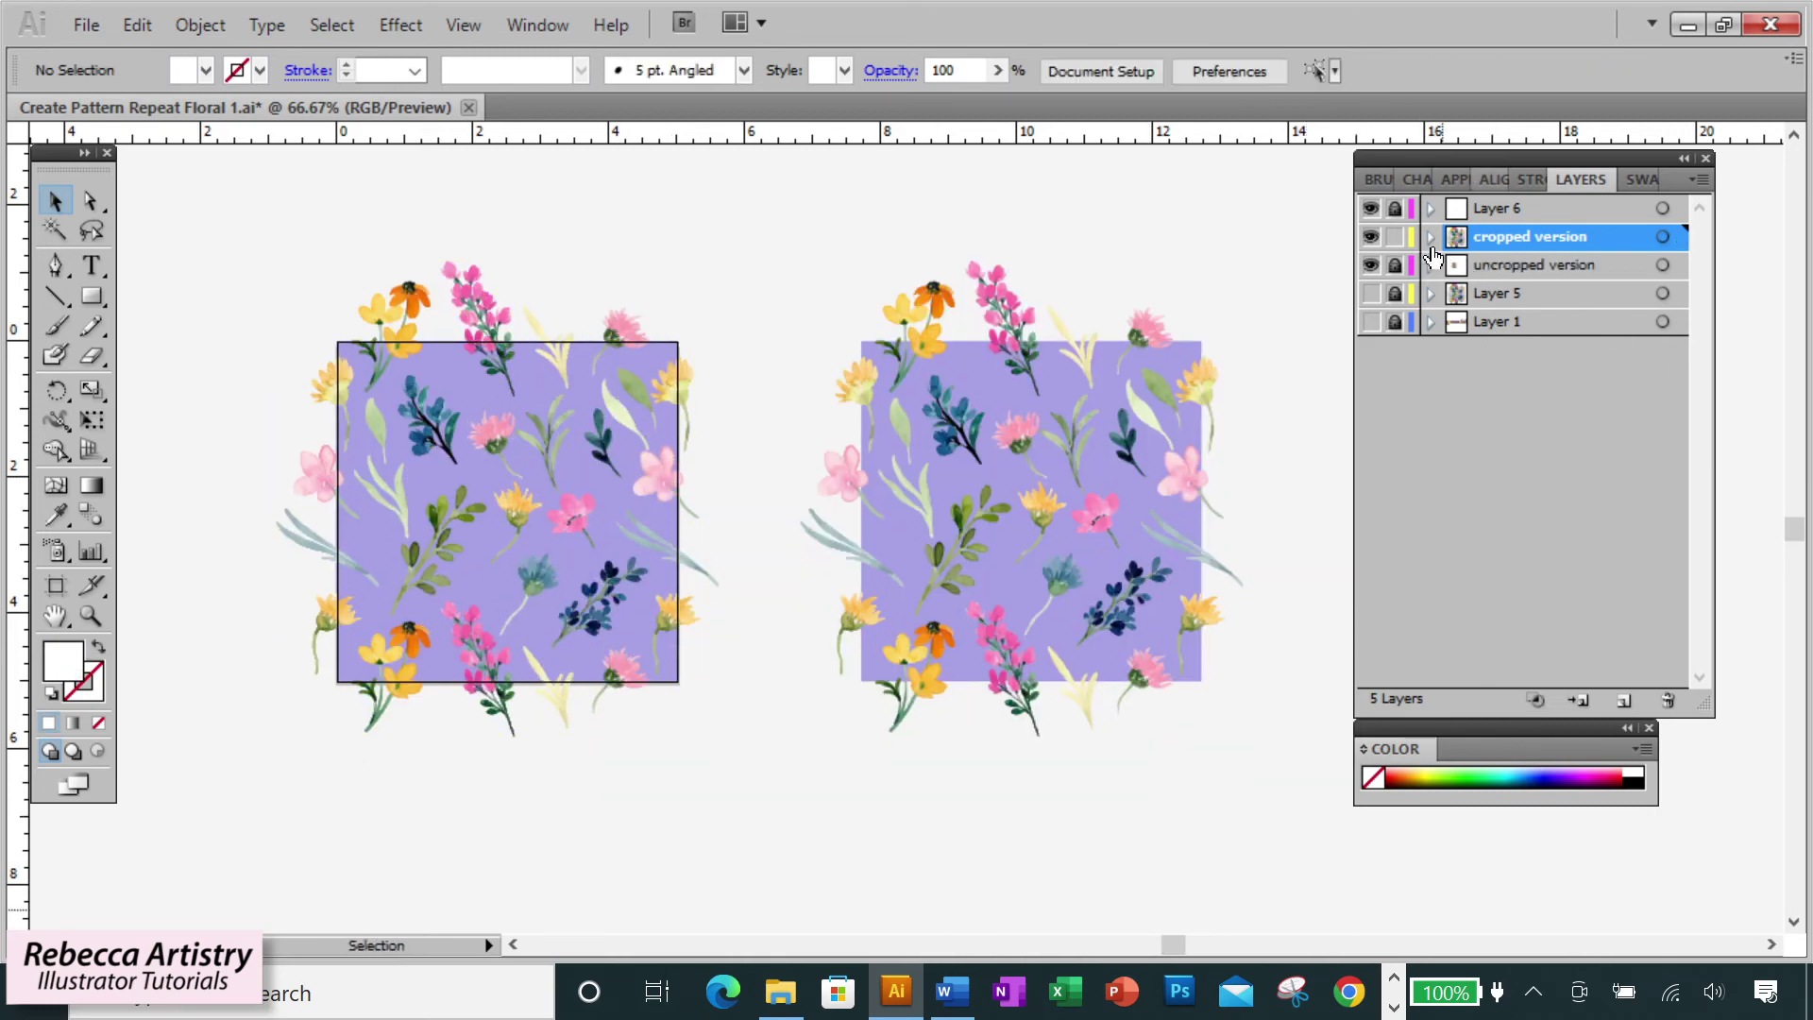
click(1431, 236)
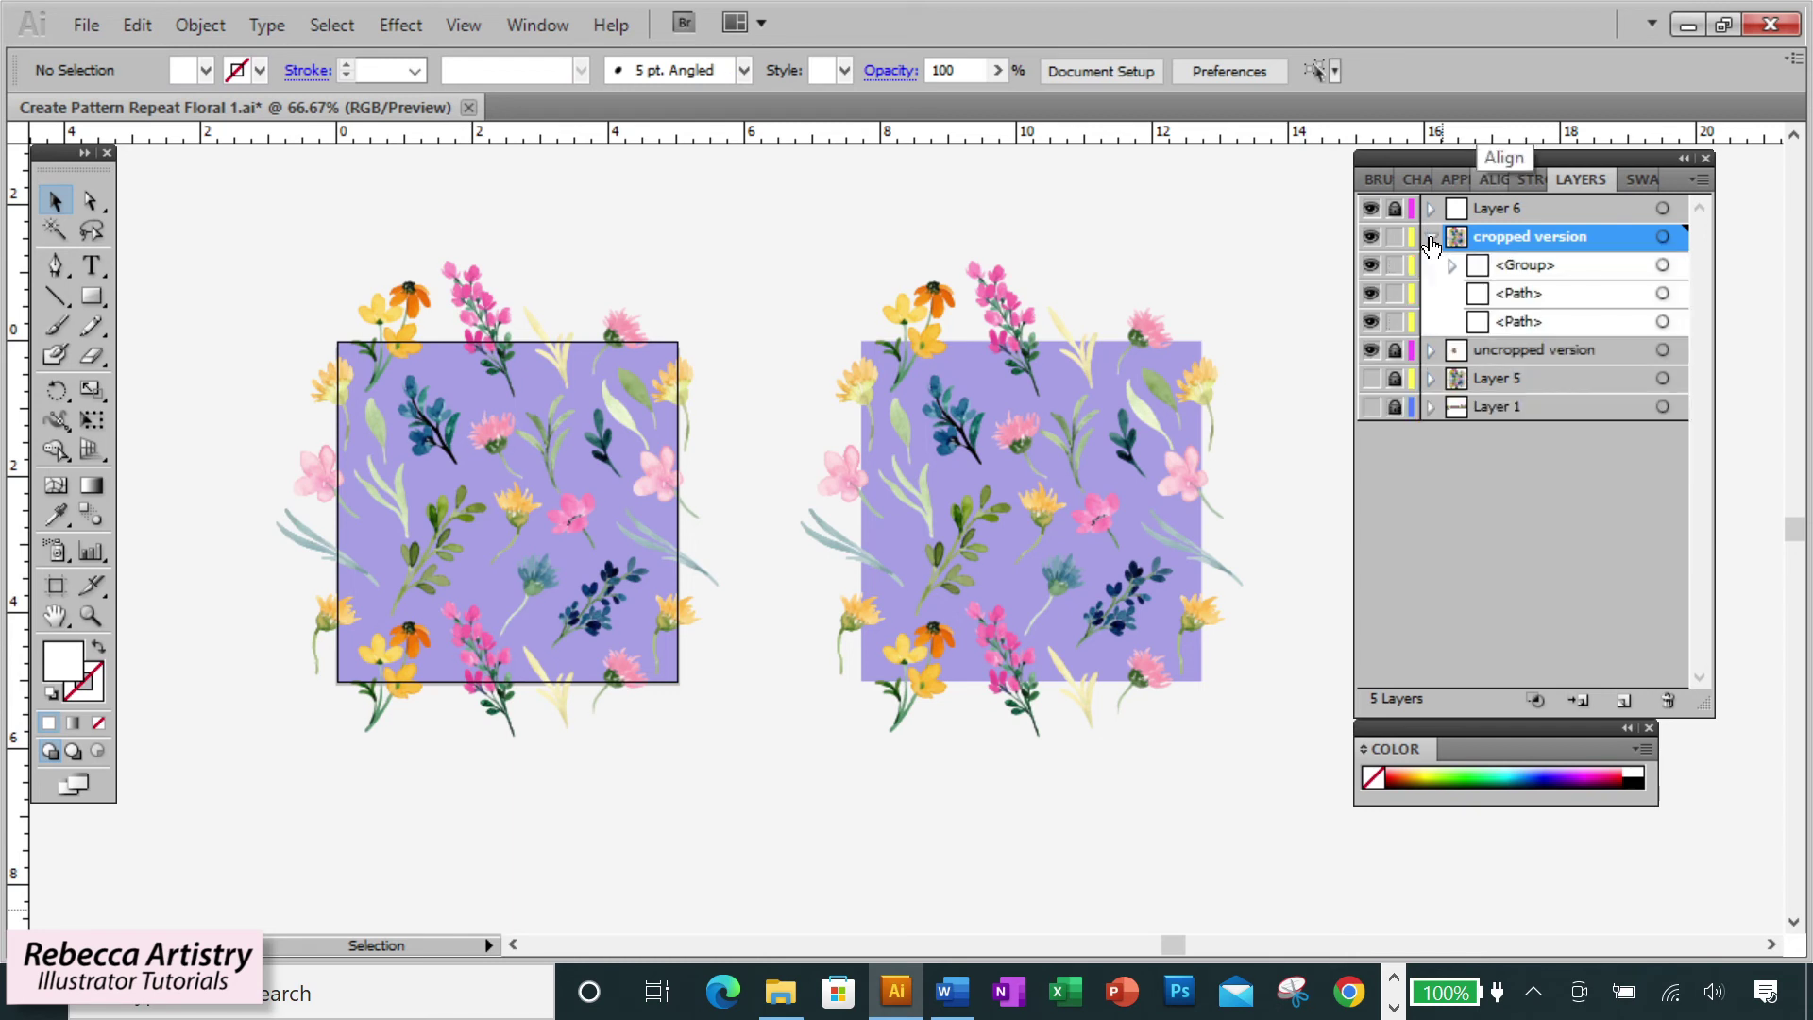
click(1543, 319)
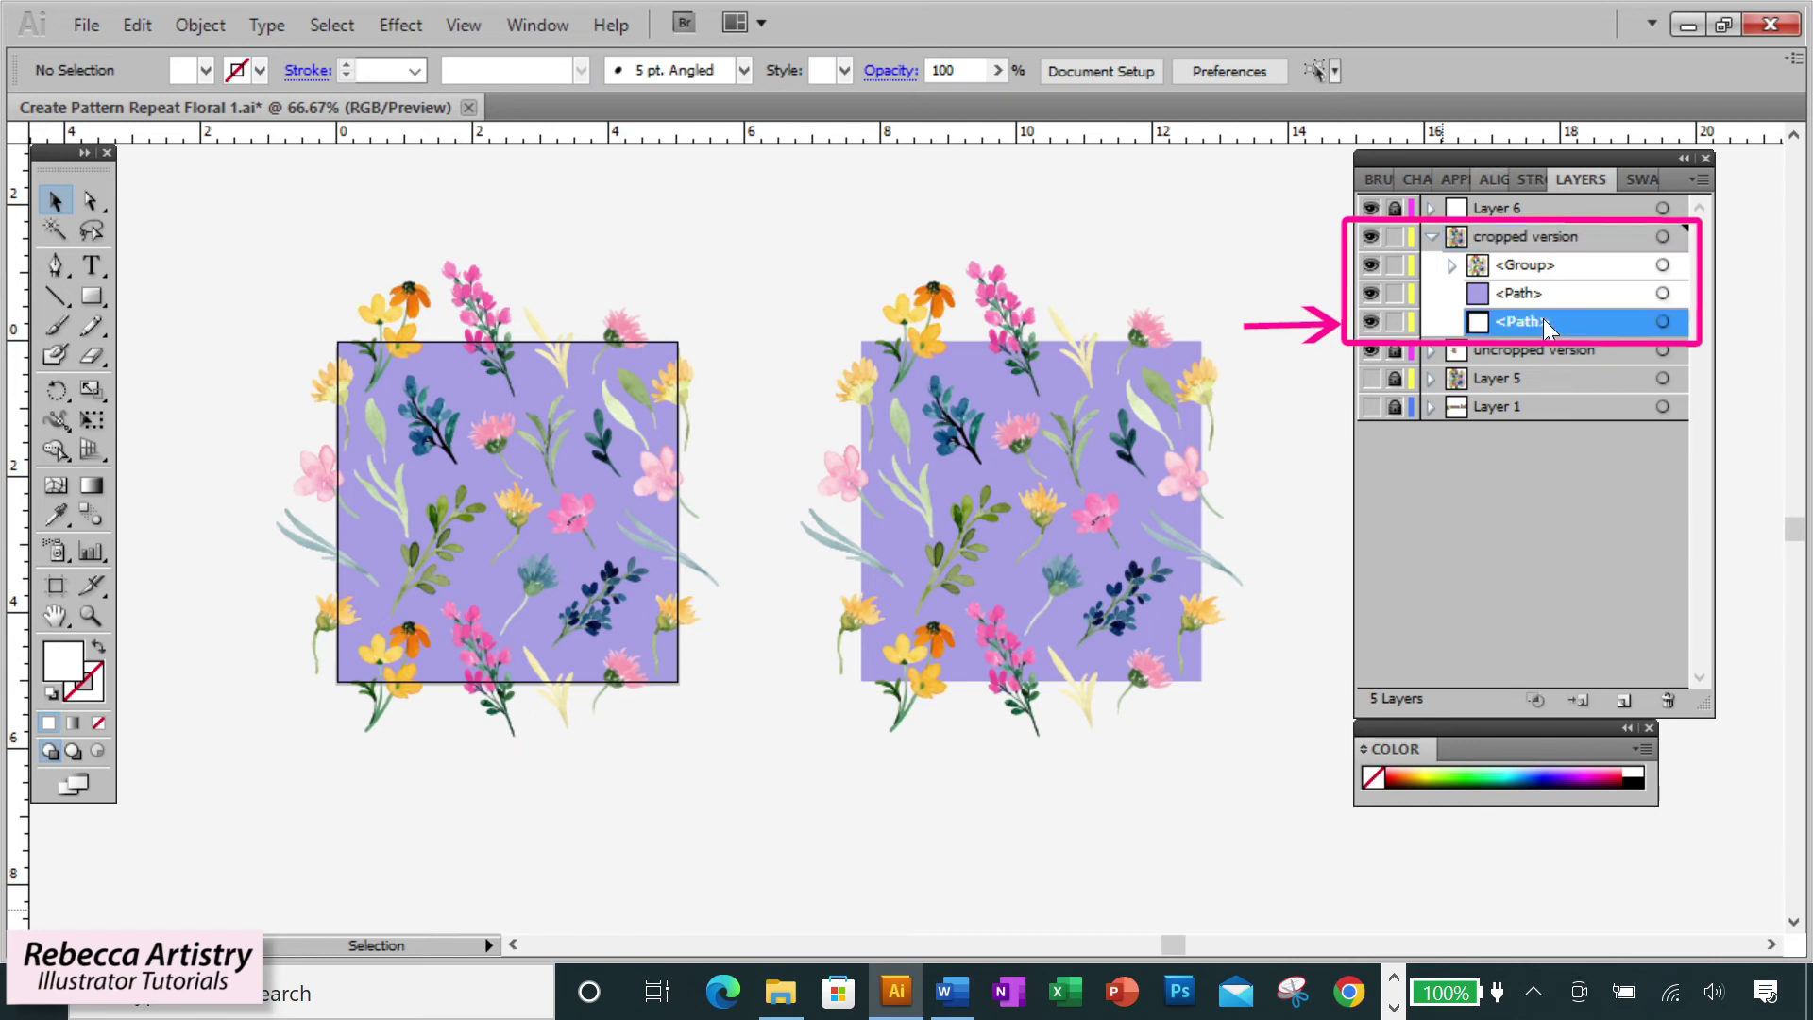
- Move the bounding-box path to the top of the layer and crop the right-hand copy with Pathfinder Crop
drag(1546, 313, 1530, 252)
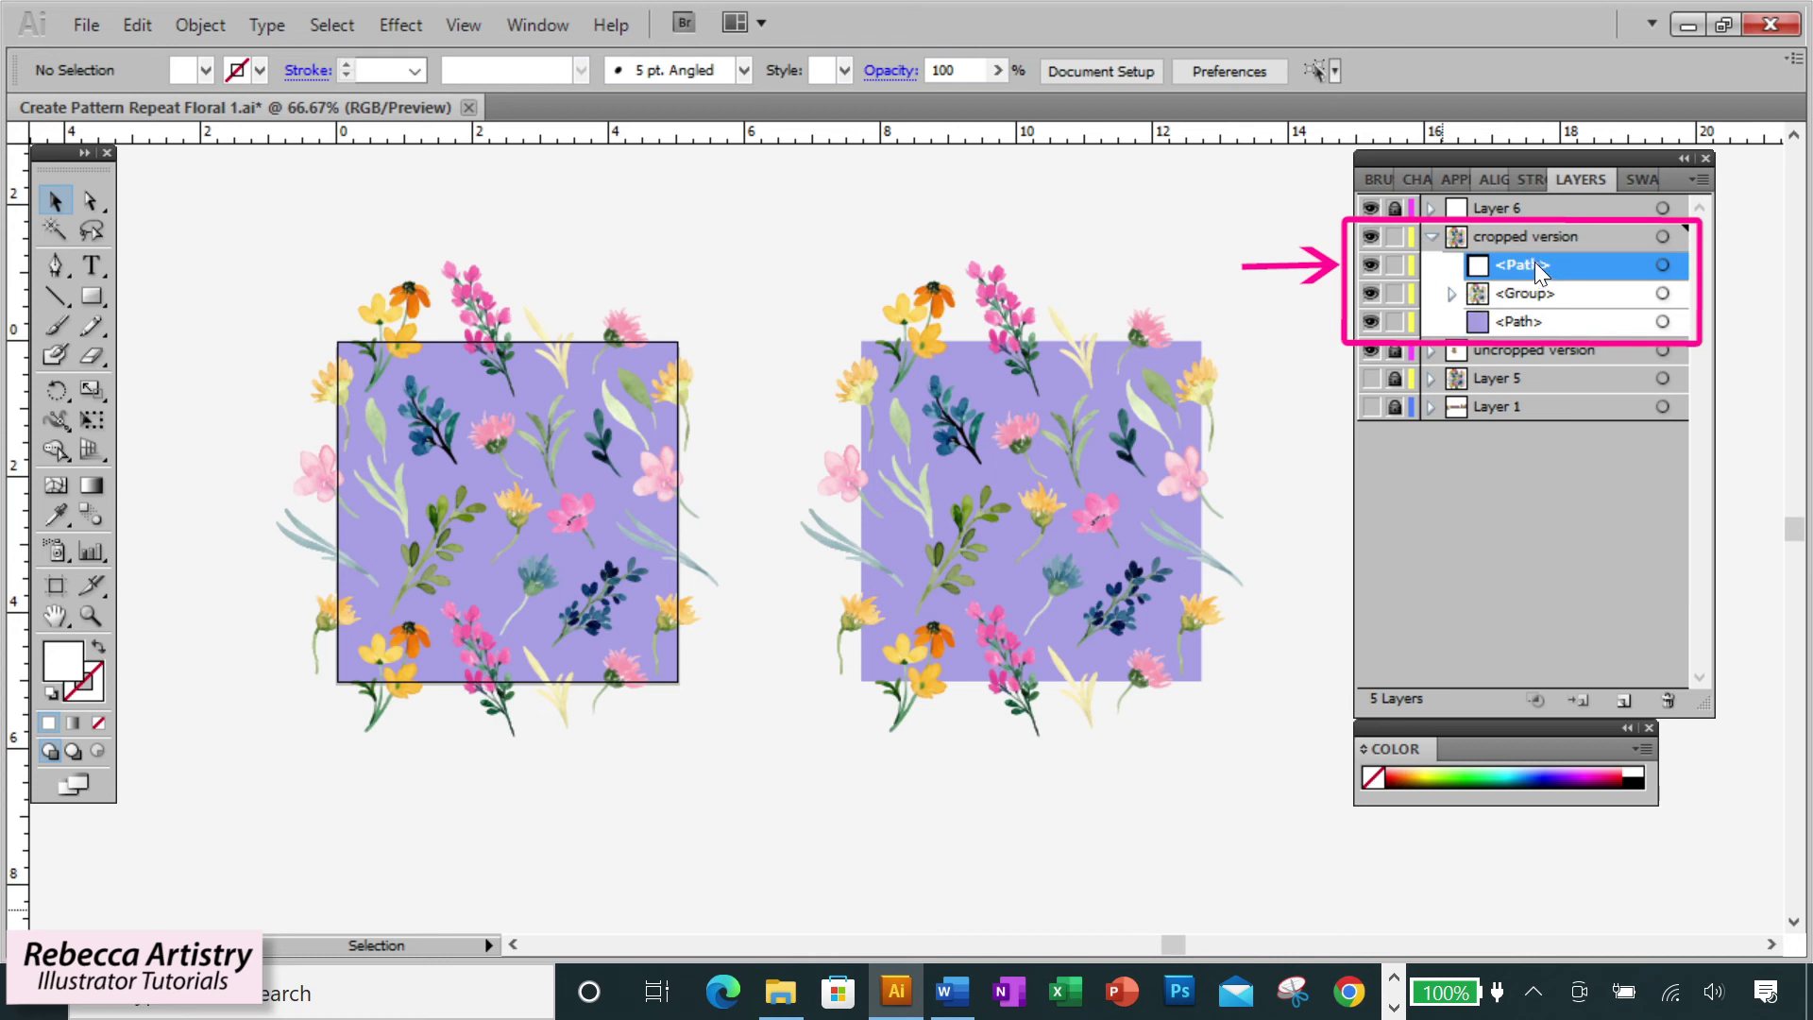
key(ctrl+shift+F9)
drag(789, 238, 1227, 761)
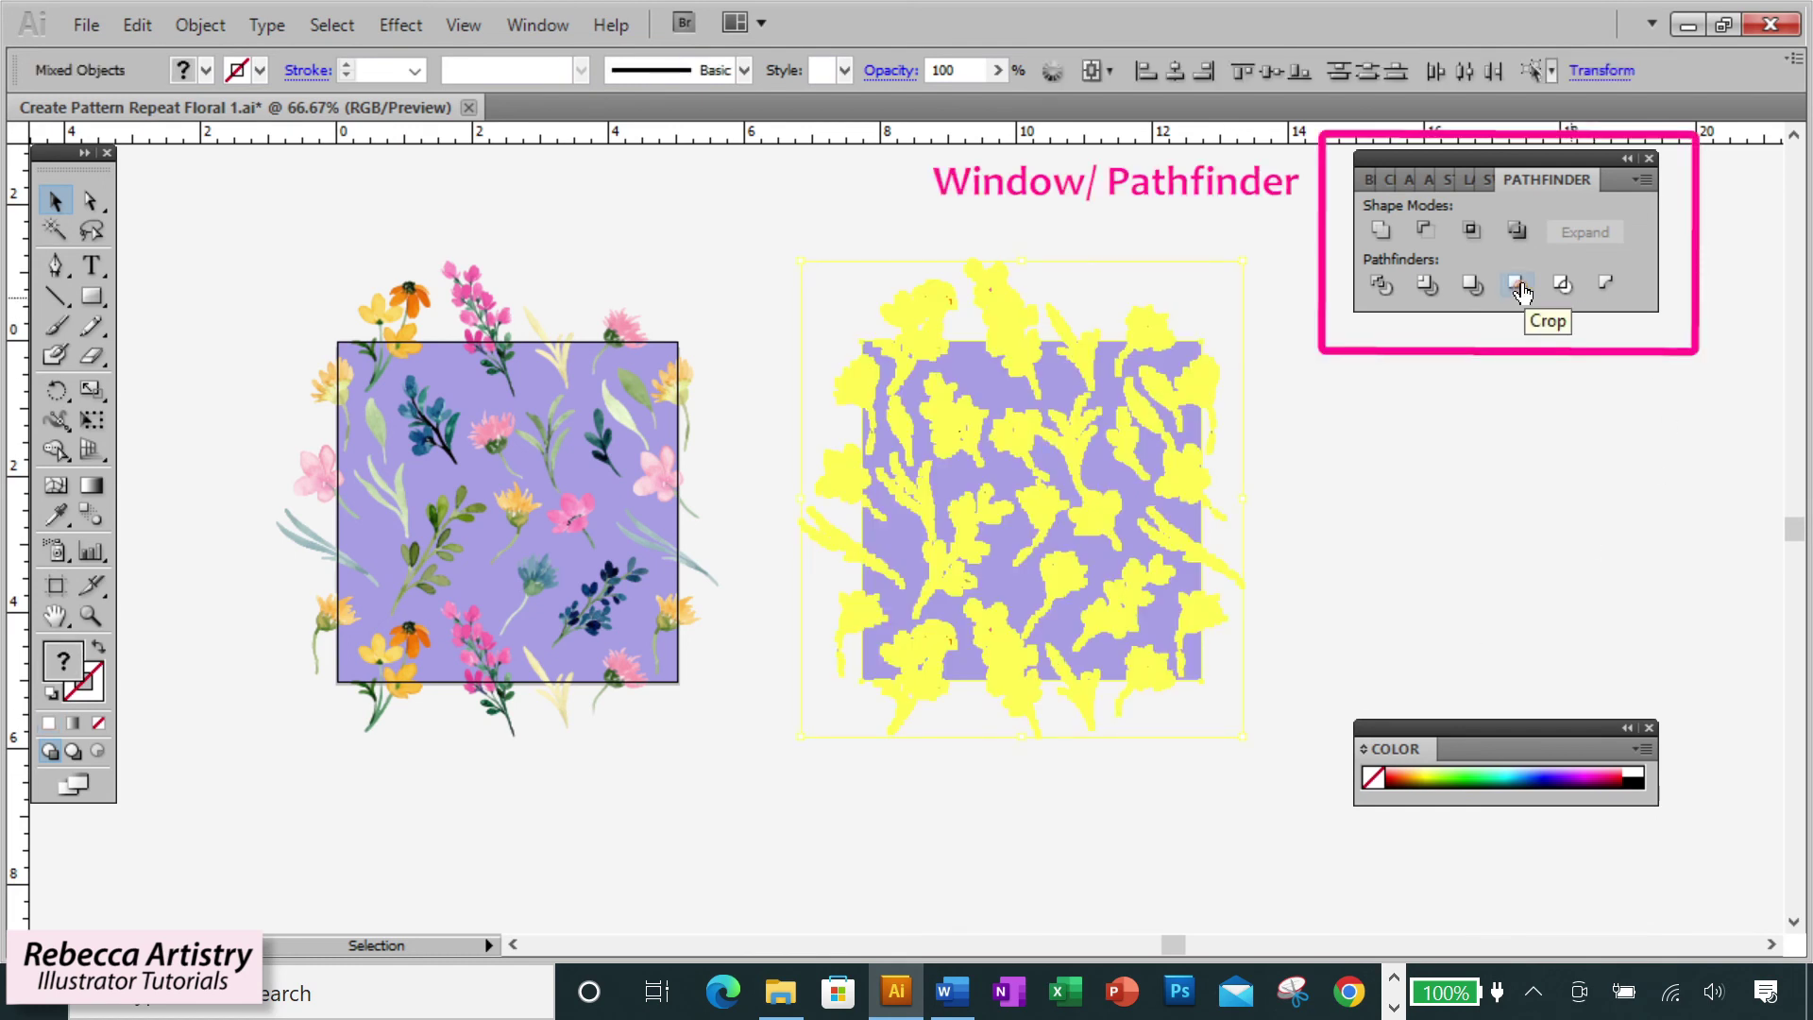
click(1388, 524)
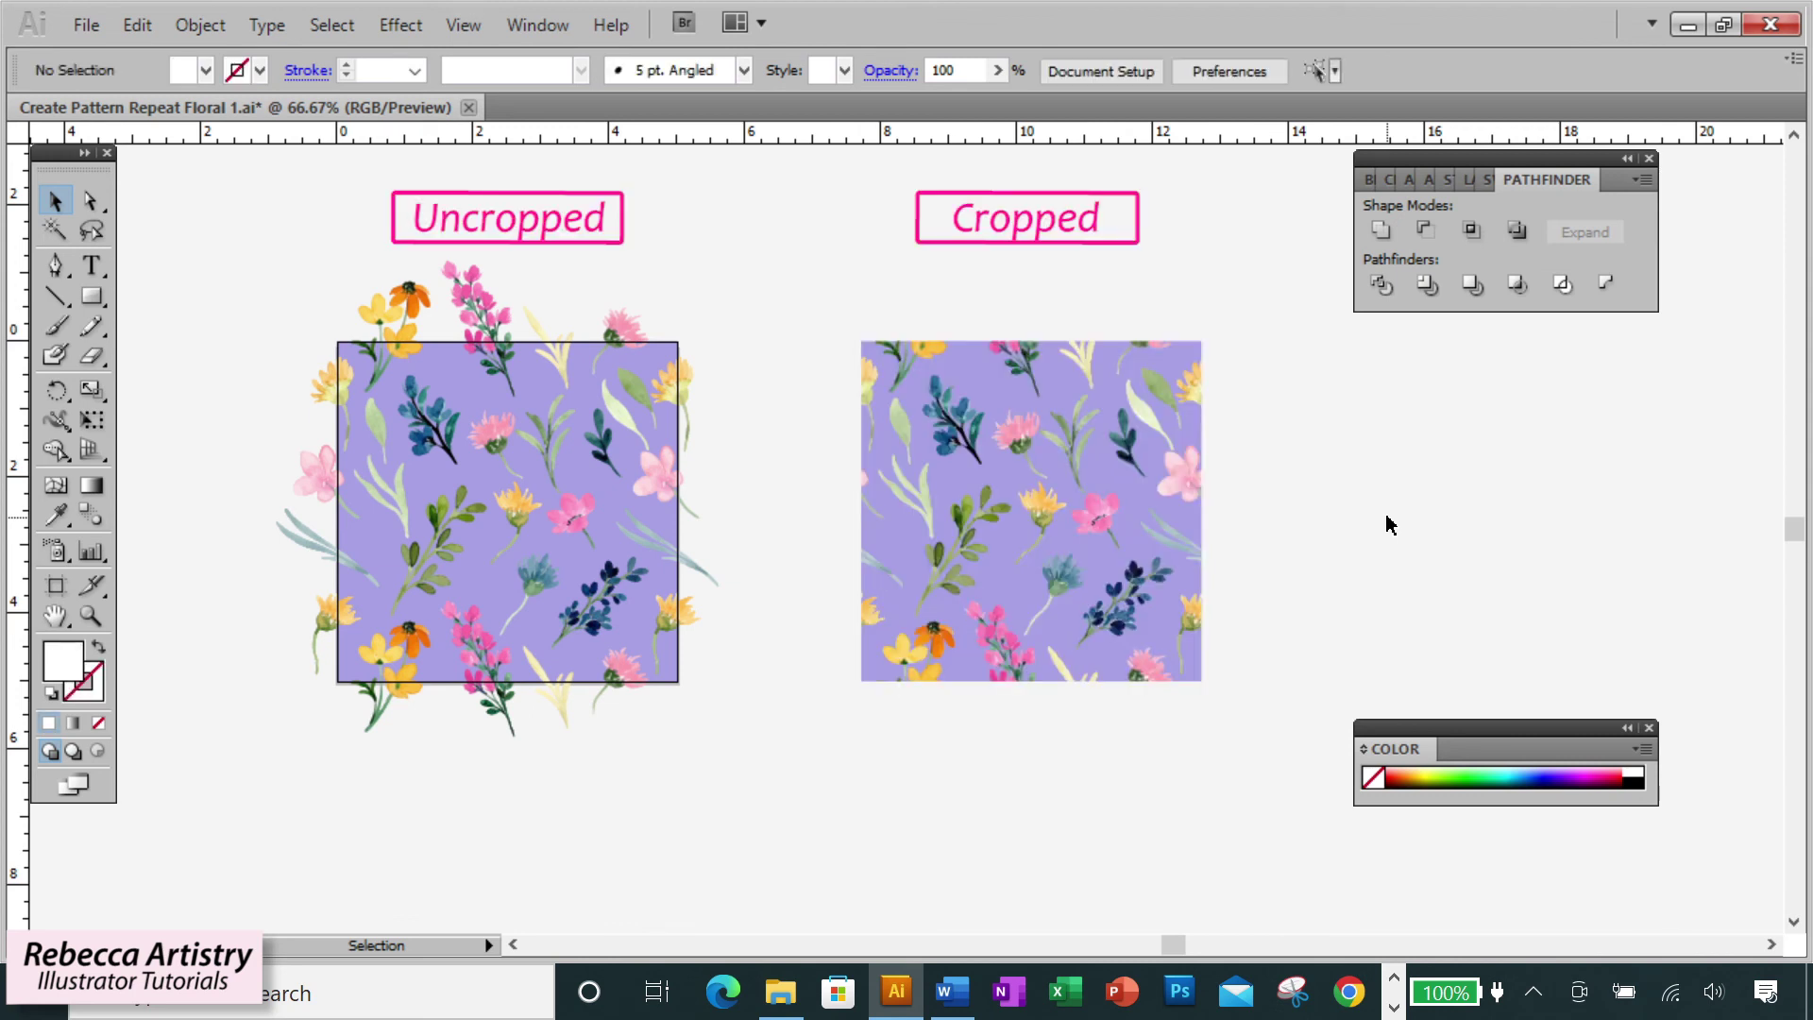
- Save the cropped floral tile as a second pattern swatch in Swatches
click(1470, 180)
click(1605, 180)
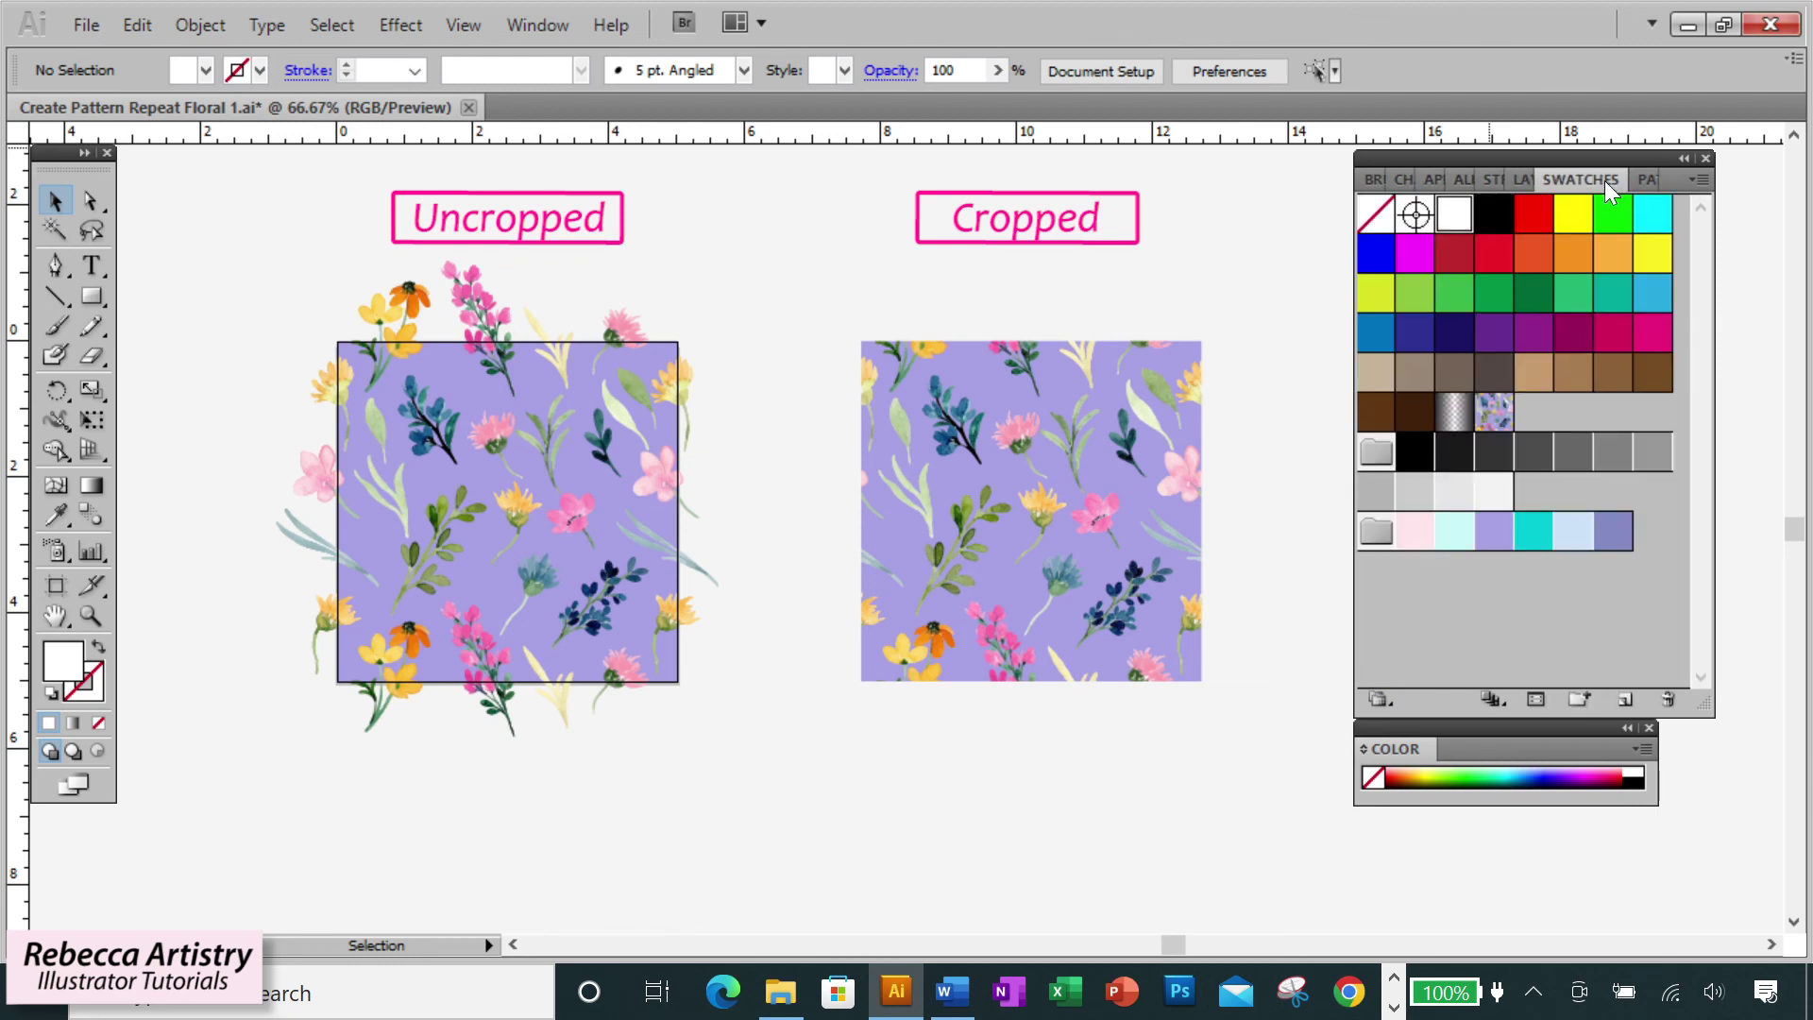
drag(818, 287, 1205, 795)
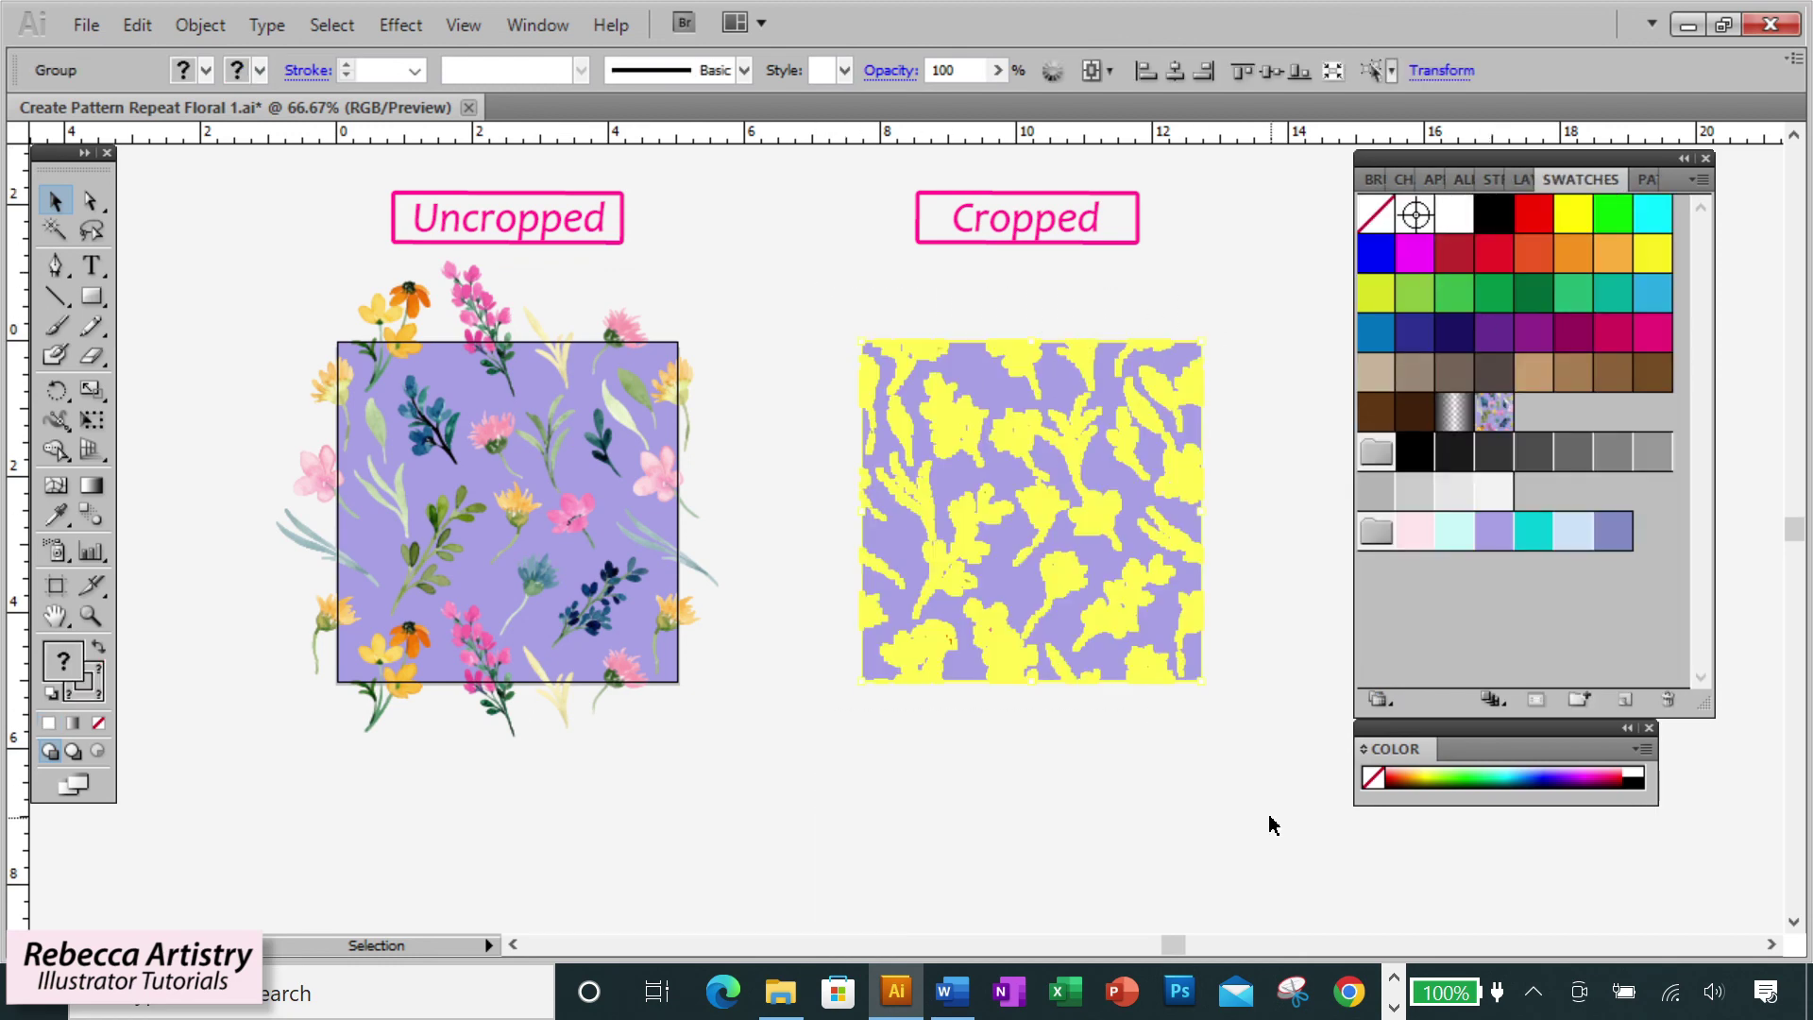
drag(1154, 648, 1477, 630)
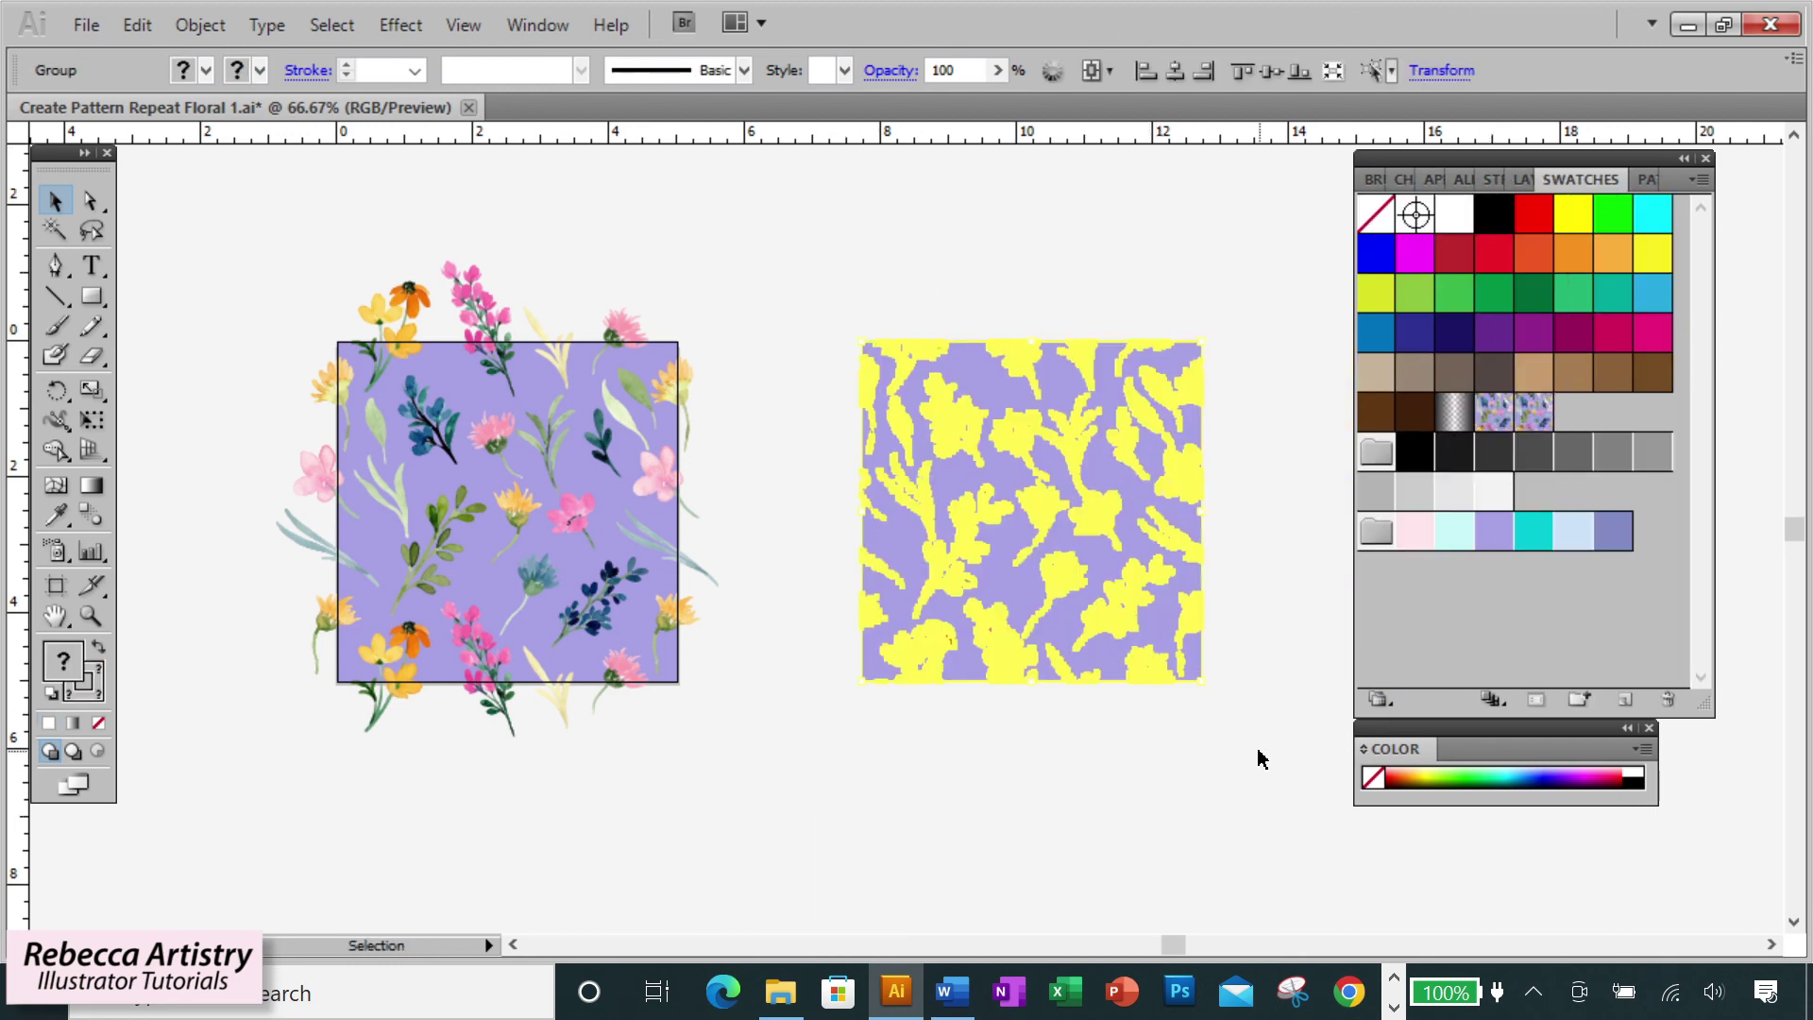
click(1259, 758)
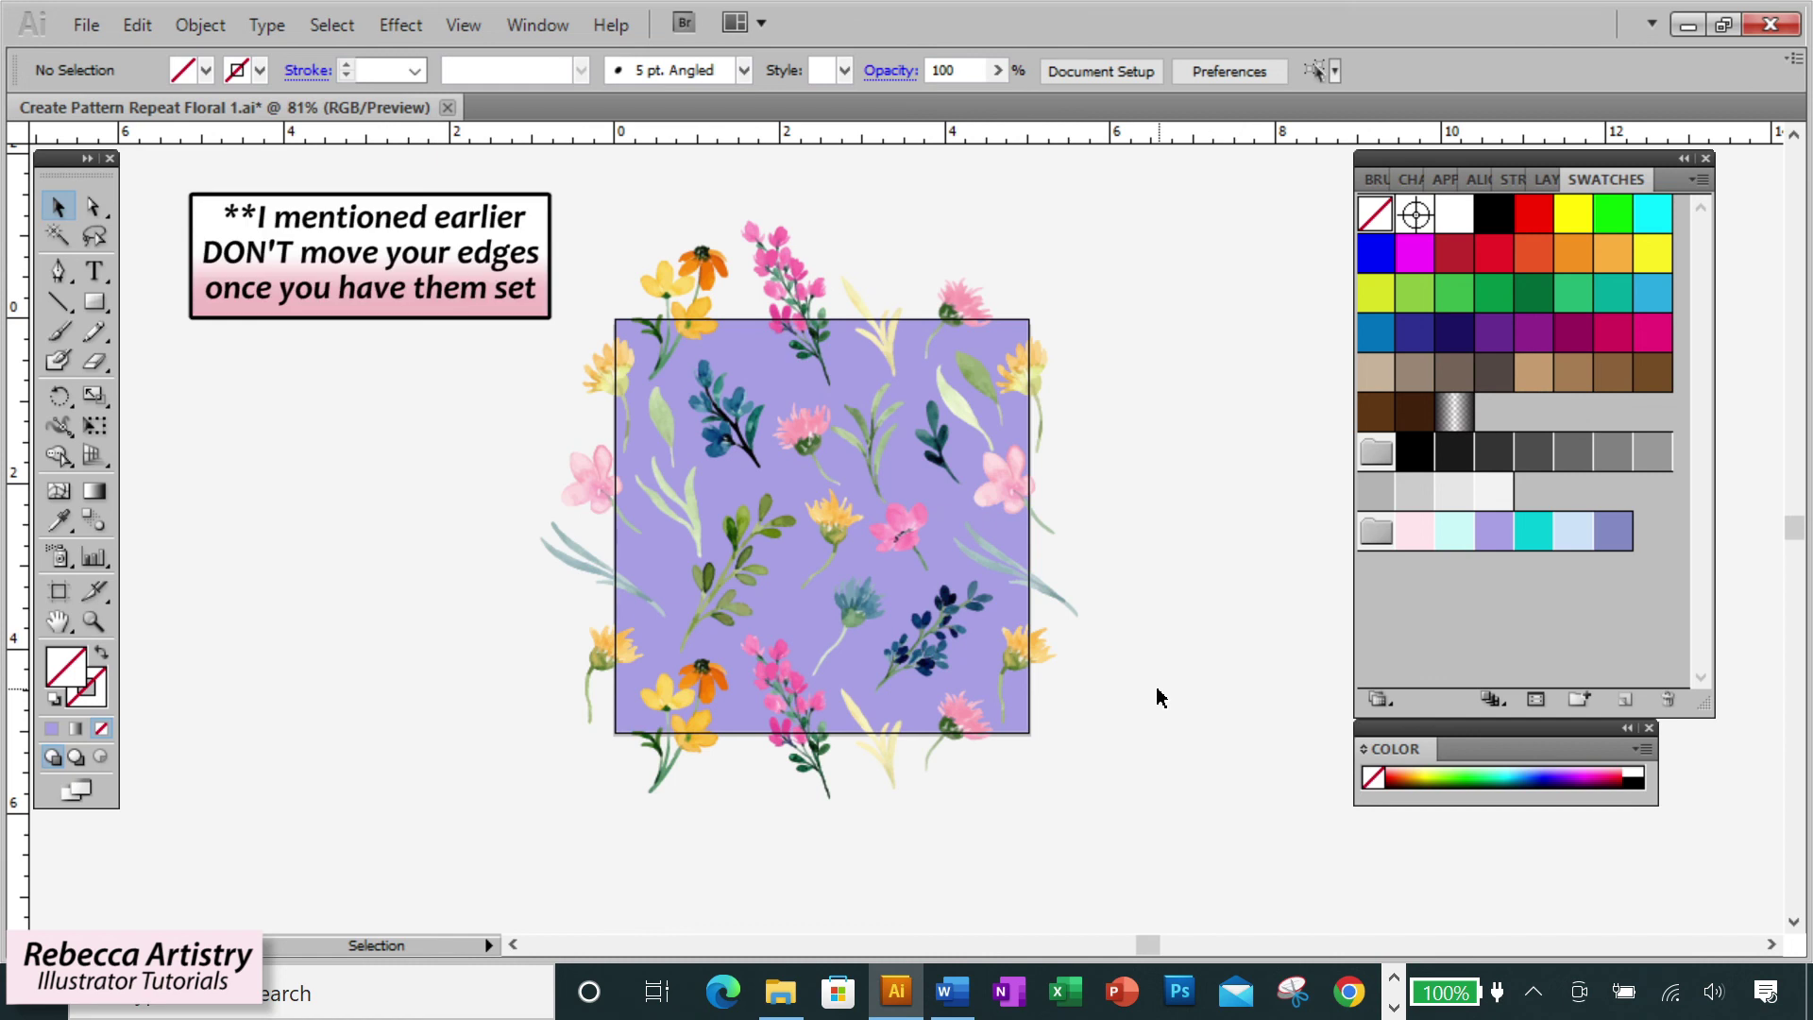